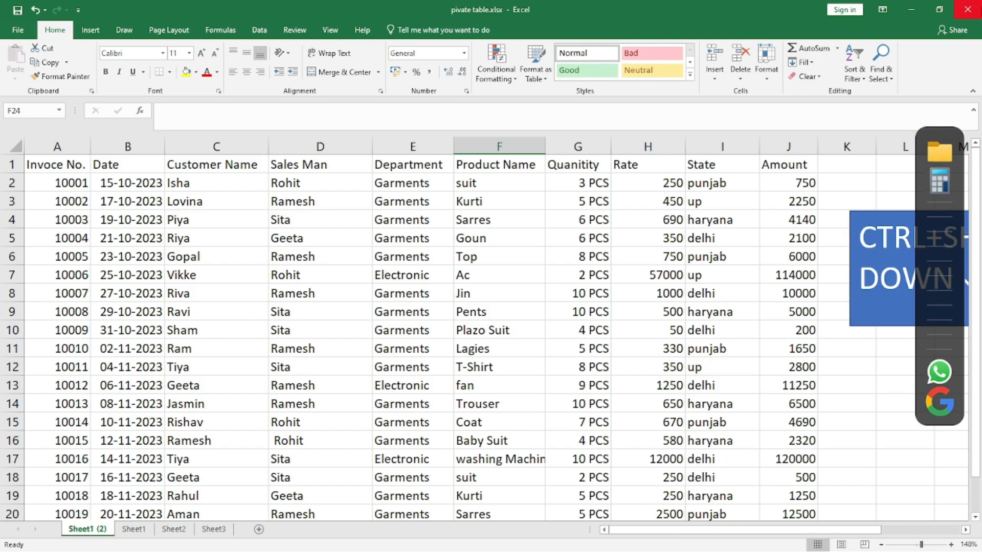
# - Select the whole sales data table from A1 through J21
pyautogui.click(70, 184)
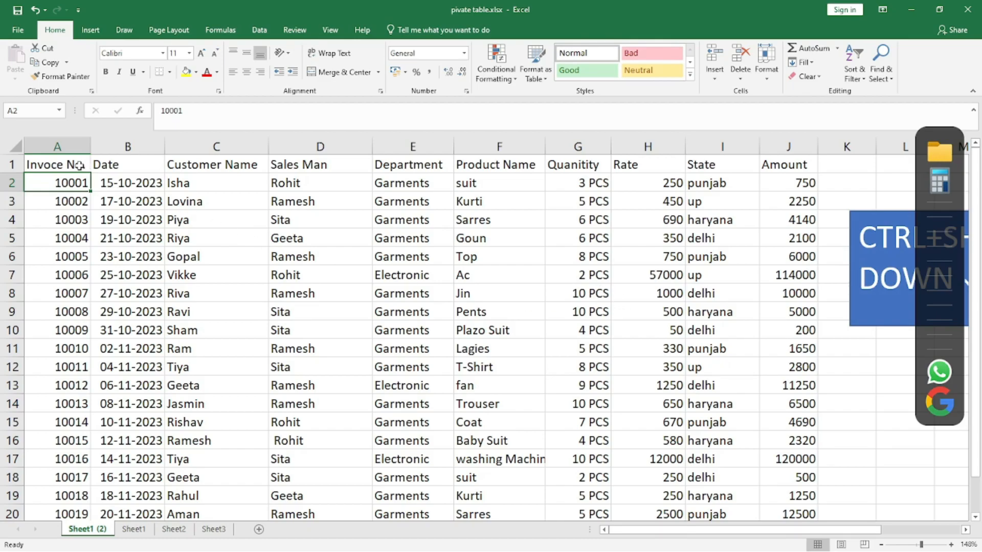
pyautogui.click(75, 164)
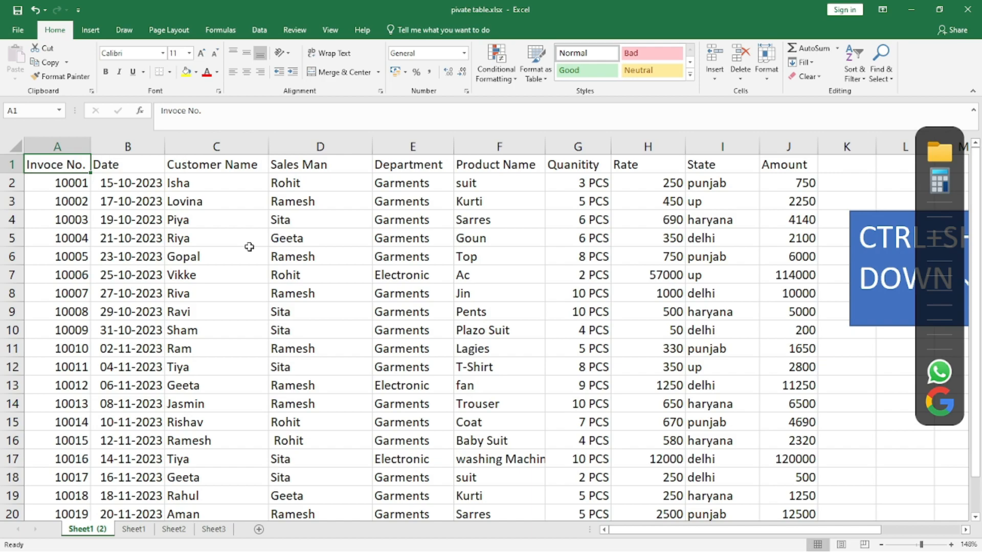
pyautogui.hotkey('ctrl', 'shift', 'Down')
pyautogui.hotkey('ctrl', 'shift', 'Right')
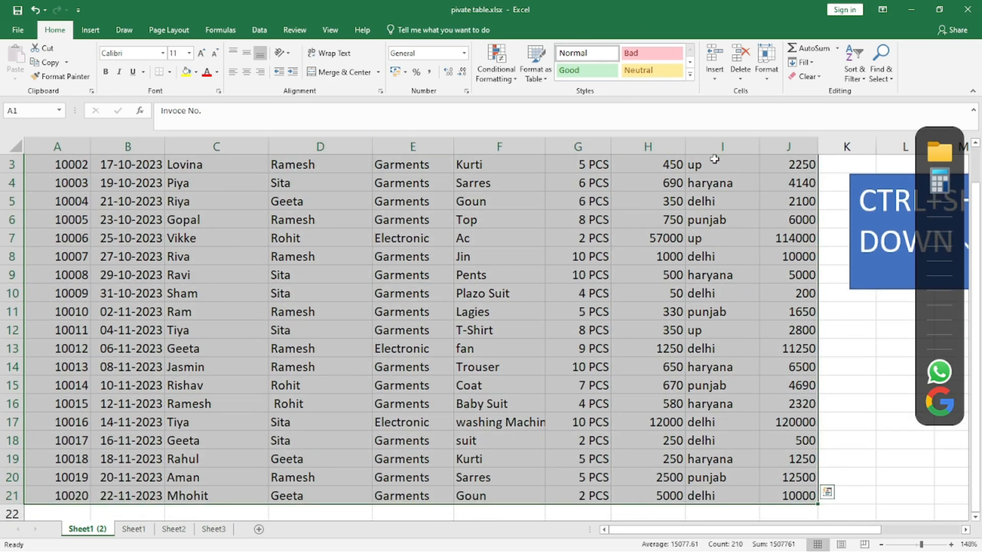
pyautogui.moveTo(877, 179)
pyautogui.mouseDown()
pyautogui.moveTo(477, 180)
pyautogui.moveTo(448, 195)
pyautogui.mouseUp()
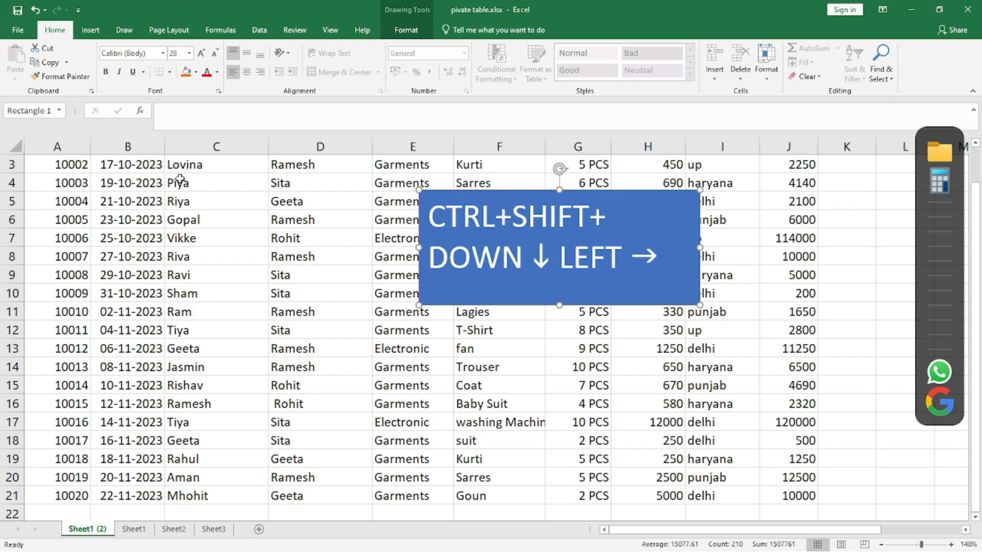
pyautogui.scroll(2, 14, 150)
pyautogui.click(69, 162)
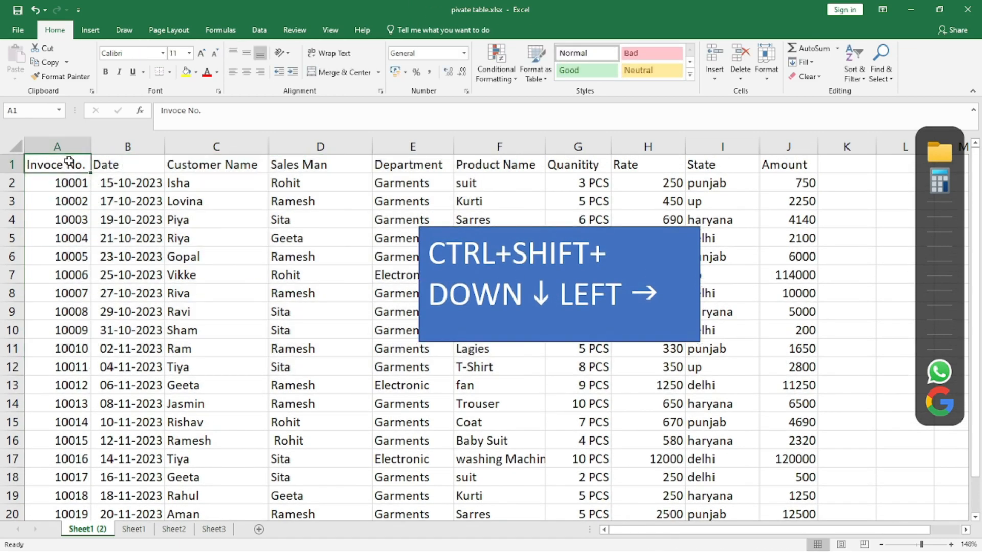
pyautogui.hotkey('ctrl', 'shift', 'Down')
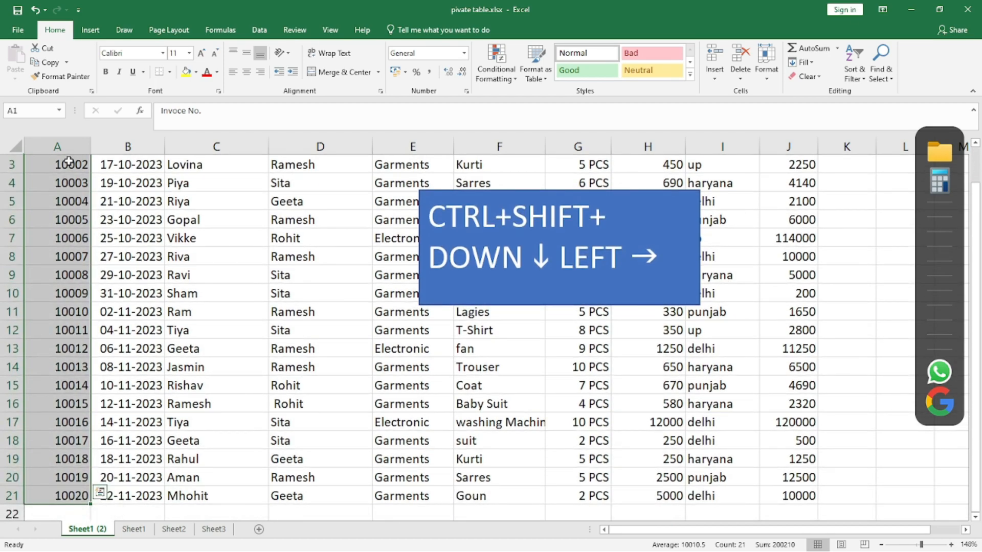
pyautogui.hotkey('ctrl', 'shift', 'Right')
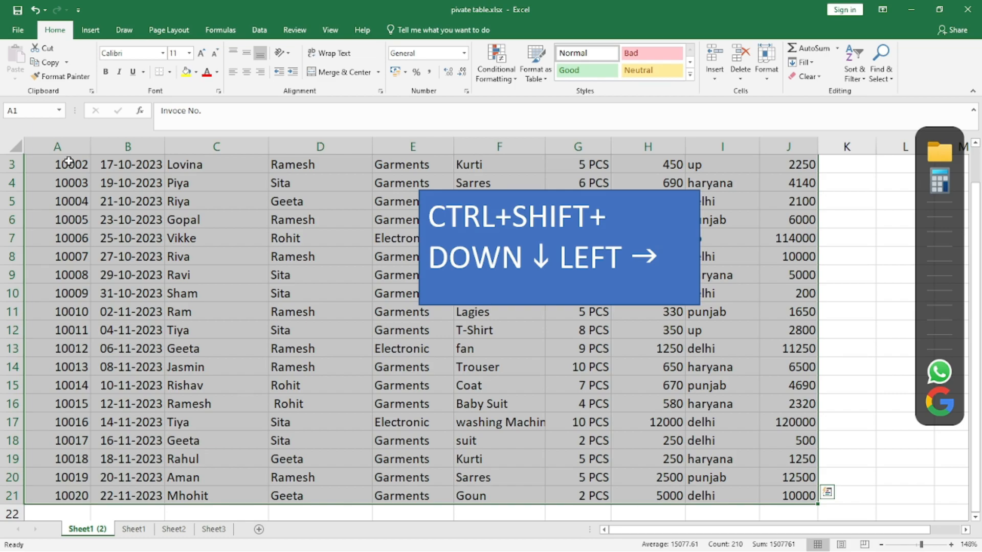
pyautogui.hotkey('ctrl', 'Home')
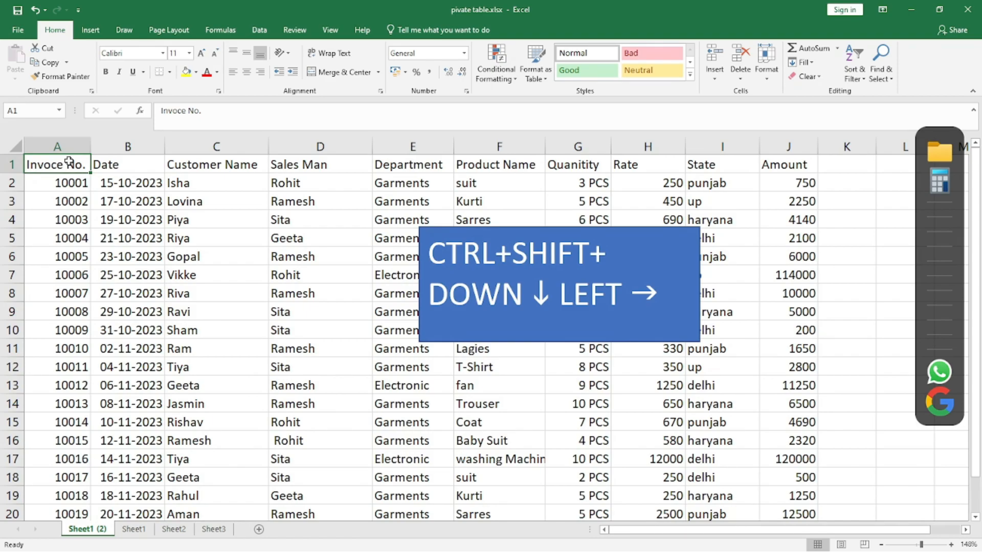
pyautogui.hotkey('ctrl', 'shift', 'Down')
pyautogui.hotkey('ctrl', 'shift', 'Right')
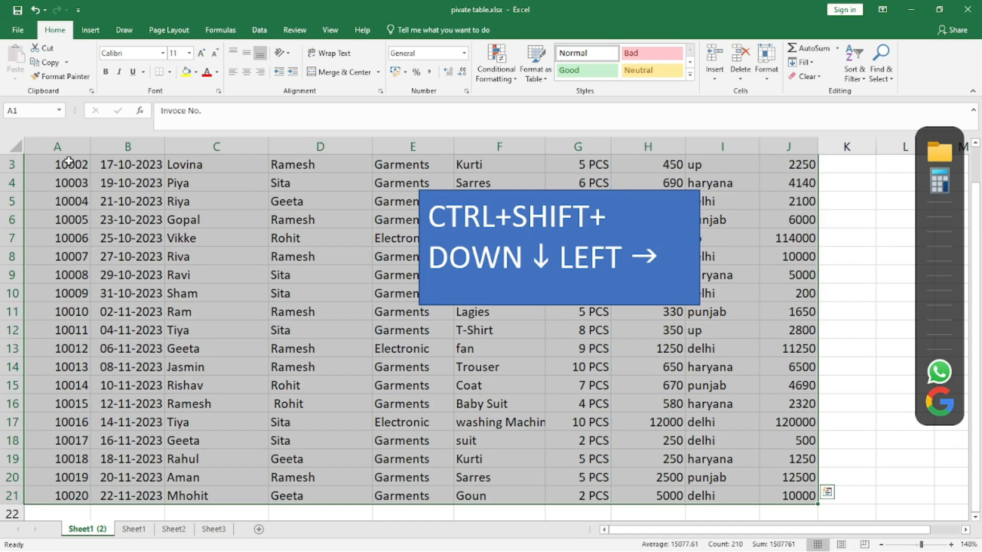
pyautogui.moveTo(646, 193)
pyautogui.mouseDown()
pyautogui.moveTo(785, 299)
pyautogui.moveTo(968, 310)
pyautogui.moveTo(961, 368)
pyautogui.mouseUp()
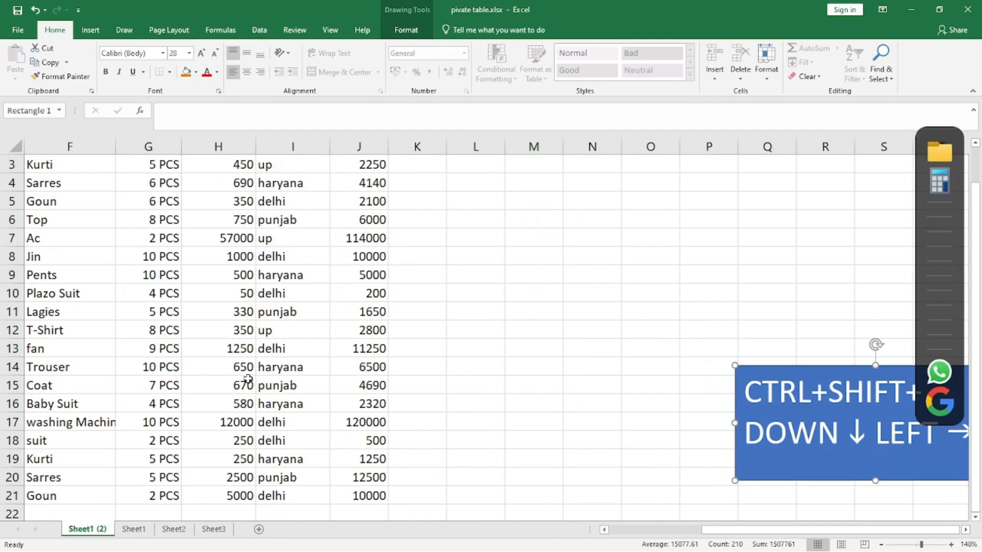
pyautogui.moveTo(118, 449); pyautogui.dragTo(3, 338)
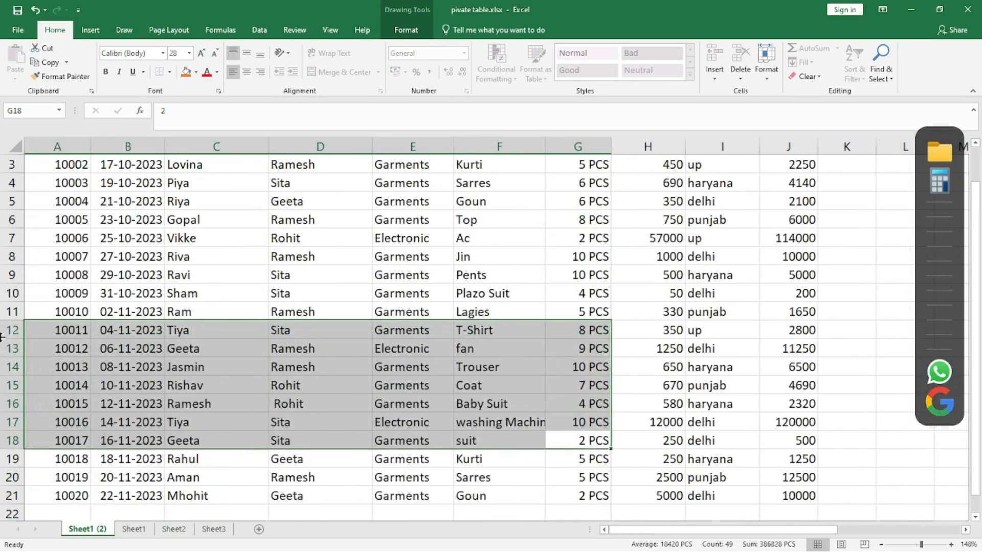
pyautogui.scroll(1, 122, 240)
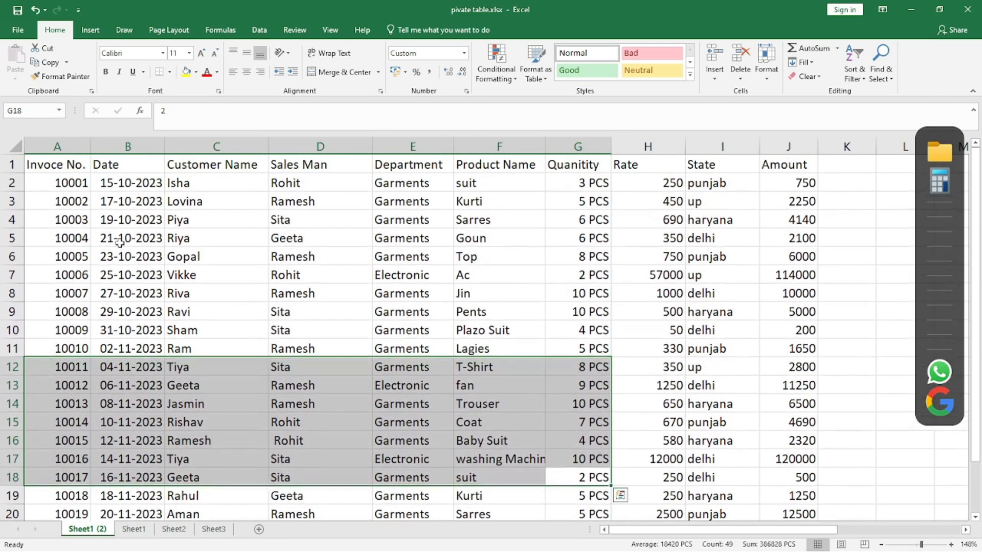
# - Select the data table from A1 and insert a PivotTable from it on a new worksheet
pyautogui.click(58, 159)
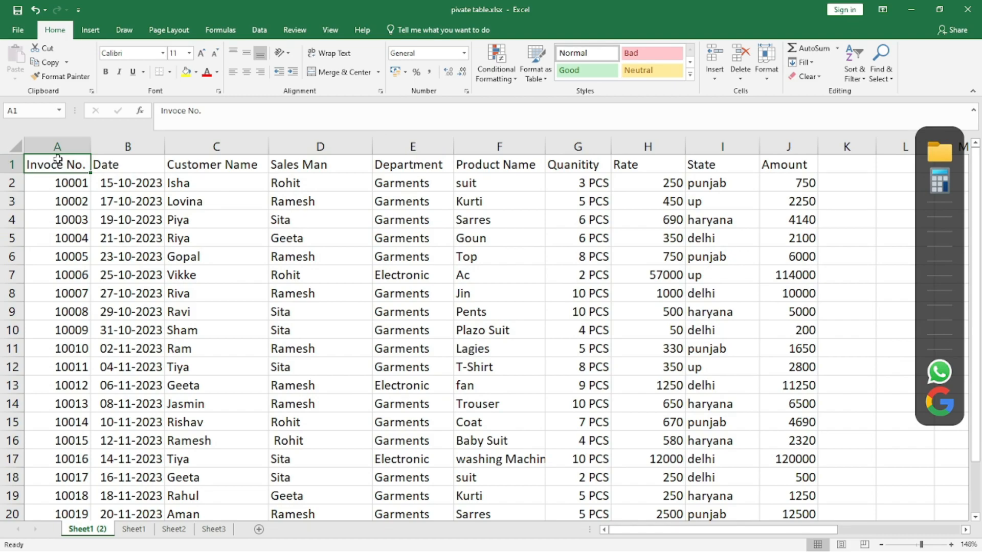
pyautogui.hotkey('ctrl', 'shift', 'Down')
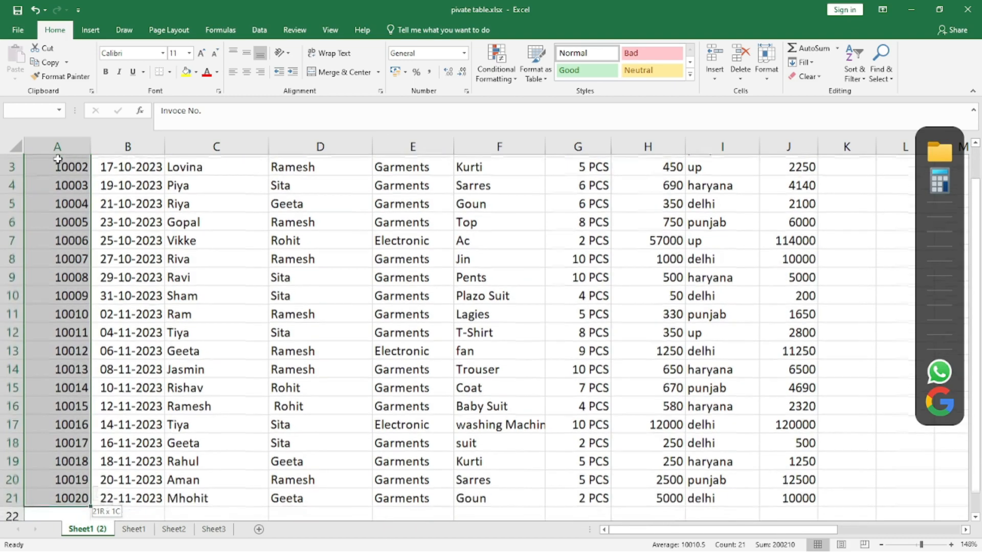
pyautogui.hotkey('ctrl', 'shift', 'Right')
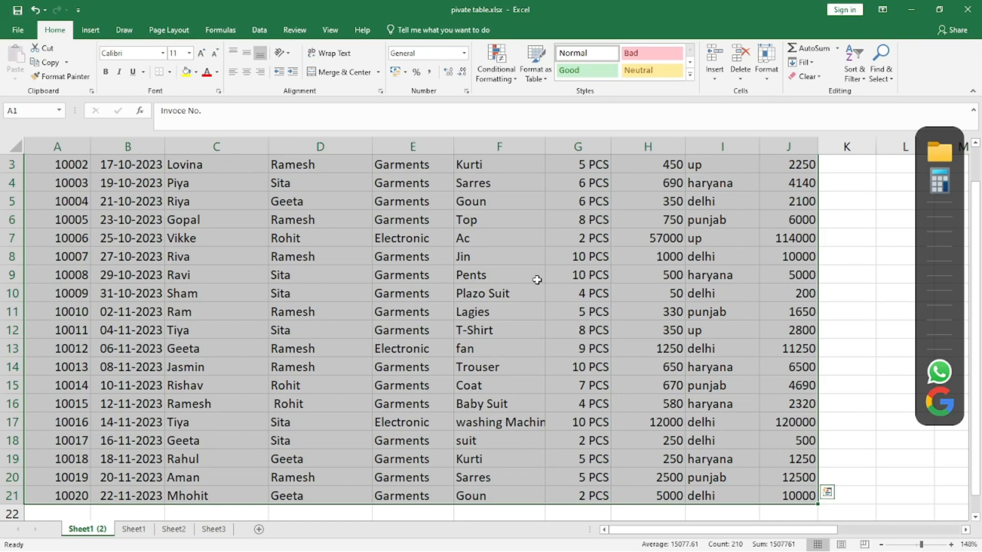
pyautogui.hotkey('alt', 'i')
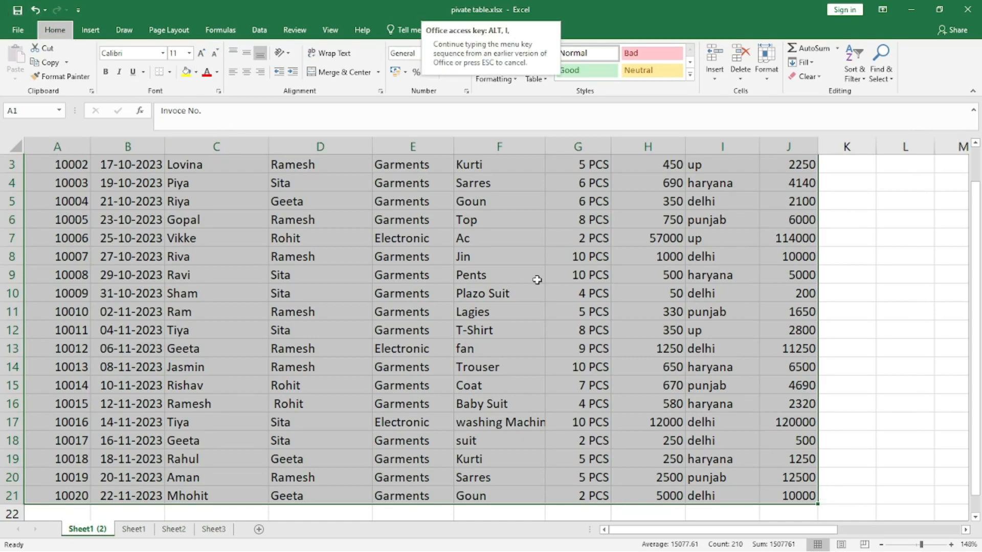
pyautogui.press('Escape')
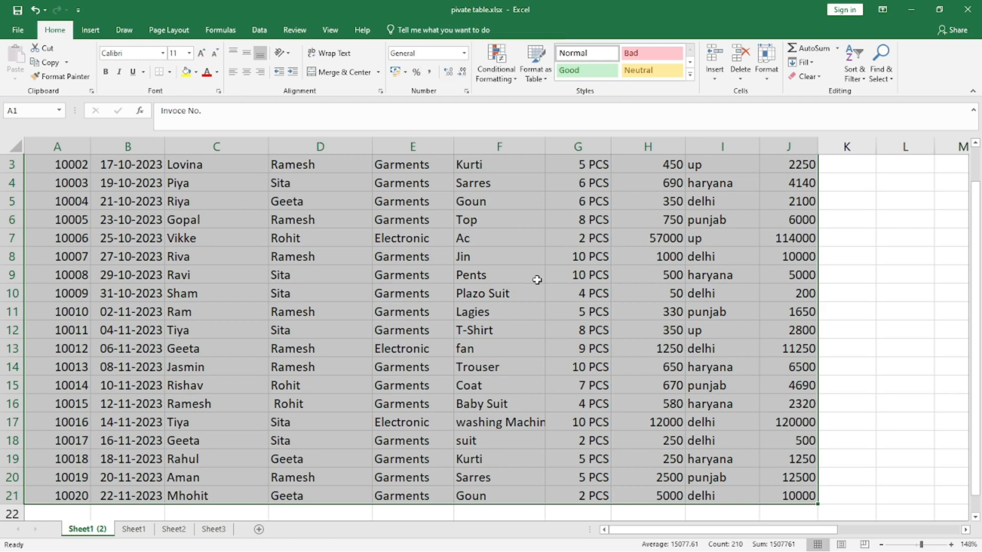
pyautogui.hotkey('alt', 'i')
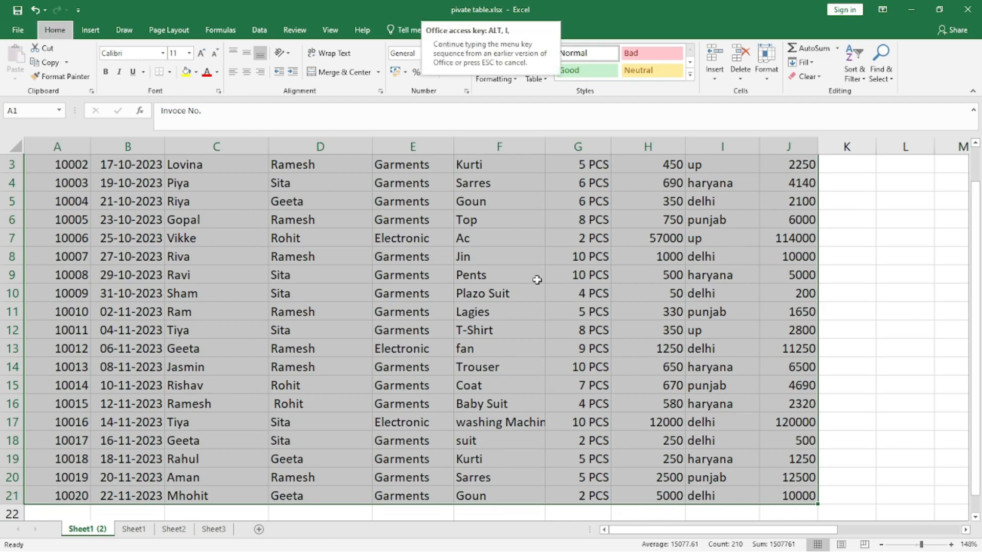
pyautogui.click(90, 31)
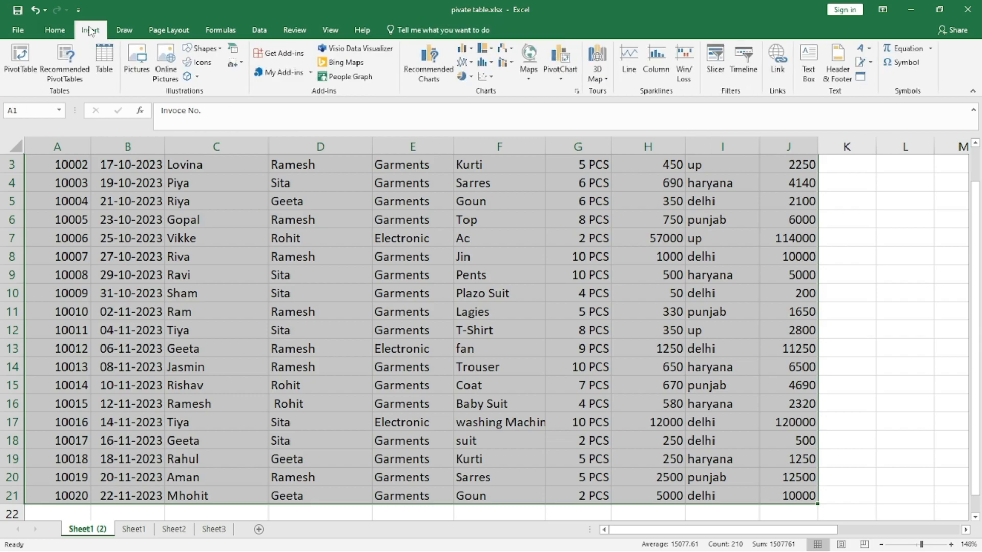
pyautogui.click(21, 64)
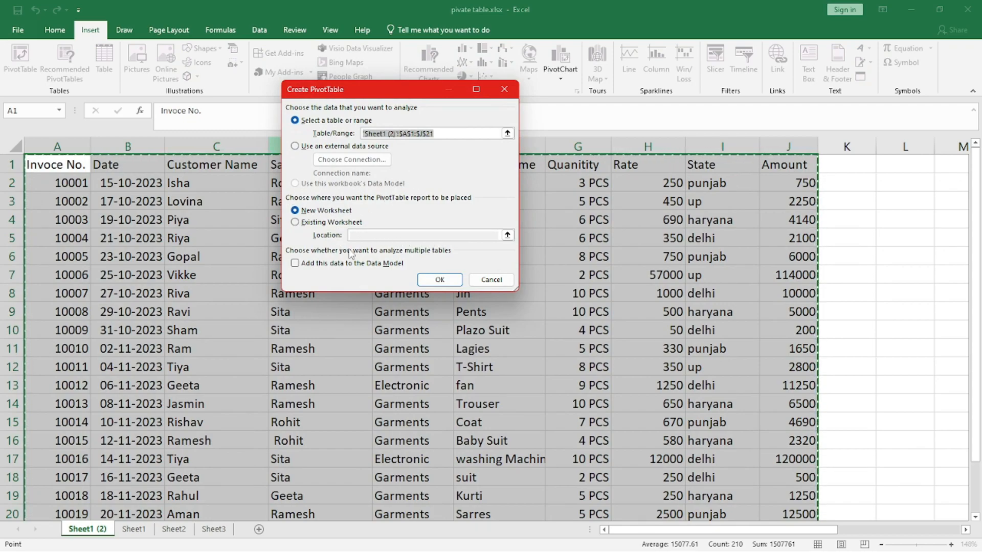
pyautogui.click(438, 280)
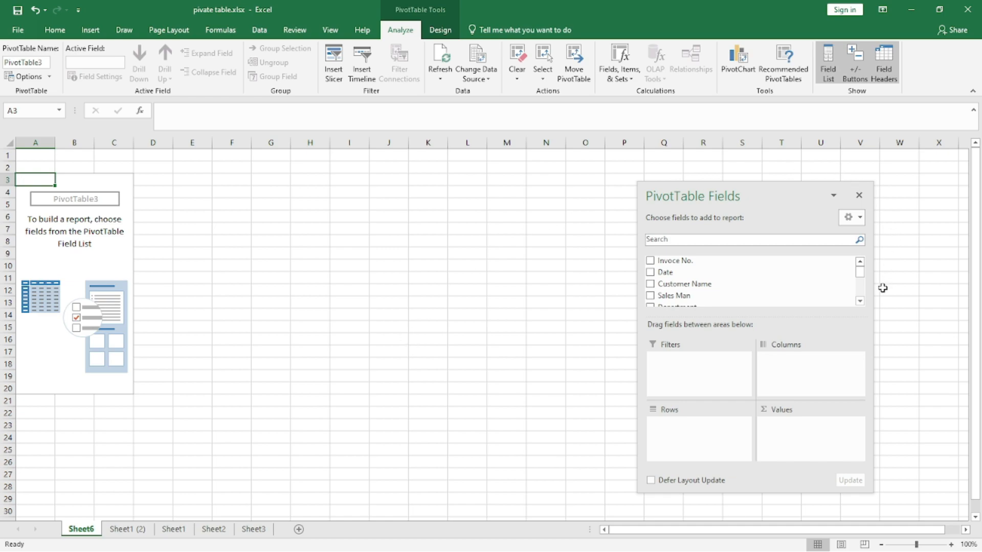
# - Open Recommended PivotTables and browse through the suggested layouts
pyautogui.click(784, 68)
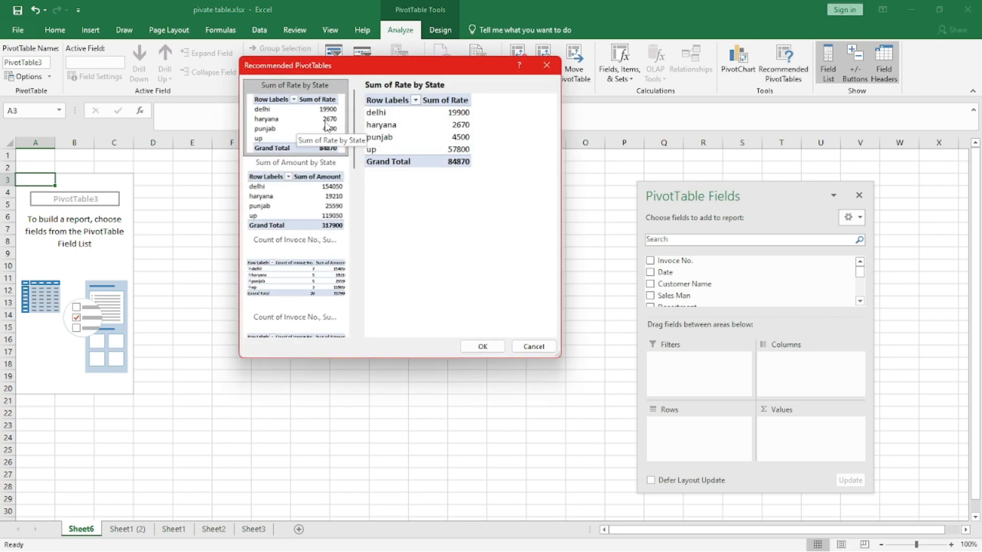
pyautogui.moveTo(354, 110); pyautogui.dragTo(343, 283)
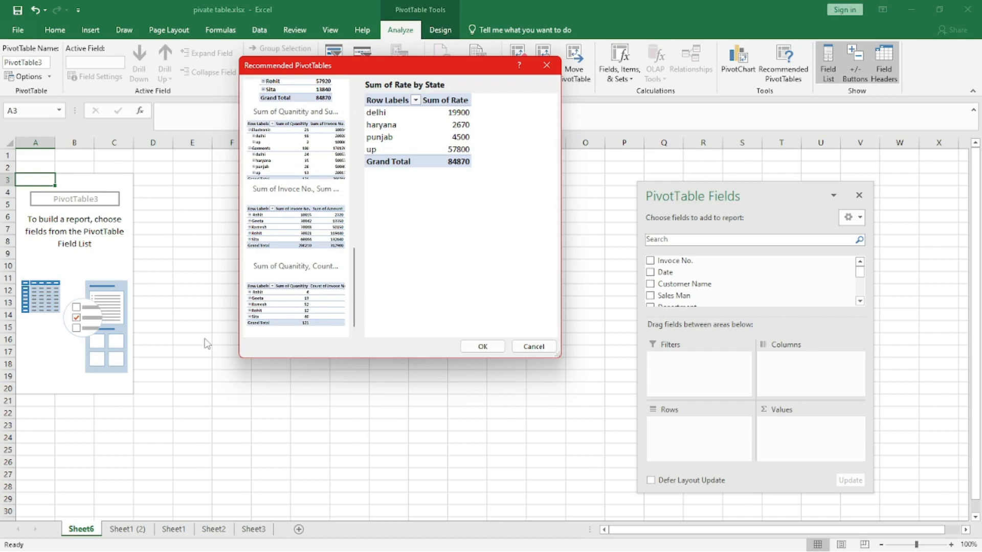
pyautogui.moveTo(356, 273); pyautogui.dragTo(356, 111)
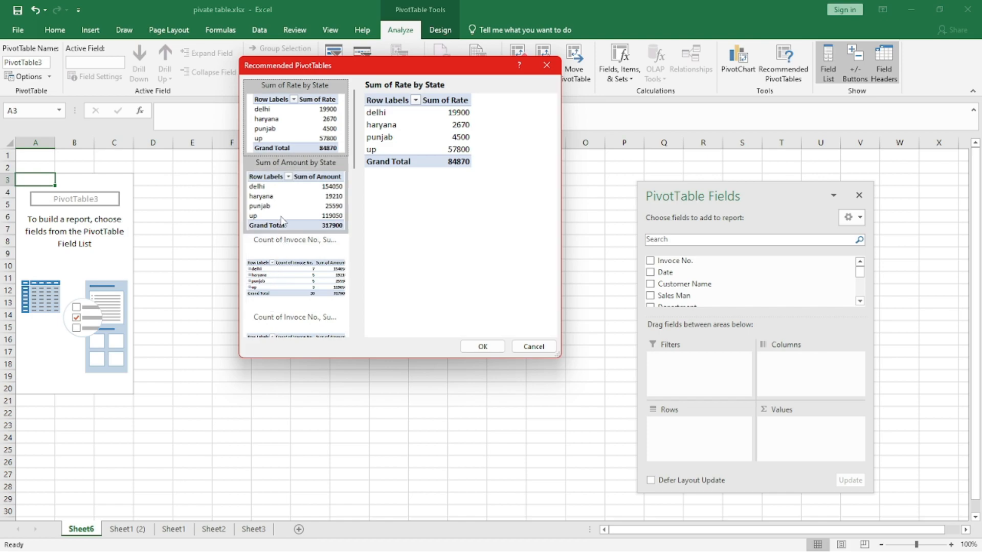
pyautogui.moveTo(559, 356); pyautogui.dragTo(647, 457)
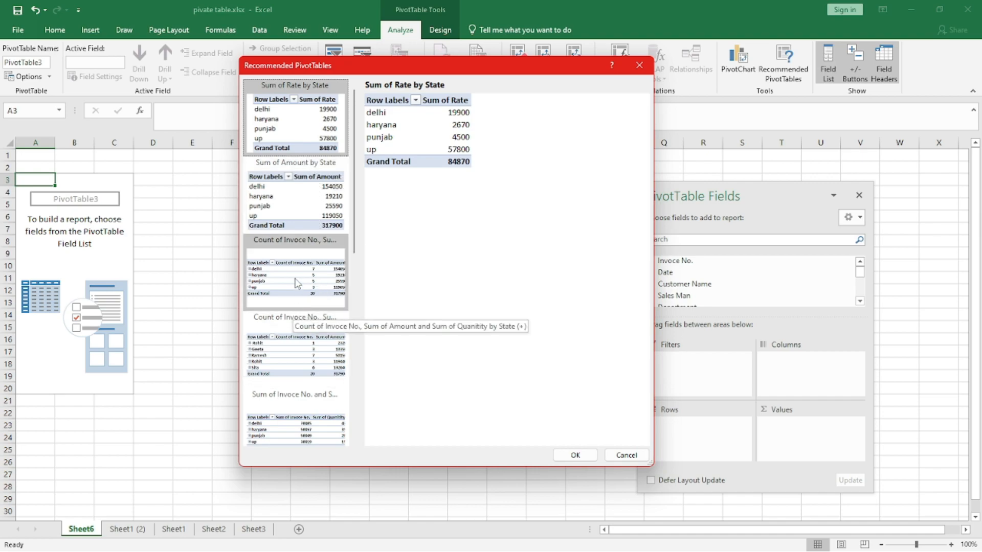
# - Apply the recommended layout Count of Invoce No., Sum of Amount and Sum of Quantity by State
pyautogui.click(266, 279)
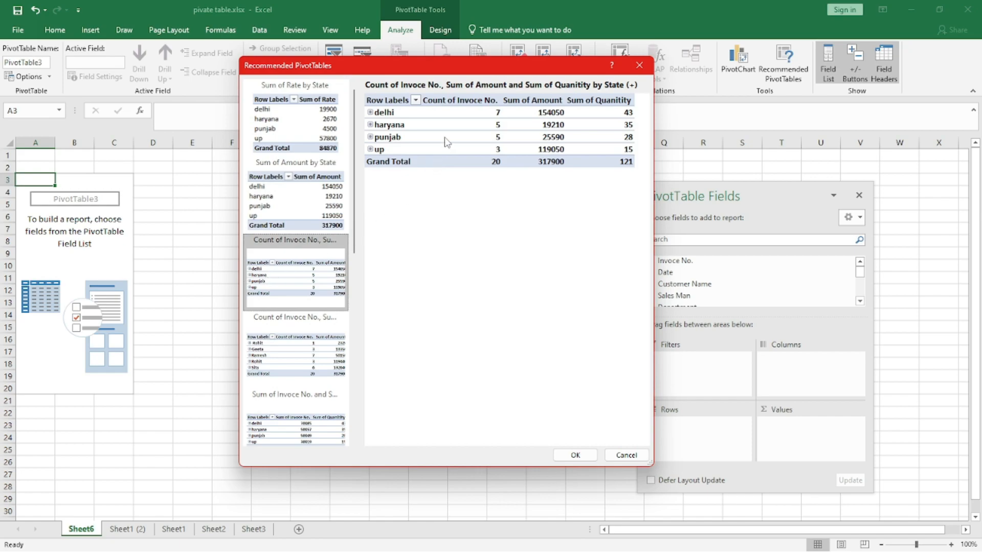
pyautogui.click(309, 123)
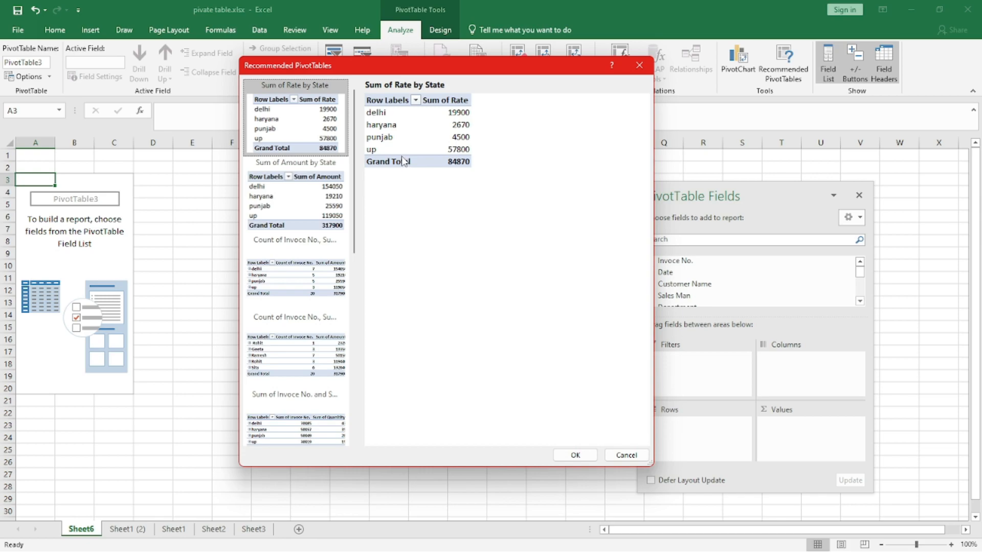
pyautogui.click(282, 199)
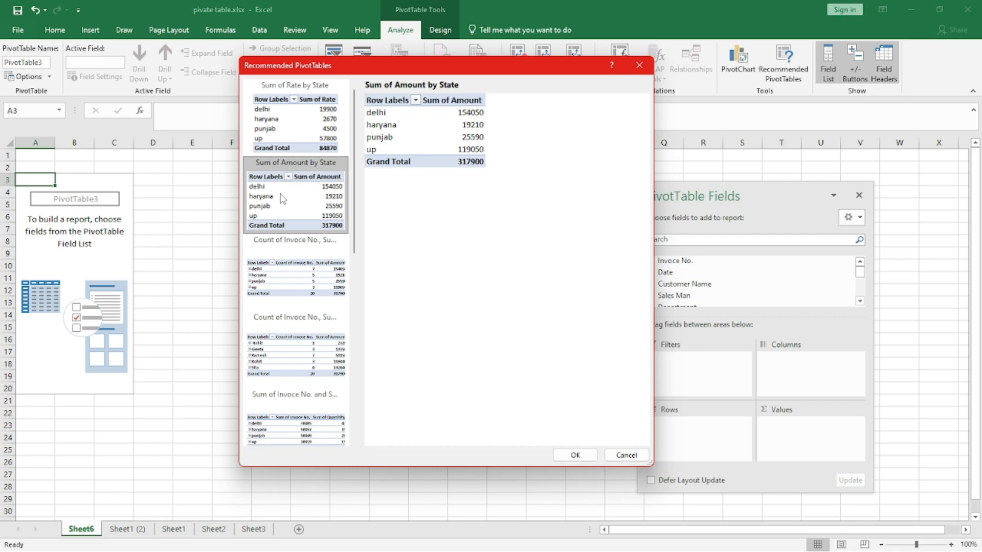
pyautogui.click(314, 277)
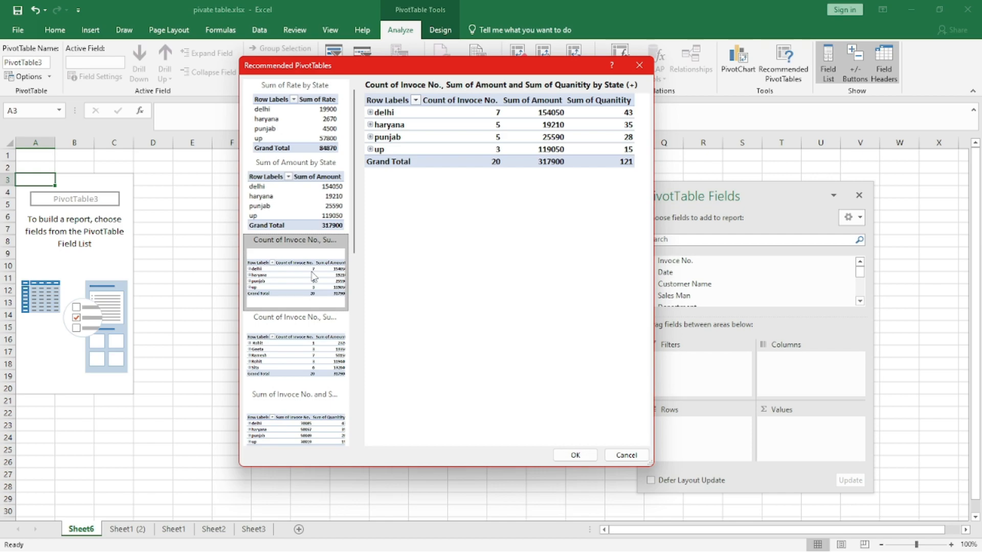
pyautogui.click(575, 455)
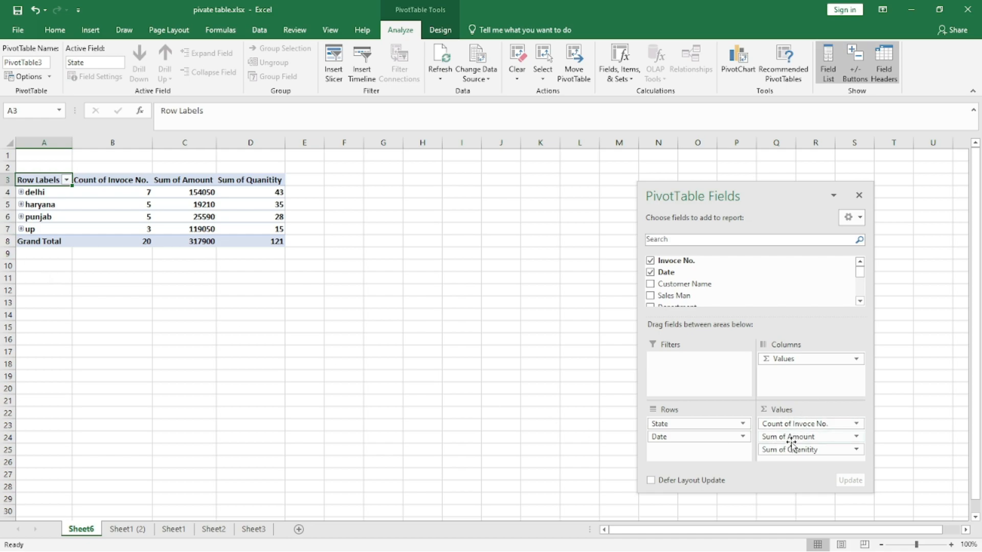
pyautogui.click(304, 341)
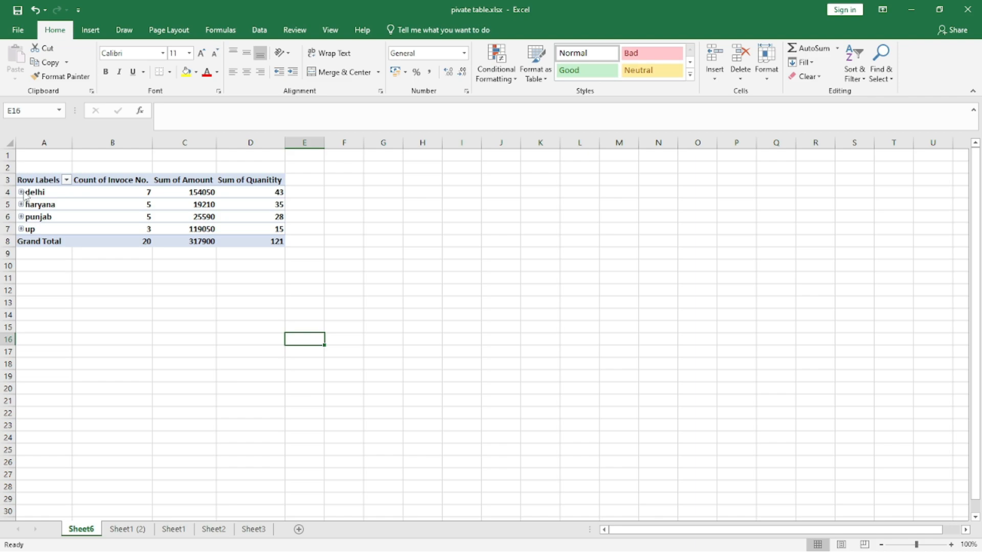
pyautogui.moveTo(33, 181); pyautogui.dragTo(250, 229)
pyautogui.click(419, 261)
pyautogui.click(211, 204)
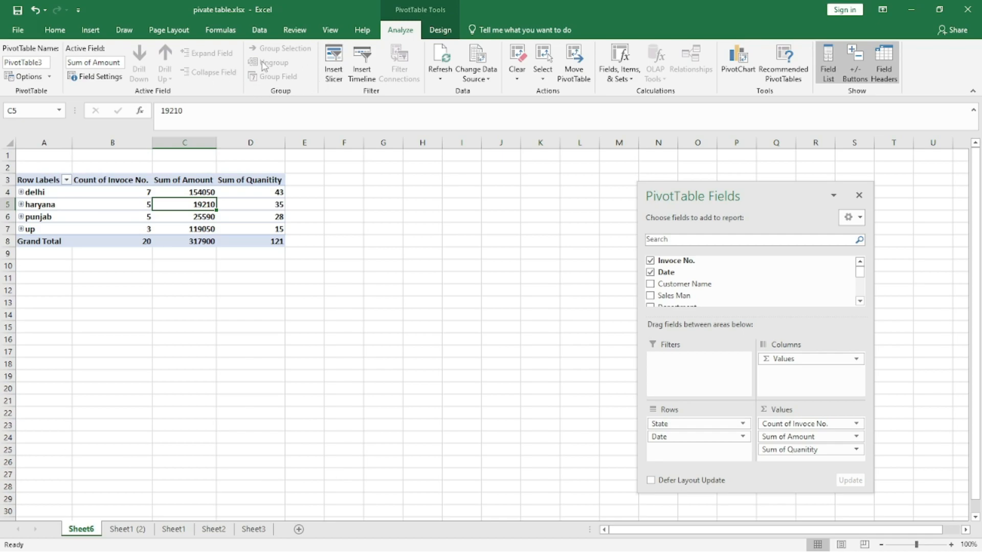
pyautogui.click(124, 30)
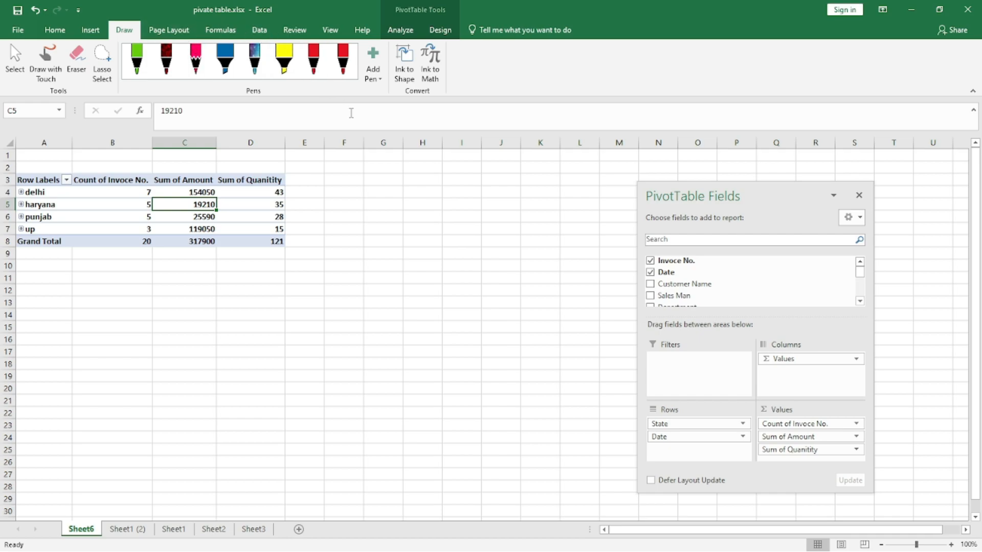
pyautogui.click(385, 242)
pyautogui.click(111, 193)
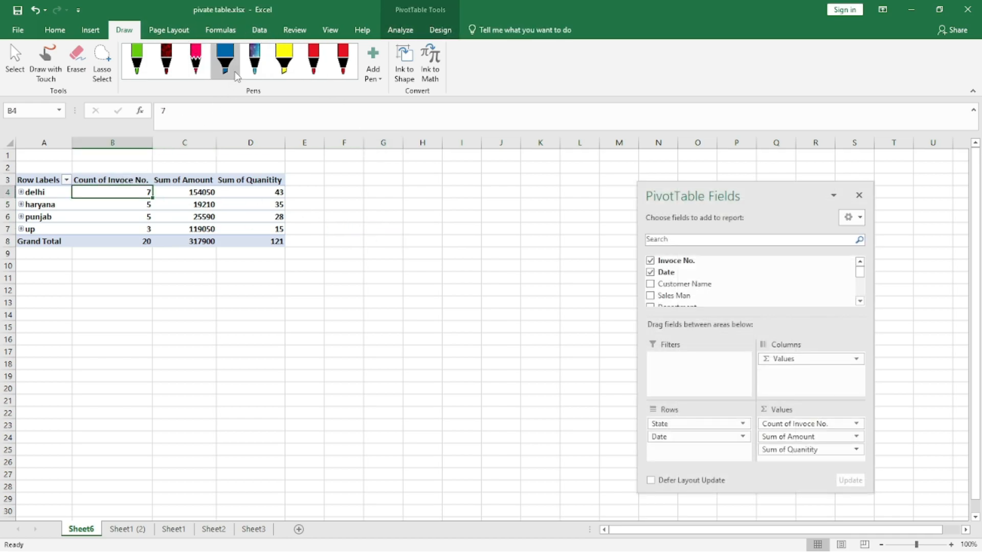
pyautogui.click(256, 32)
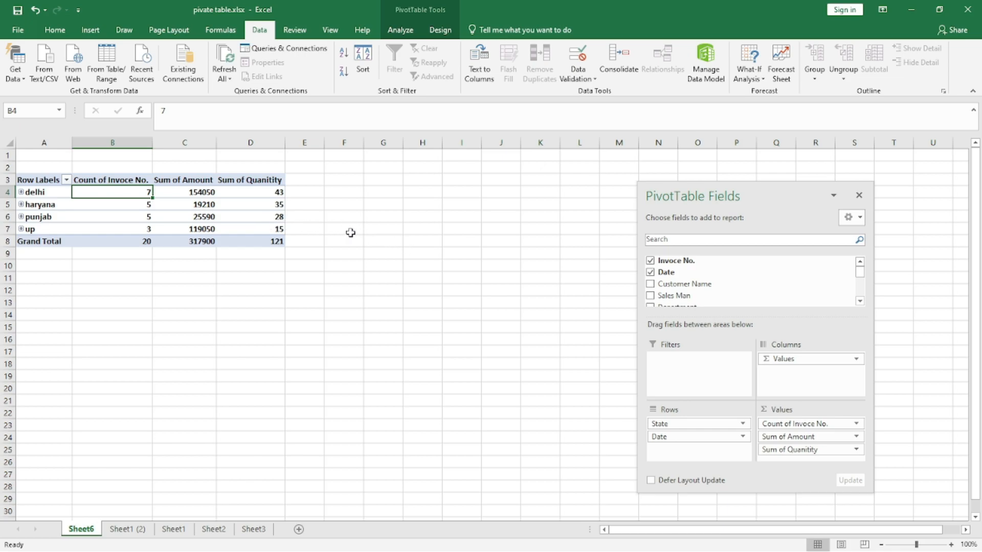
# - Hide, move and reshow the PivotTable Fields pane beside the pivot table using the Field List toggle
pyautogui.click(329, 229)
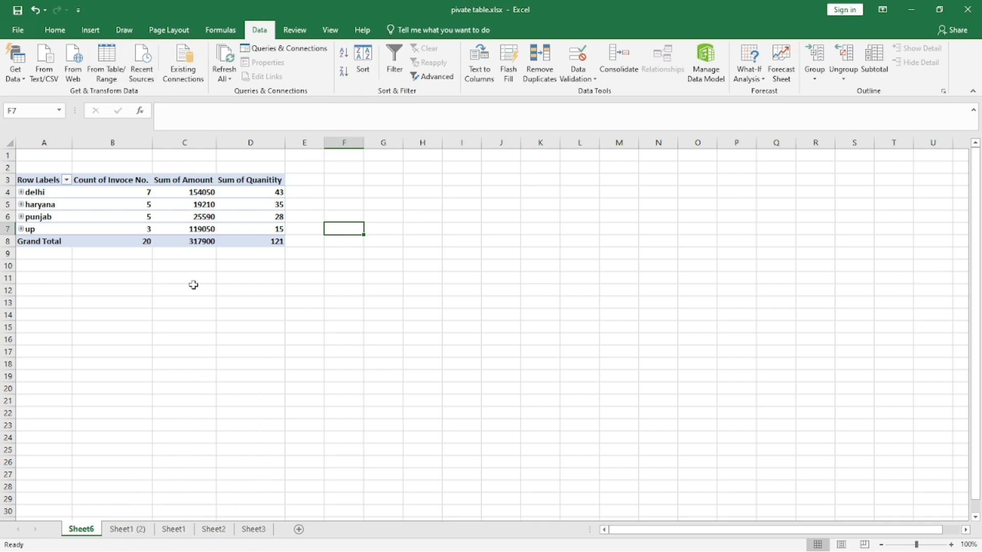
pyautogui.click(134, 205)
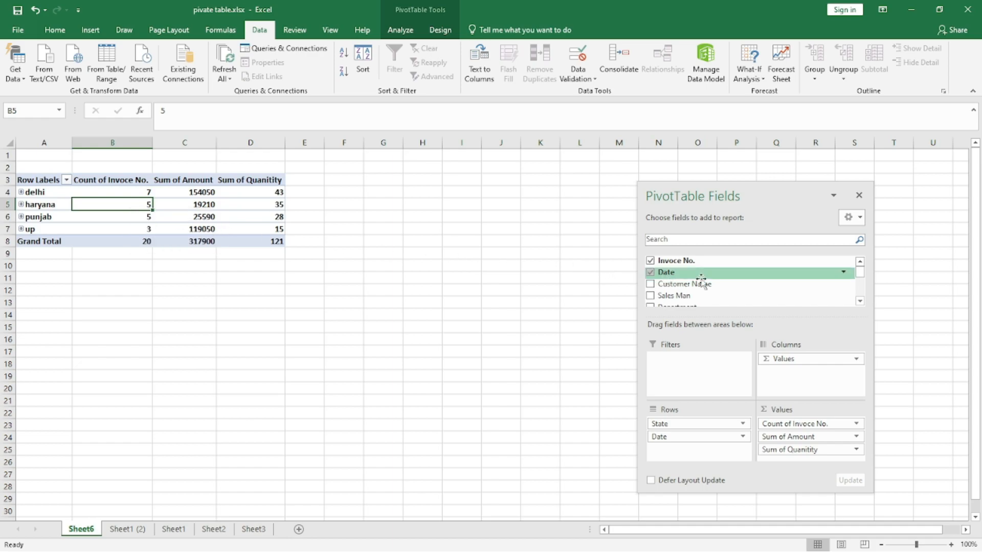
pyautogui.moveTo(764, 199); pyautogui.dragTo(471, 193)
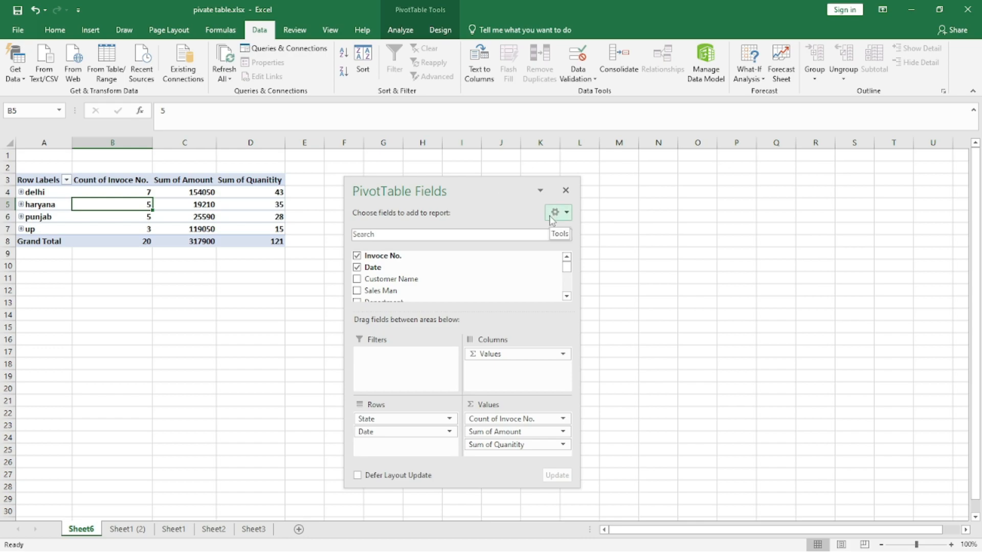
pyautogui.click(566, 194)
pyautogui.click(115, 190)
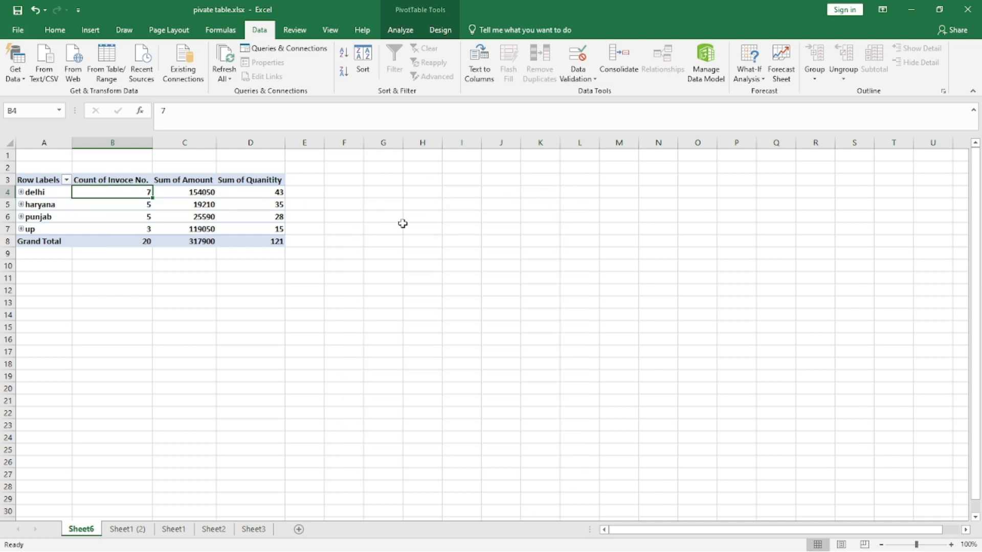
pyautogui.click(399, 32)
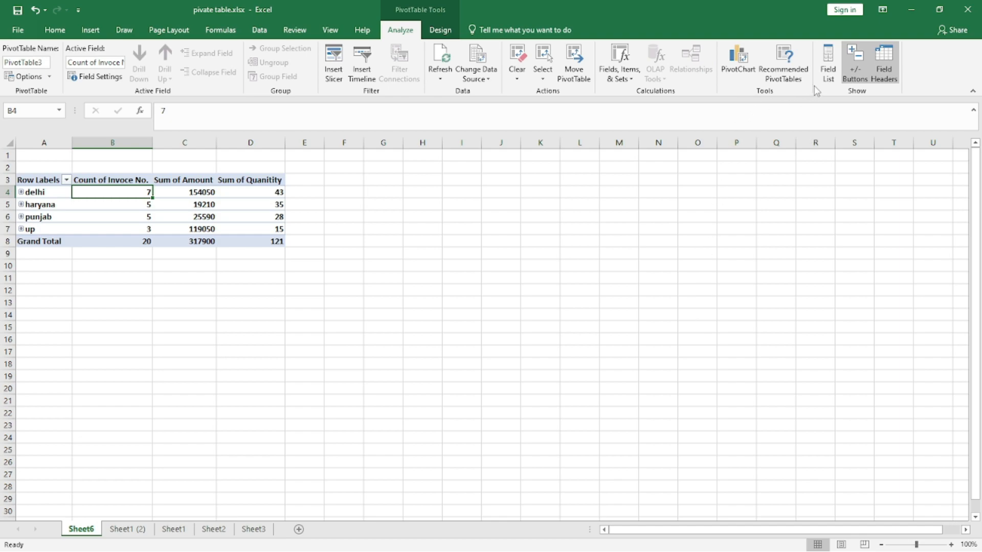
pyautogui.click(827, 72)
pyautogui.moveTo(474, 193); pyautogui.dragTo(623, 192)
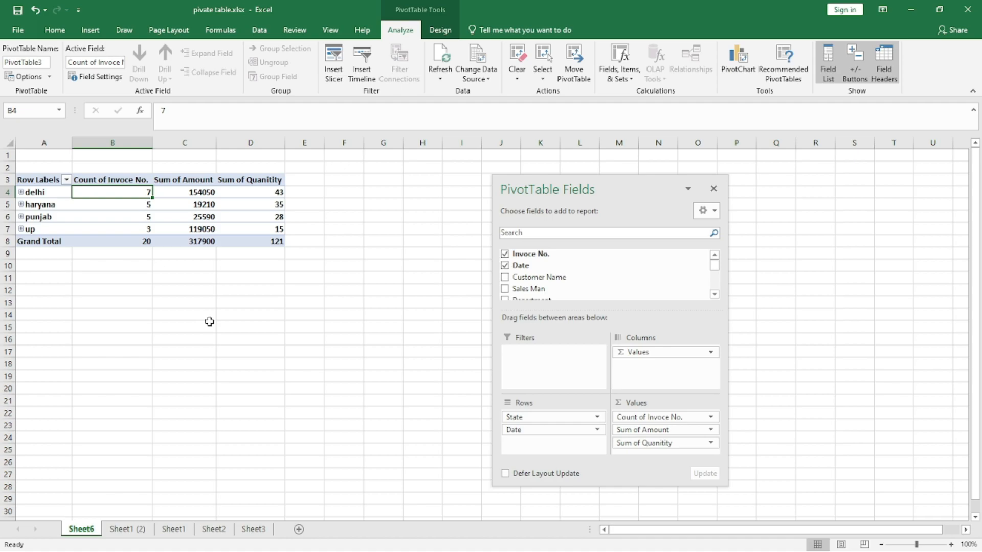
pyautogui.click(39, 196)
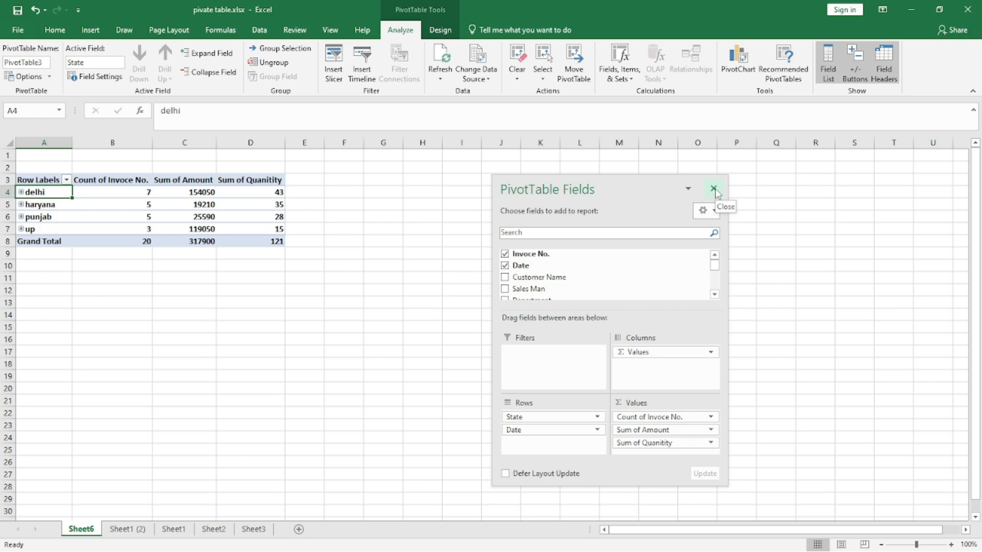
pyautogui.click(713, 189)
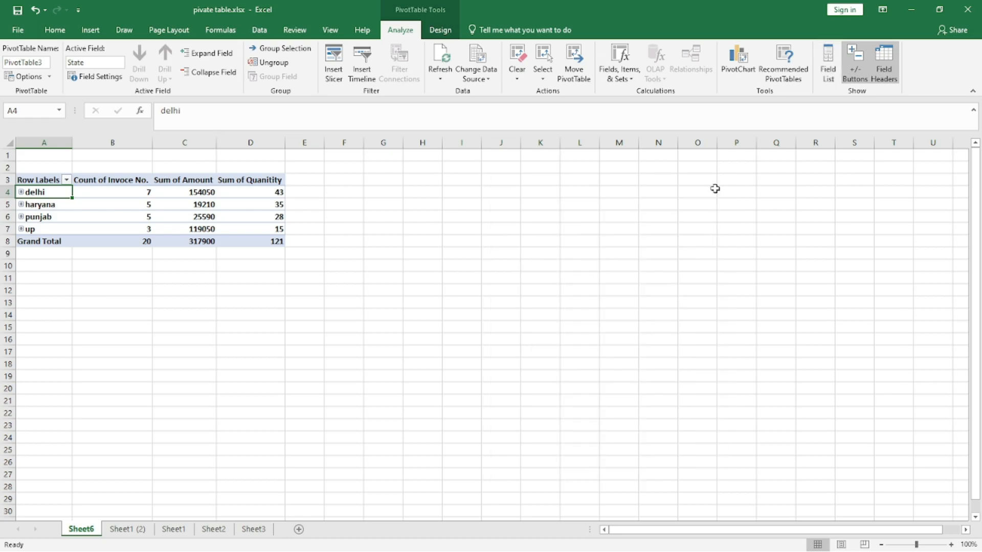
pyautogui.click(827, 66)
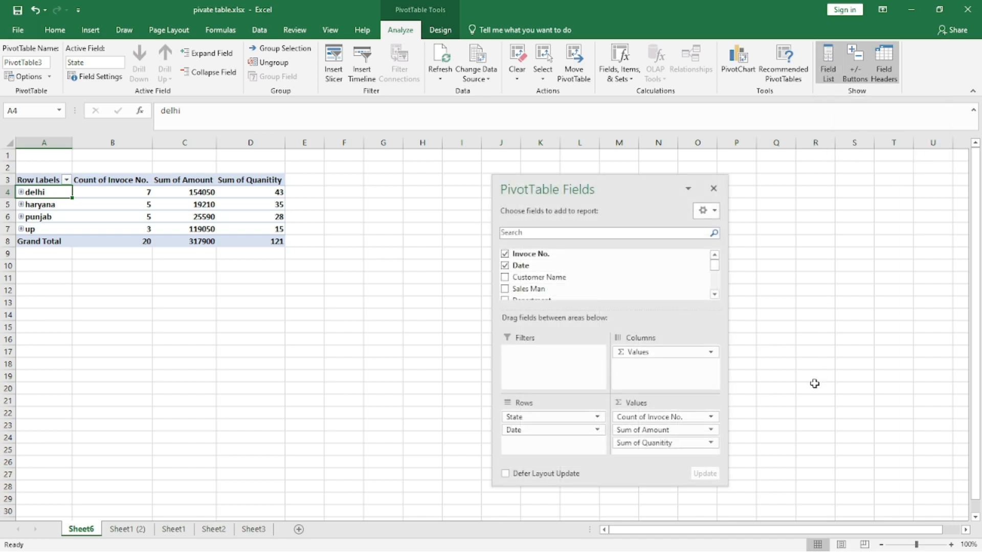
# - Turn off the pivot table's subtotals, then set them to show at the bottom of each group
pyautogui.click(446, 34)
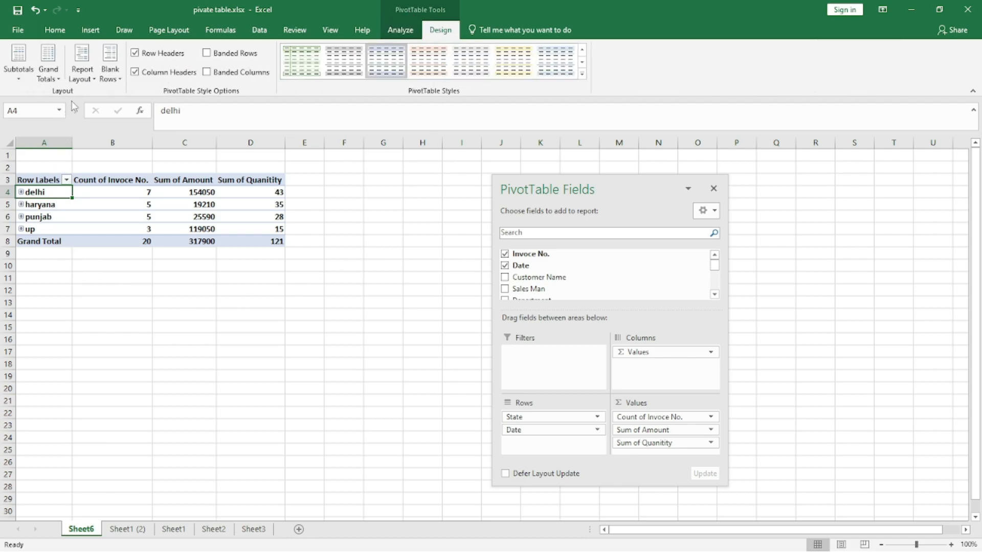
pyautogui.click(19, 82)
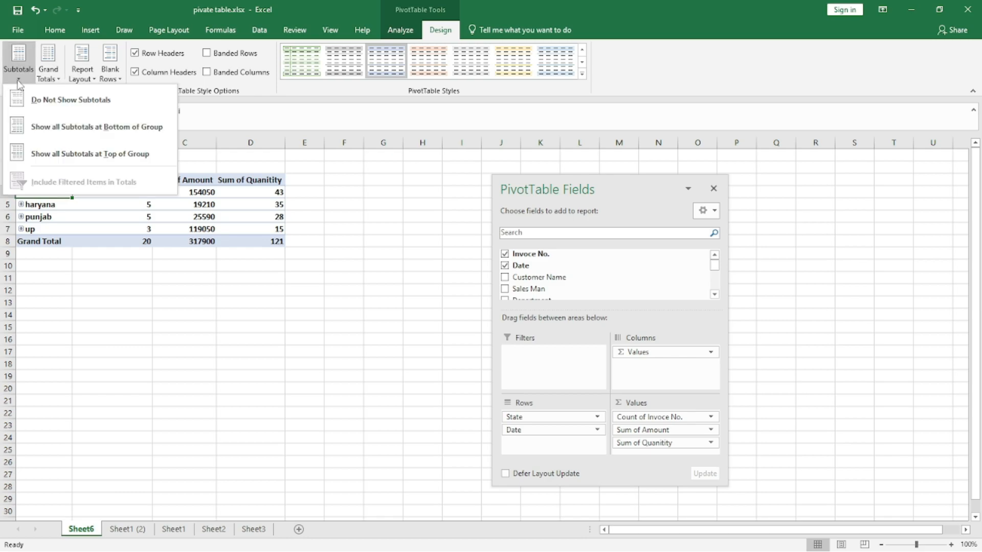
pyautogui.click(35, 105)
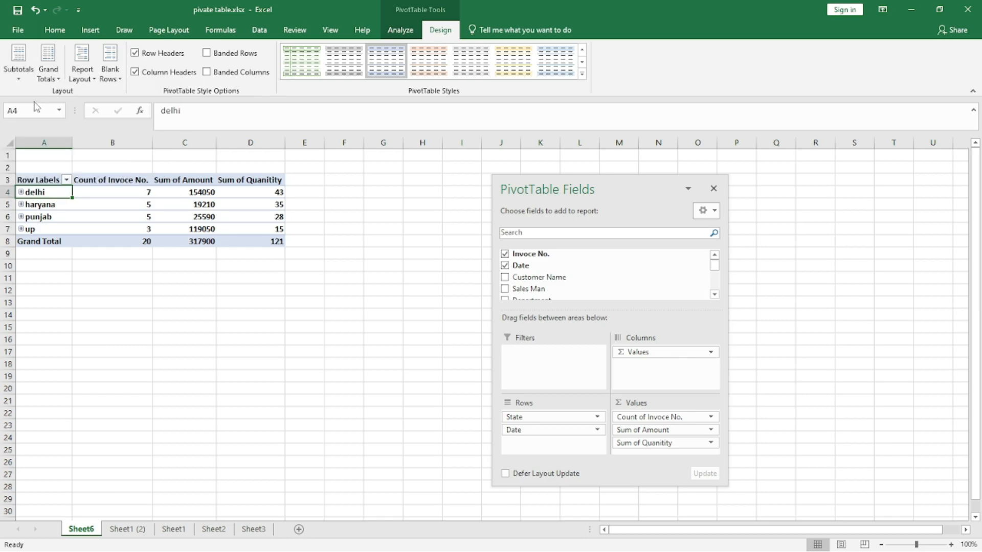
pyautogui.click(19, 79)
pyautogui.click(43, 132)
# - Switch the pivot table's report layout to Outline Form and then to Tabular Form
pyautogui.click(109, 75)
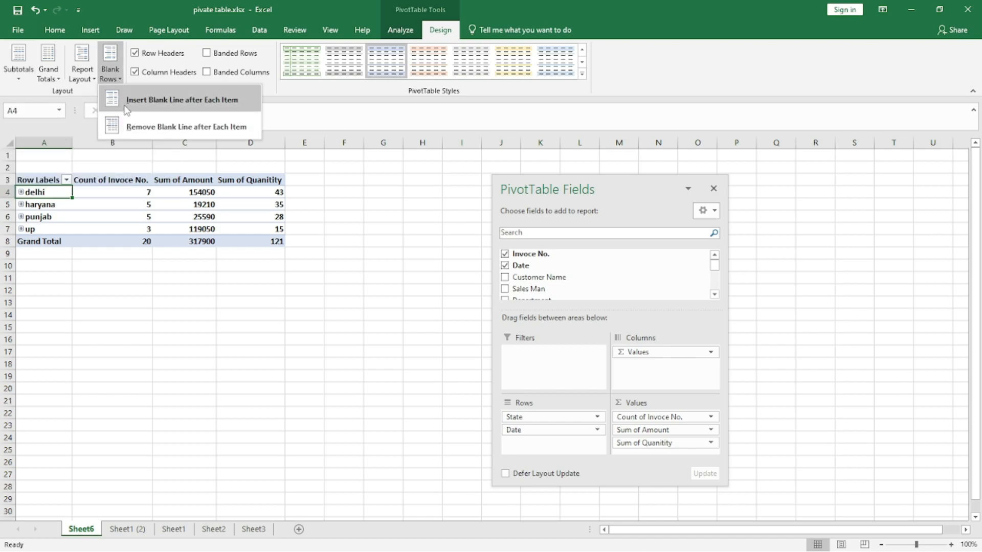
pyautogui.click(81, 74)
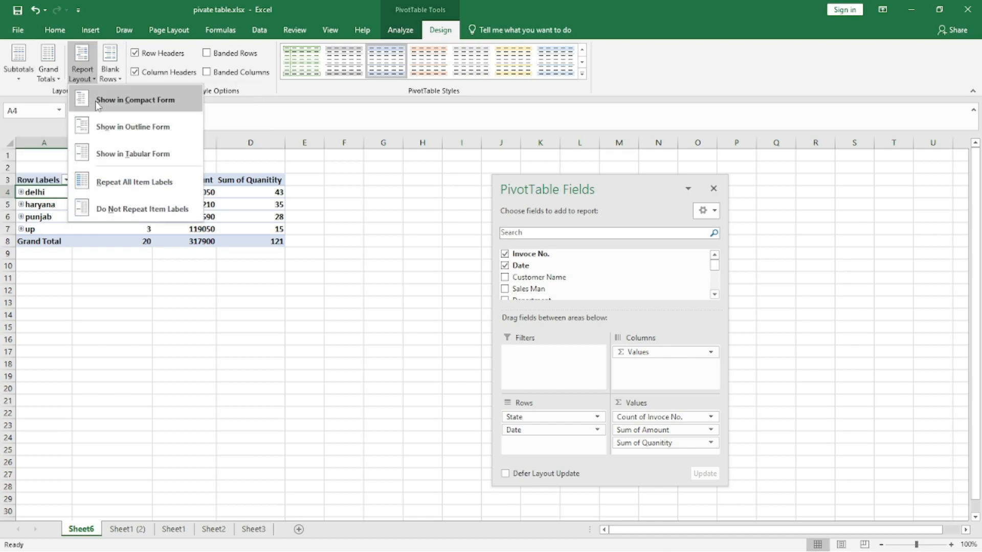
pyautogui.click(113, 132)
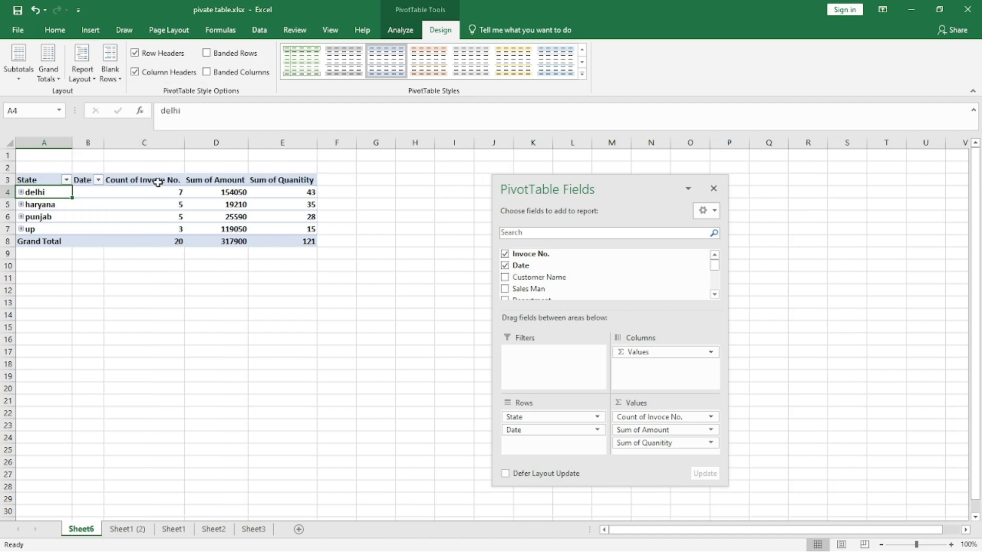
pyautogui.click(82, 74)
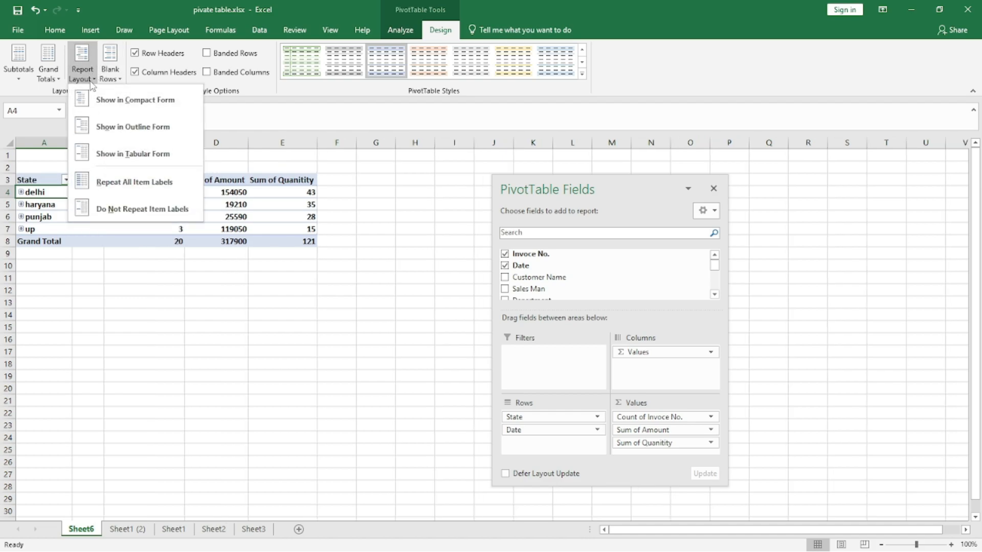
pyautogui.click(114, 155)
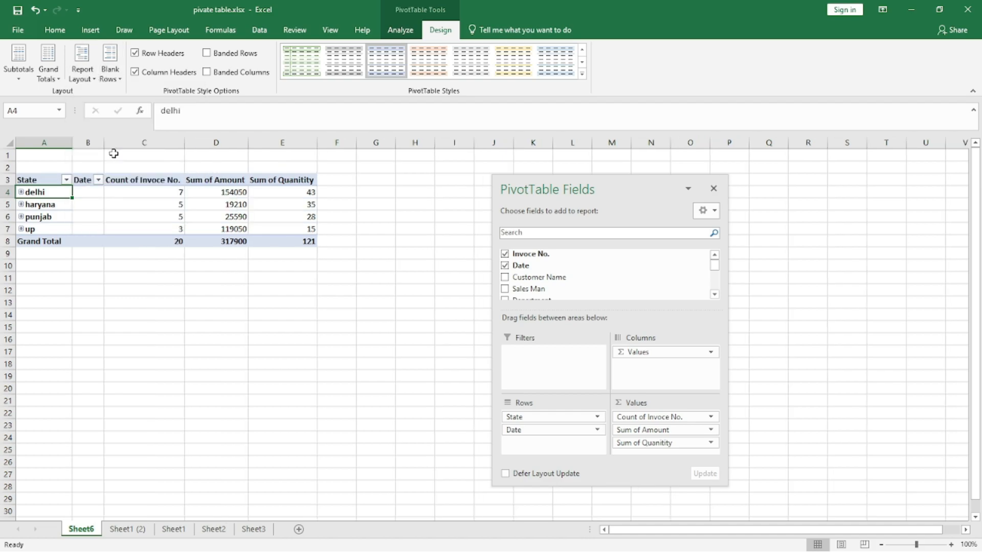
# - Set the report layout to repeat all item labels, then back to not repeating item labels
pyautogui.click(82, 71)
pyautogui.click(105, 188)
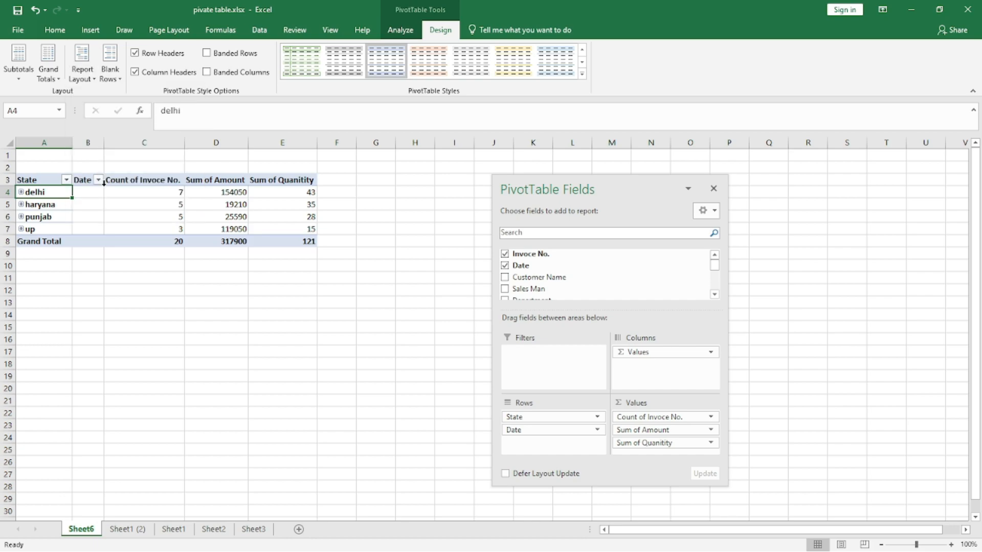
pyautogui.click(82, 72)
pyautogui.click(124, 212)
# - Set grand totals to on for rows only, then to on for columns only
pyautogui.click(48, 71)
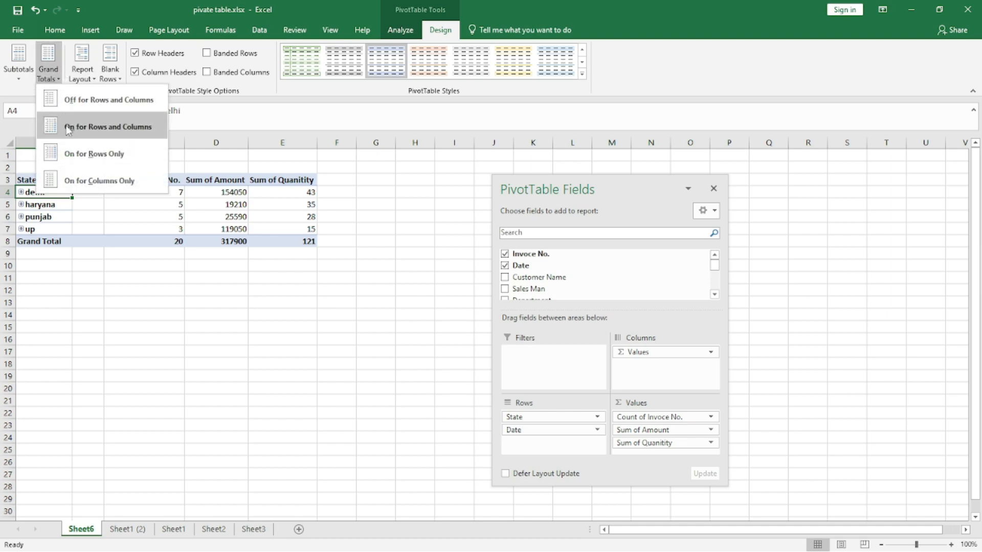
pyautogui.click(72, 159)
pyautogui.click(48, 71)
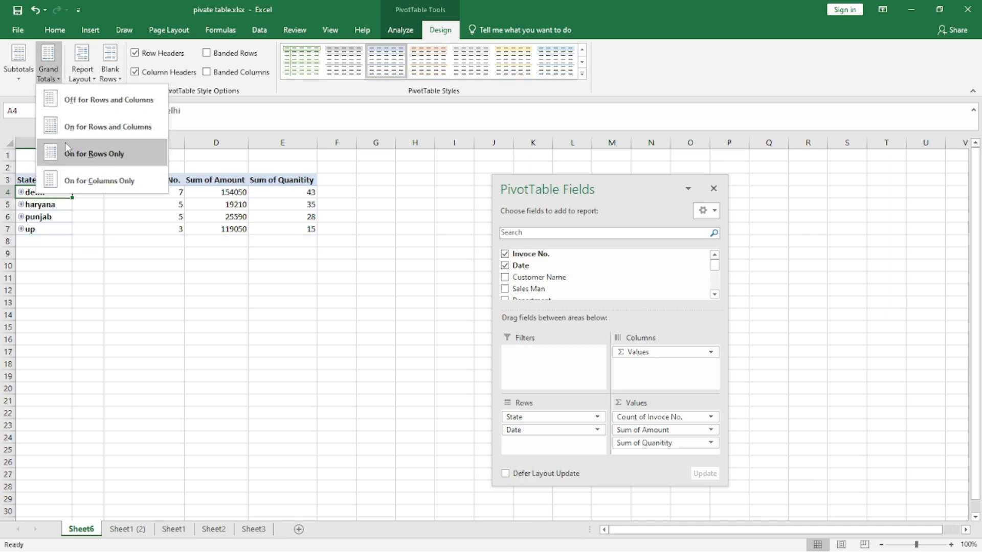
pyautogui.click(72, 178)
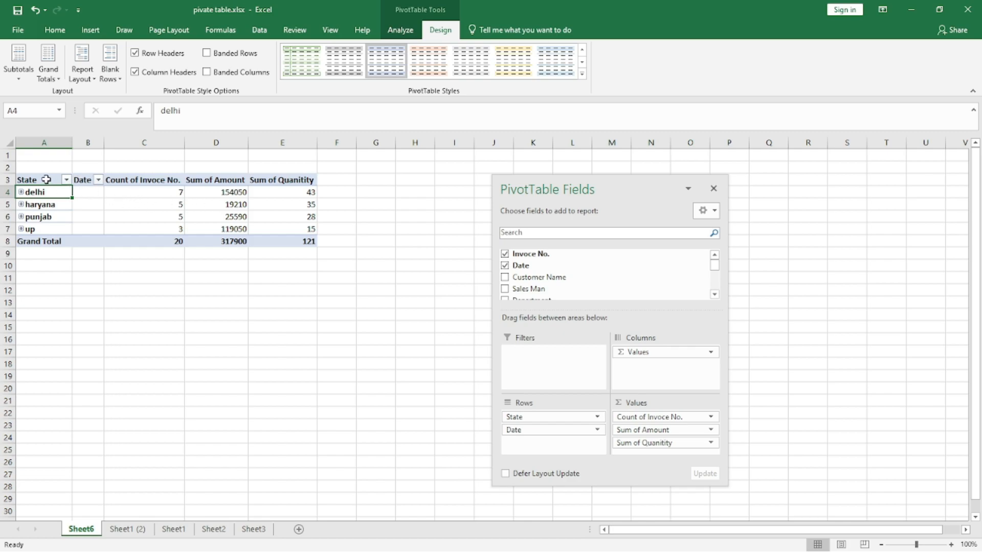
# - Set subtotals to show at the bottom of each group, then at the top of each group
pyautogui.click(20, 66)
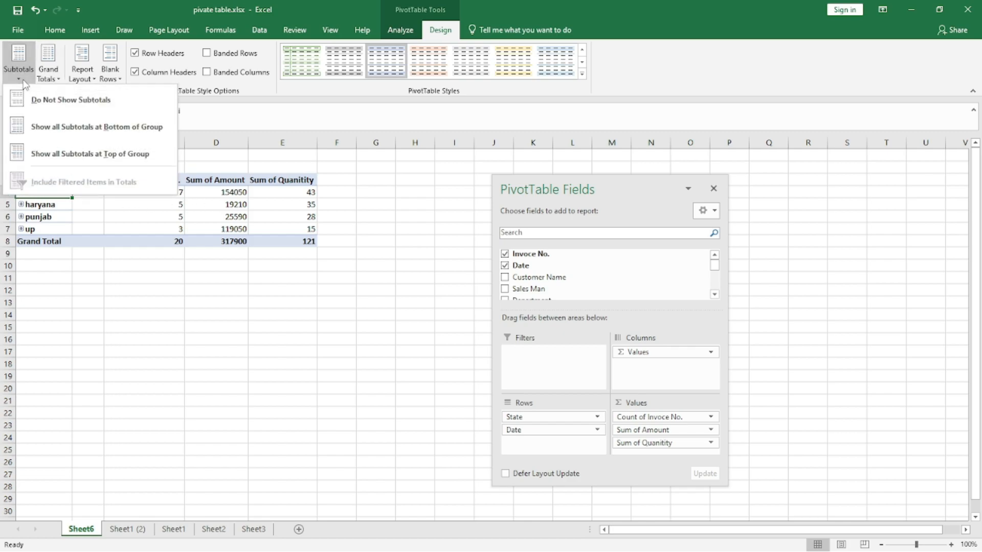
pyautogui.click(66, 131)
pyautogui.click(19, 64)
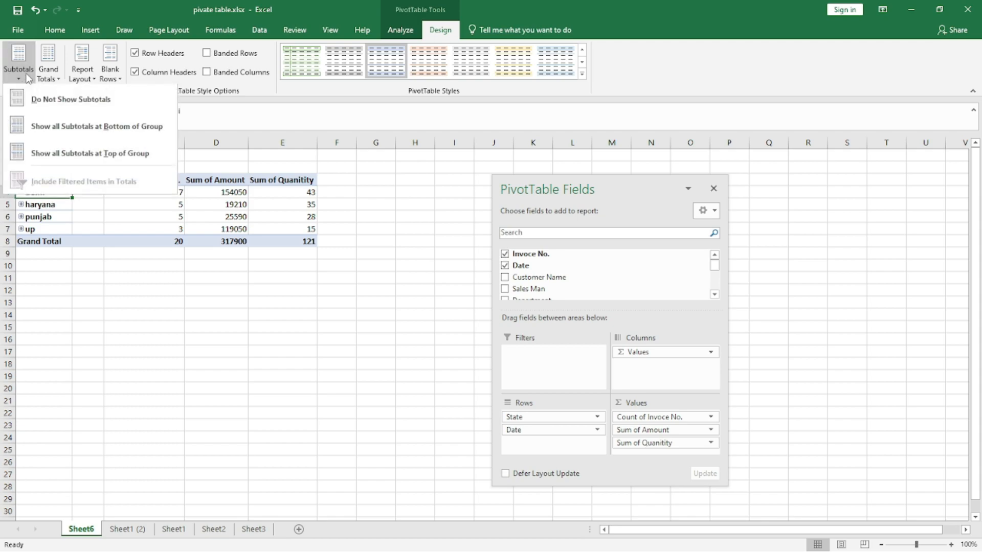
pyautogui.click(46, 154)
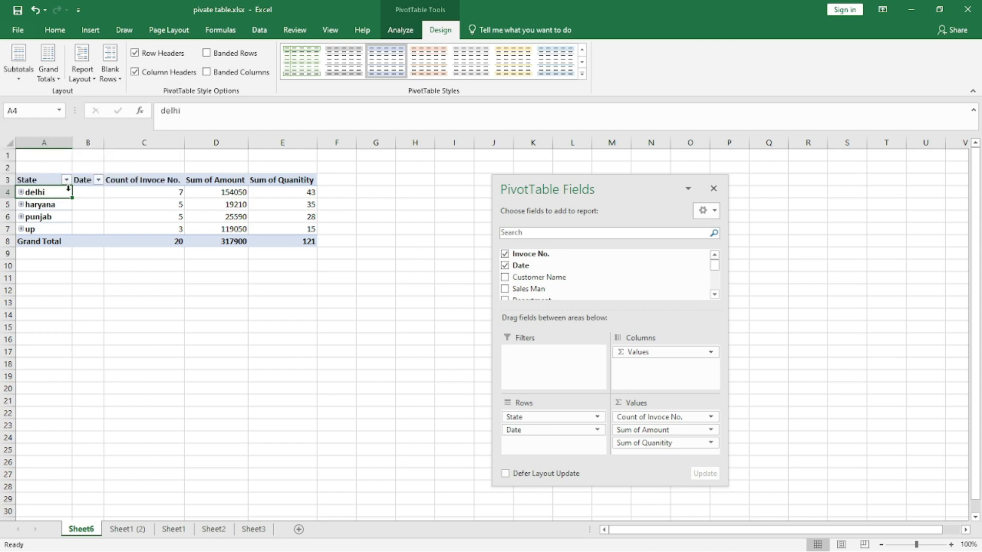
pyautogui.click(125, 265)
# - Apply a dark Medium PivotTable style to the pivot table
pyautogui.click(46, 180)
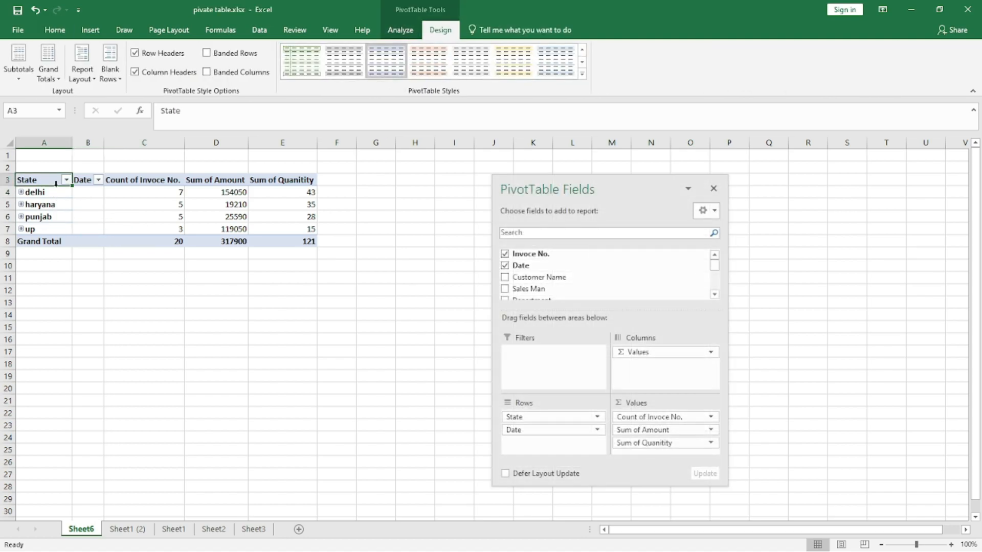
pyautogui.click(582, 73)
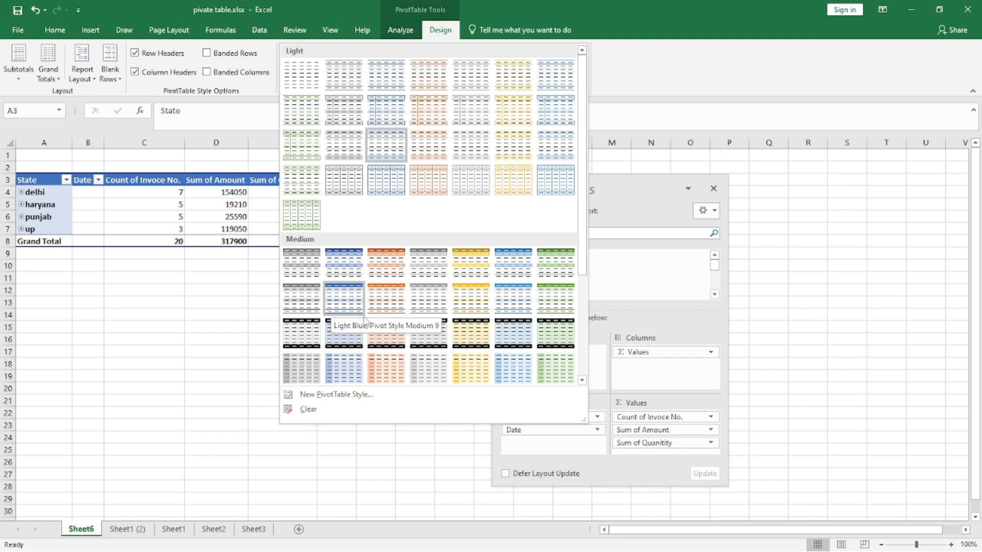
pyautogui.click(362, 337)
# - Turn on banded rows and banded columns for the pivot table style
pyautogui.click(206, 52)
pyautogui.click(207, 71)
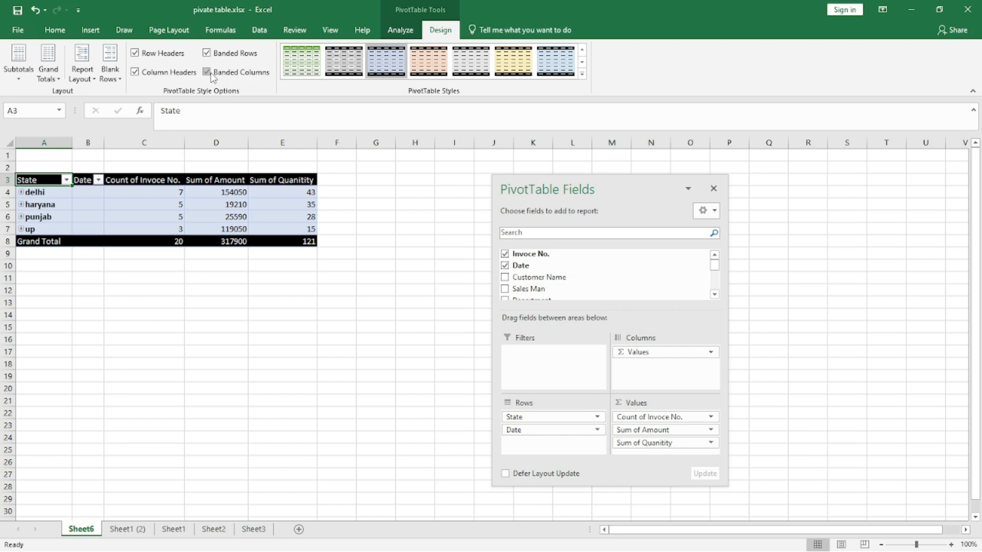
pyautogui.click(205, 301)
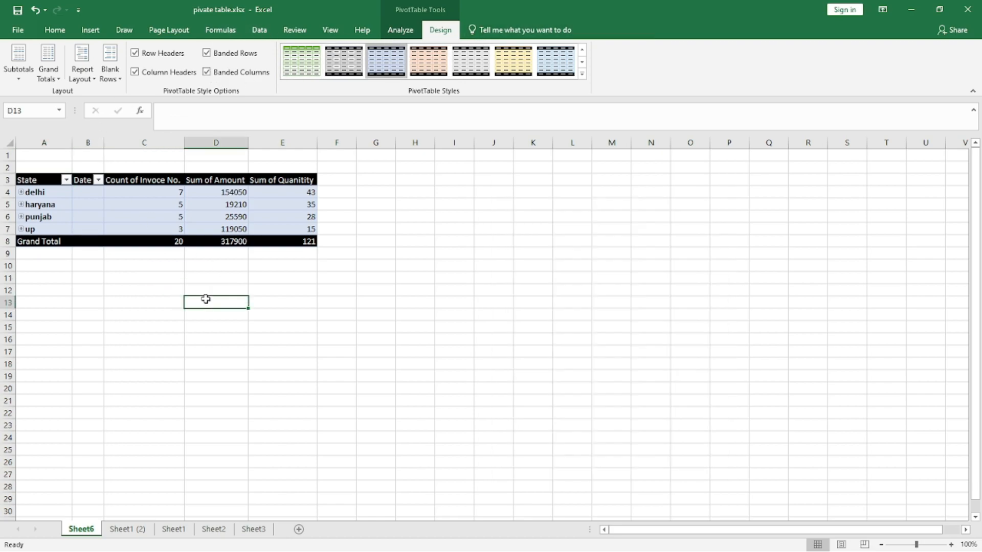
# - Clear all fields and settings from the pivot table
pyautogui.click(82, 205)
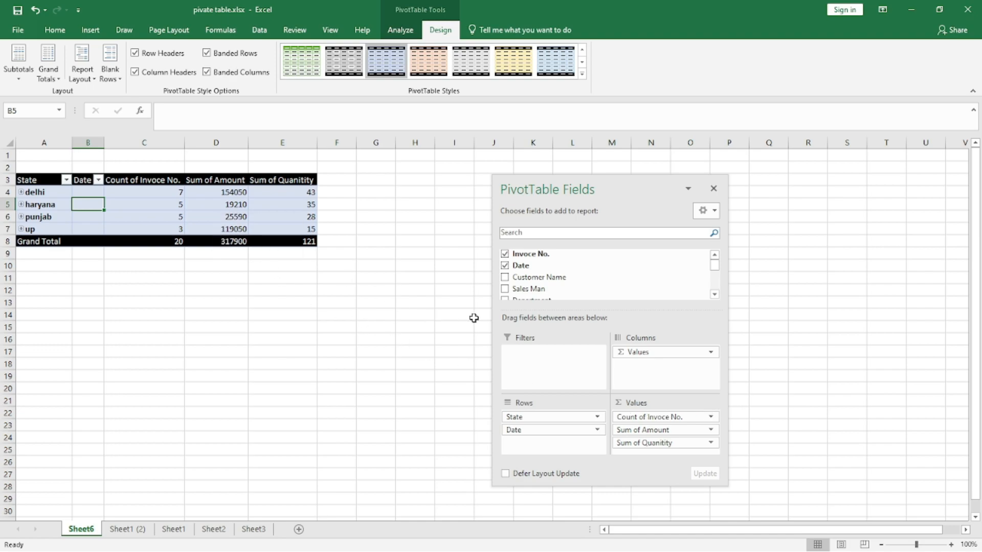
pyautogui.click(400, 32)
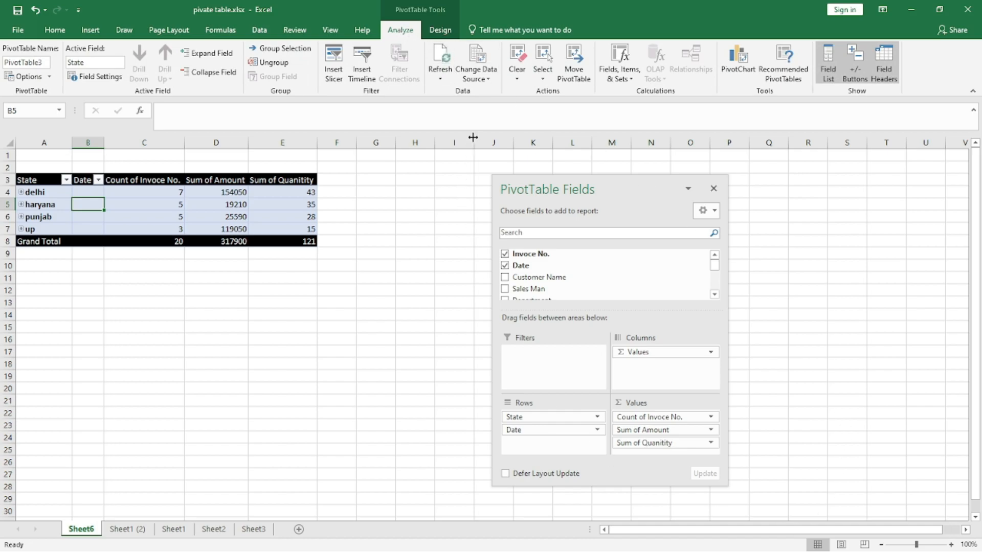
pyautogui.click(517, 69)
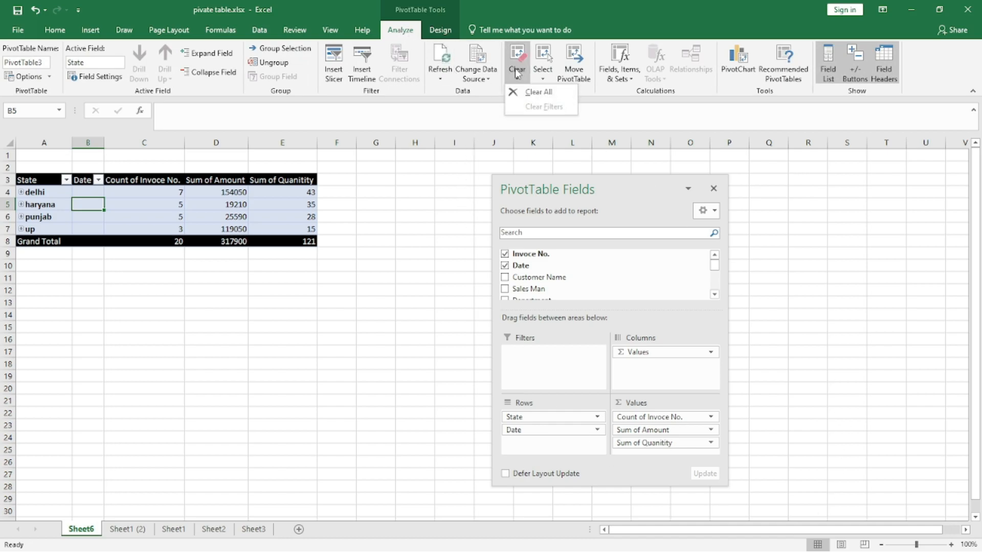
pyautogui.click(530, 93)
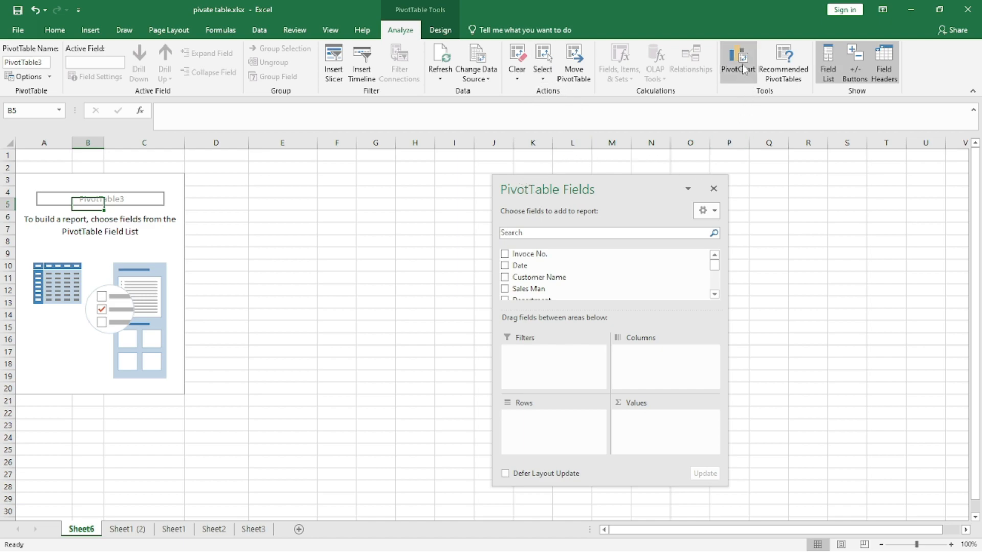
# - Insert the recommended "Sum of Amount by State" pivot table
pyautogui.click(774, 64)
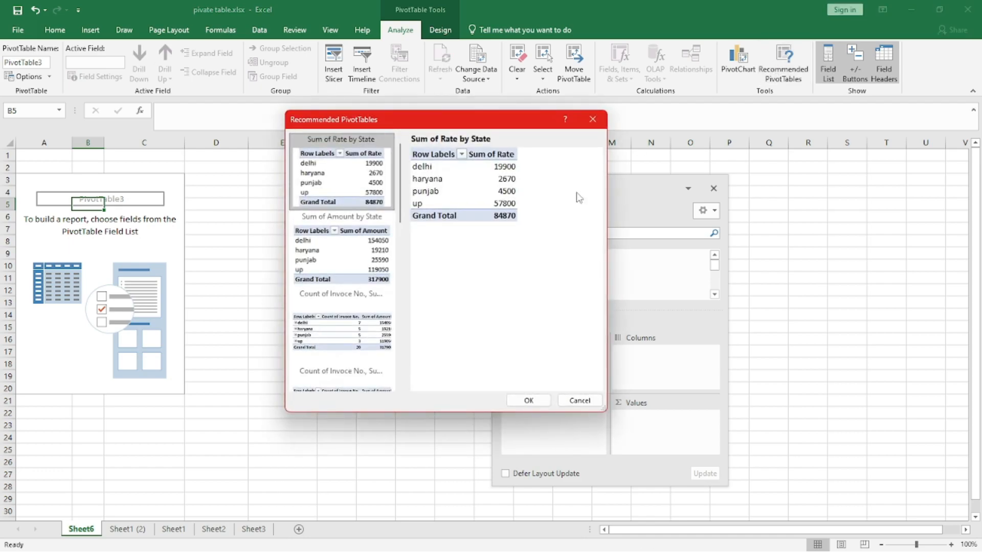
pyautogui.click(335, 254)
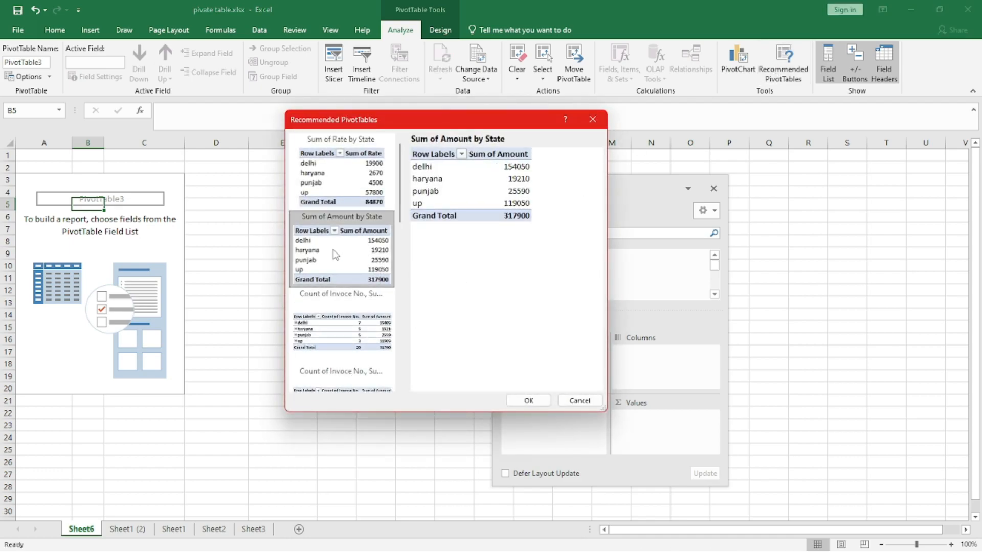
pyautogui.click(529, 400)
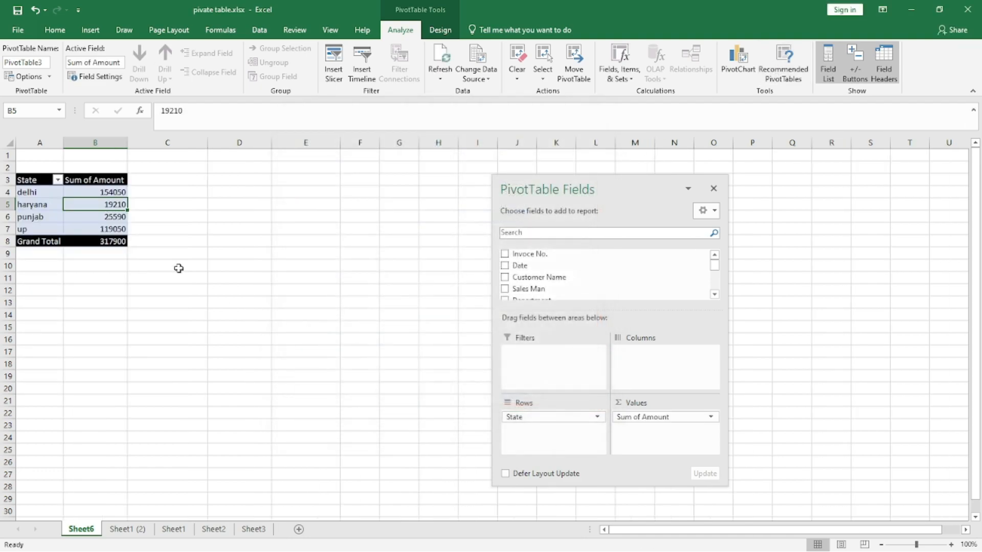
# - Select the pivot table and insert a Clustered Column PivotChart from it
pyautogui.click(209, 270)
pyautogui.moveTo(36, 180); pyautogui.dragTo(108, 234)
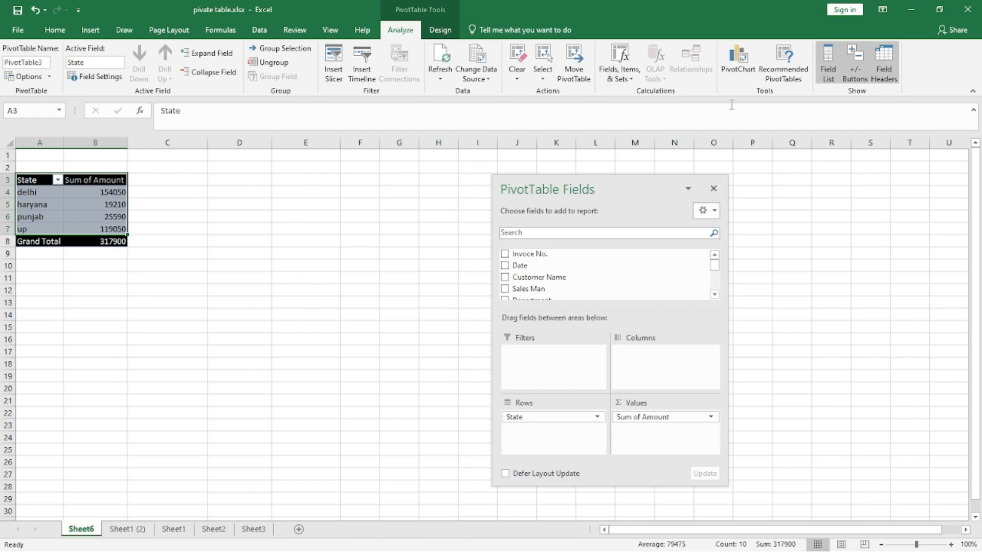
pyautogui.click(735, 67)
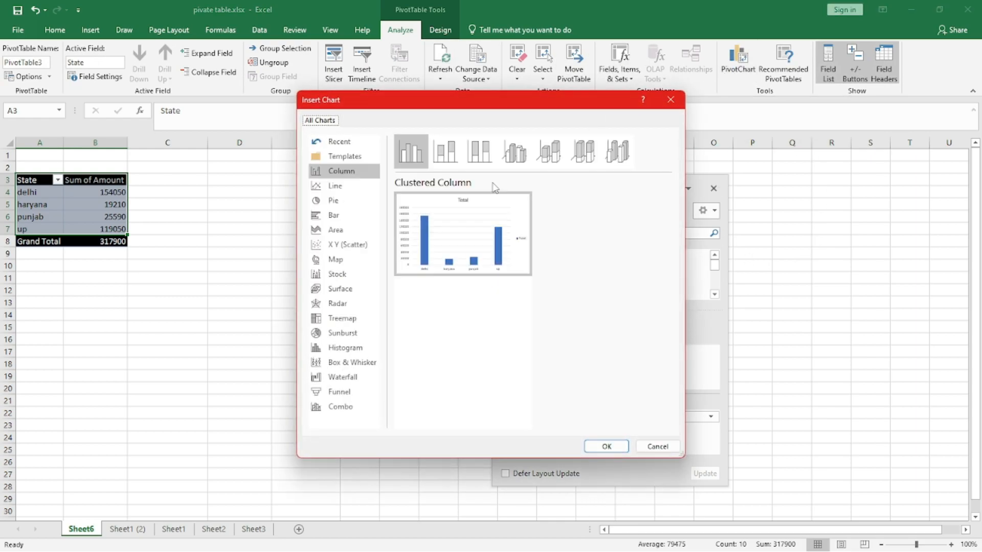
pyautogui.moveTo(507, 109); pyautogui.dragTo(550, 108)
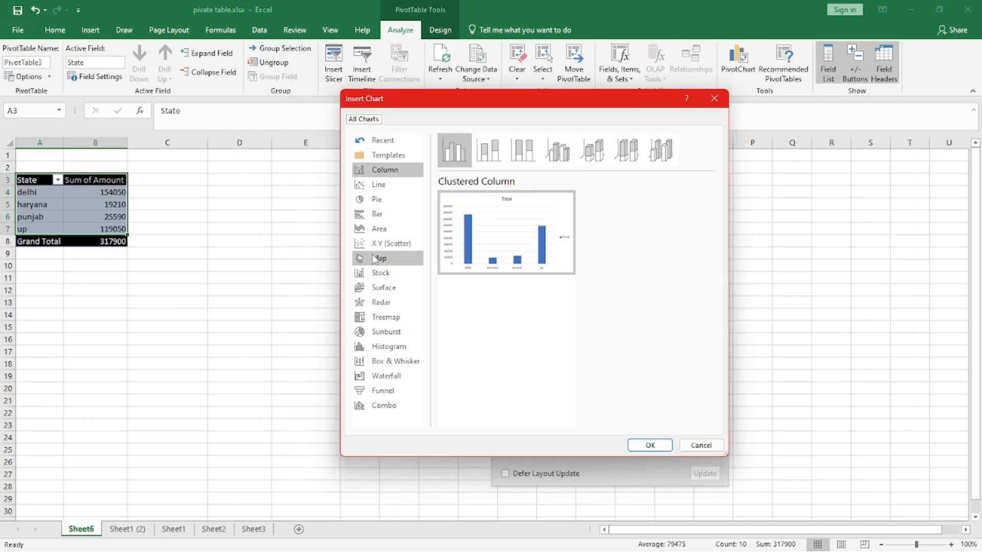
pyautogui.click(495, 150)
pyautogui.click(522, 150)
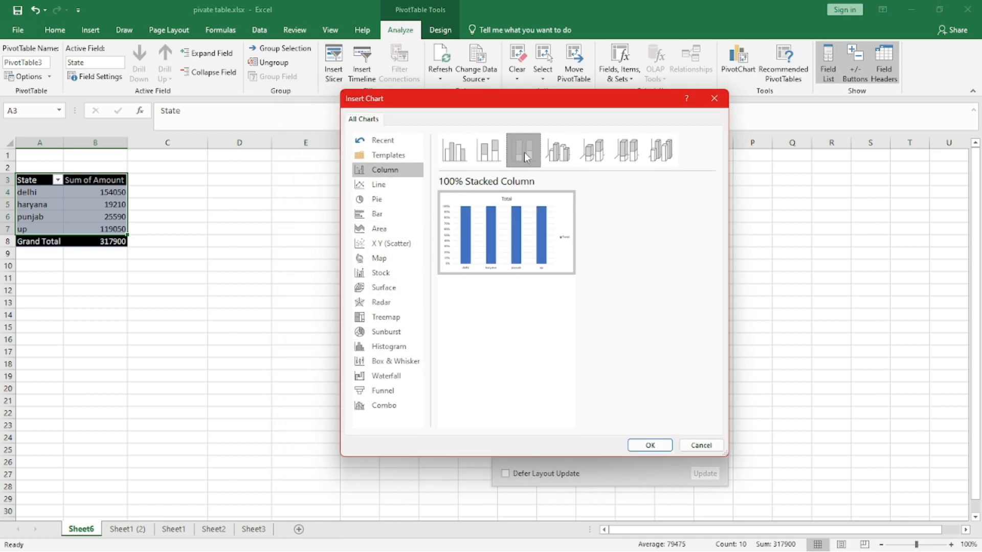
pyautogui.click(459, 156)
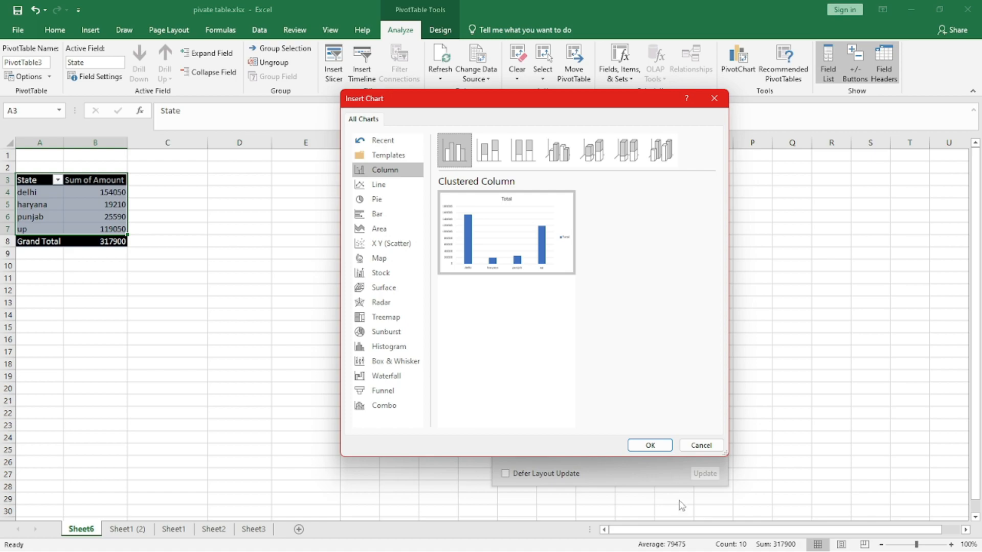
pyautogui.click(649, 446)
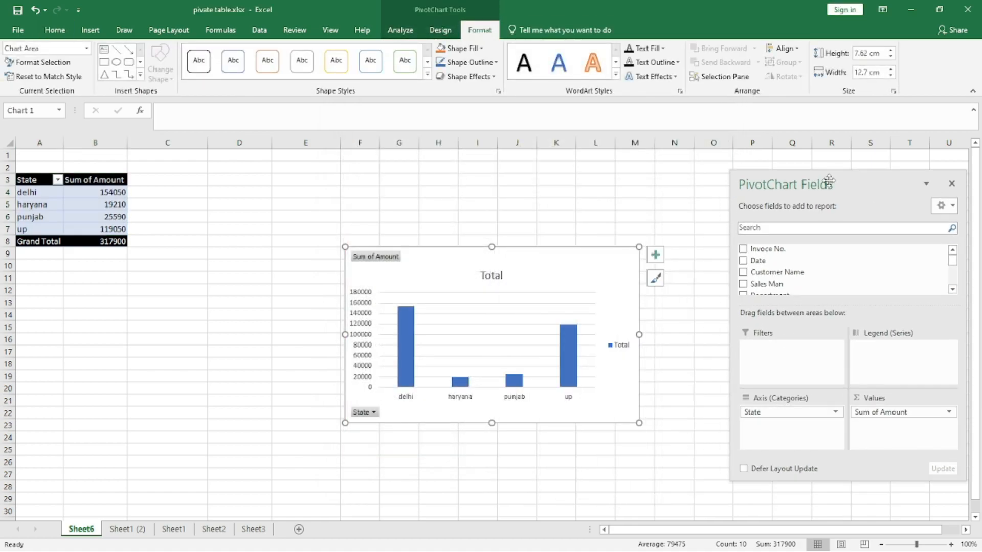
# - Move the column chart next to the pivot table and enlarge it
pyautogui.moveTo(537, 246); pyautogui.dragTo(428, 178)
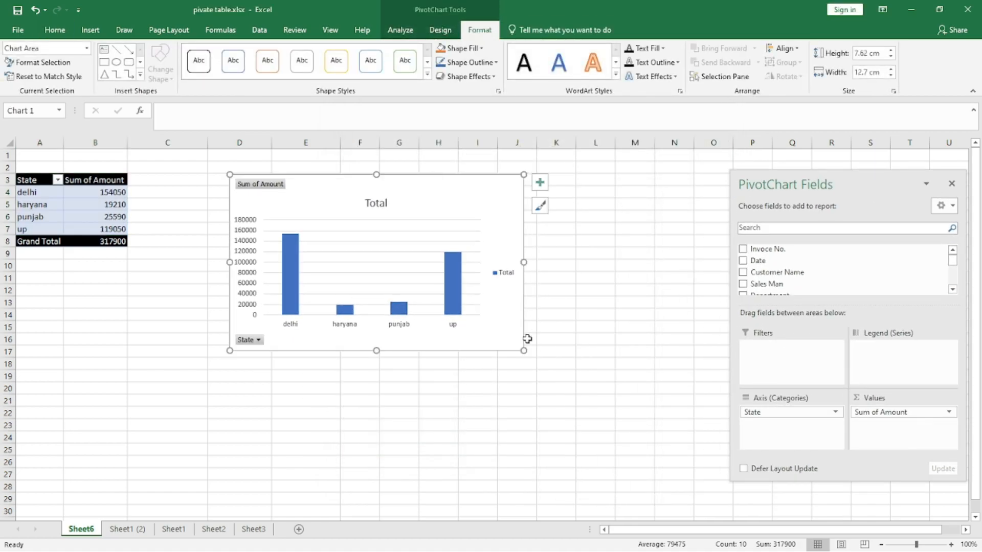
pyautogui.moveTo(522, 351); pyautogui.dragTo(662, 439)
pyautogui.click(262, 189)
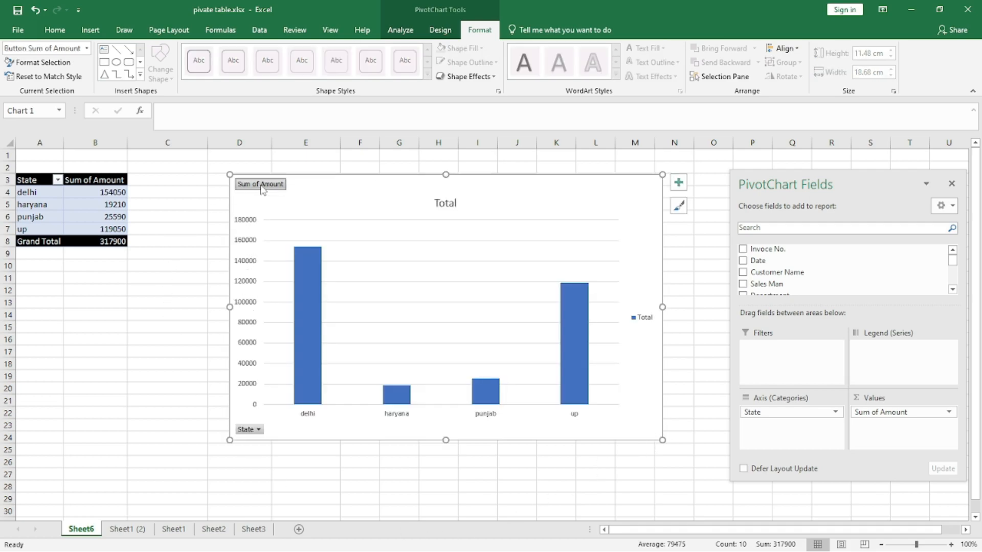
# - Apply the orange colourful palette to the column chart
pyautogui.click(678, 207)
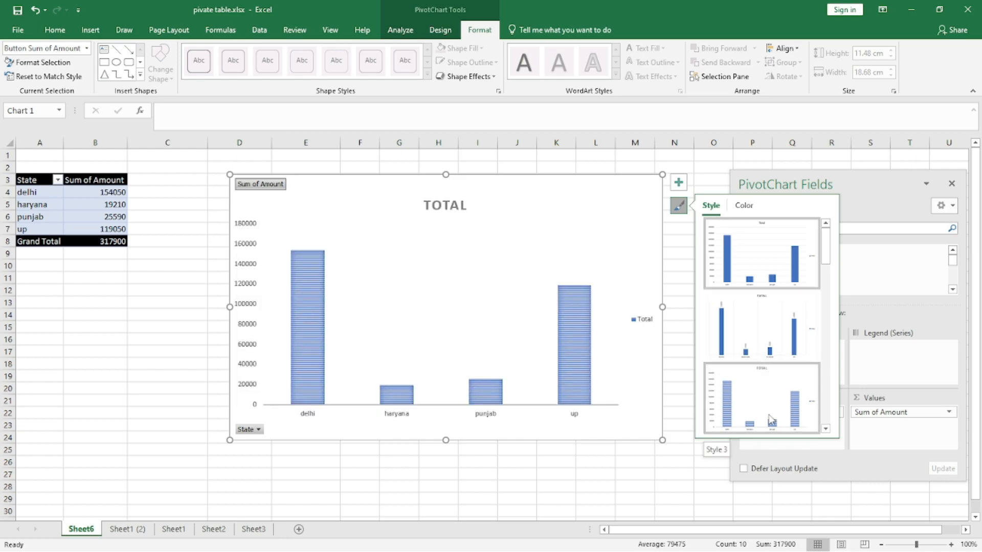
pyautogui.click(743, 205)
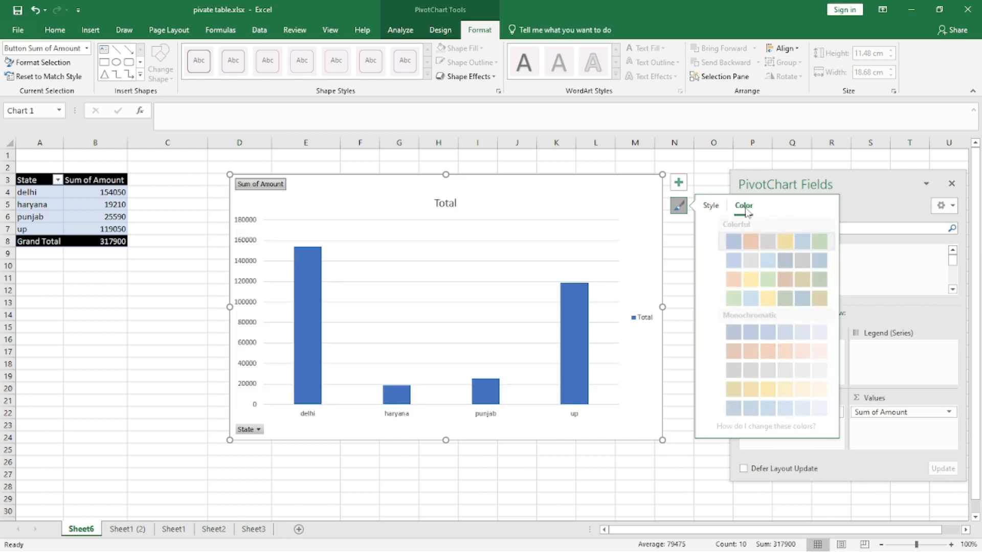
pyautogui.click(747, 279)
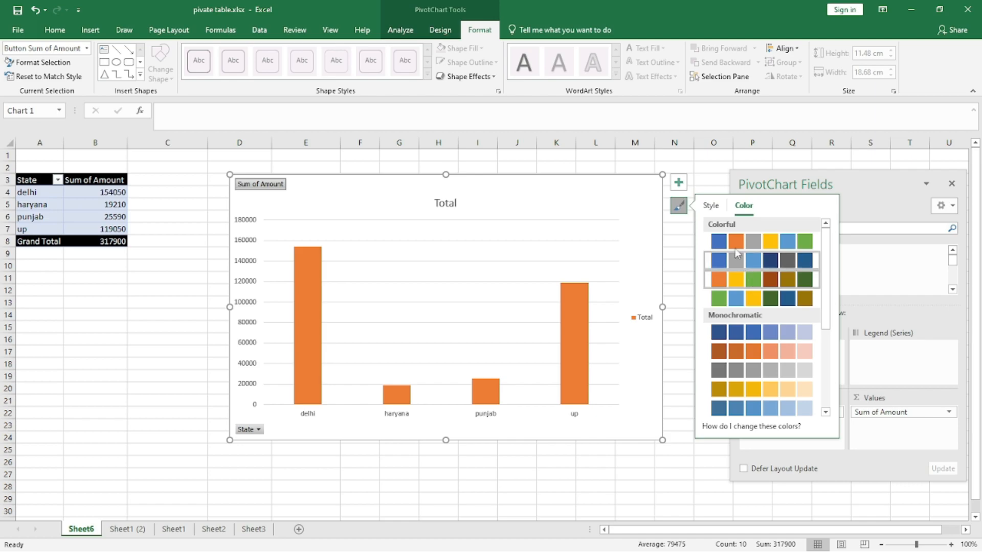
# - Add axis titles to the column chart
pyautogui.click(678, 182)
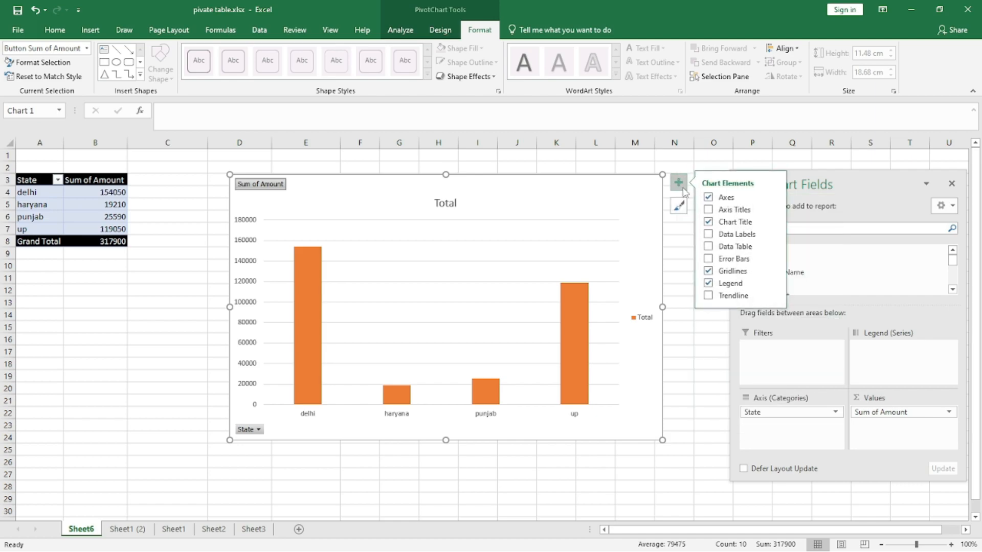
pyautogui.click(707, 209)
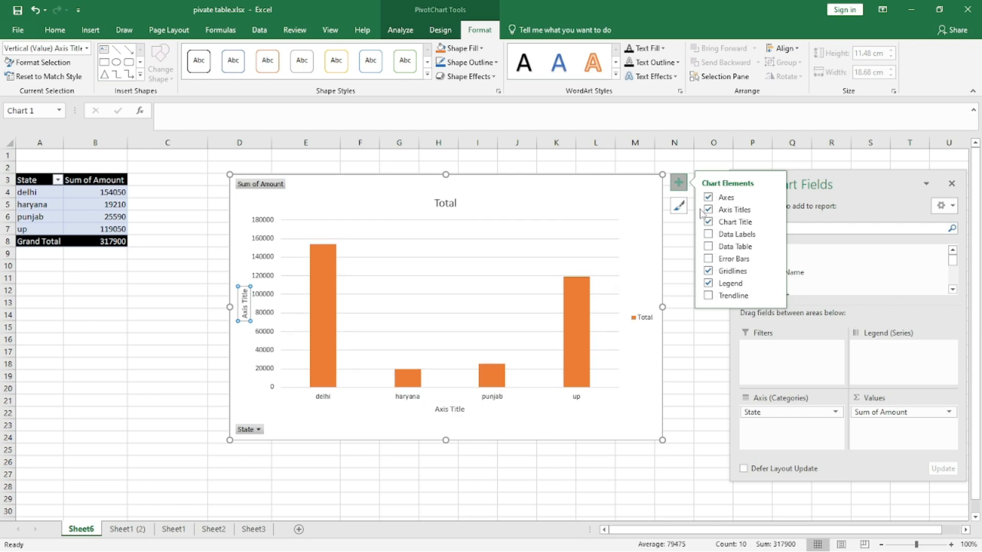
pyautogui.click(628, 208)
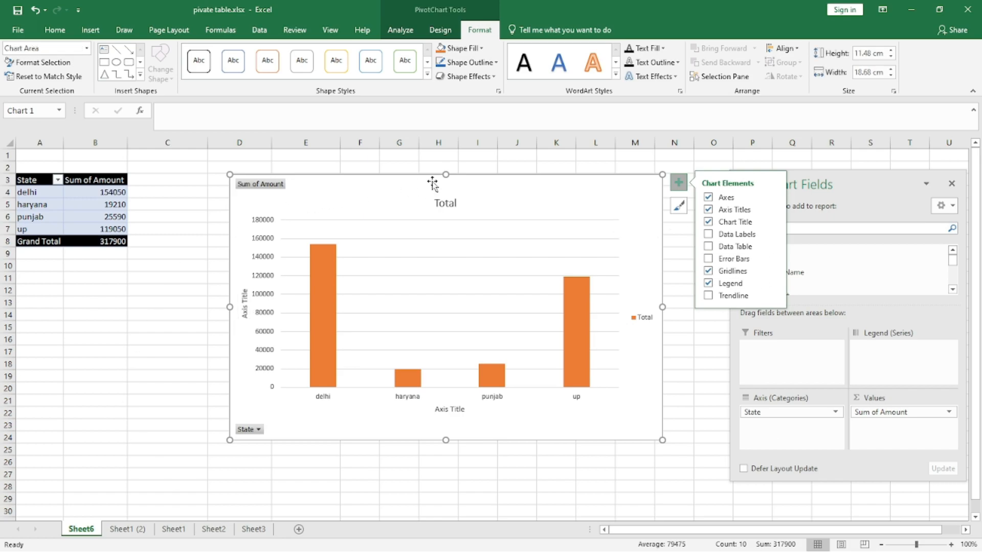
# - Cut the column chart from the sheet
pyautogui.rightClick(500, 188)
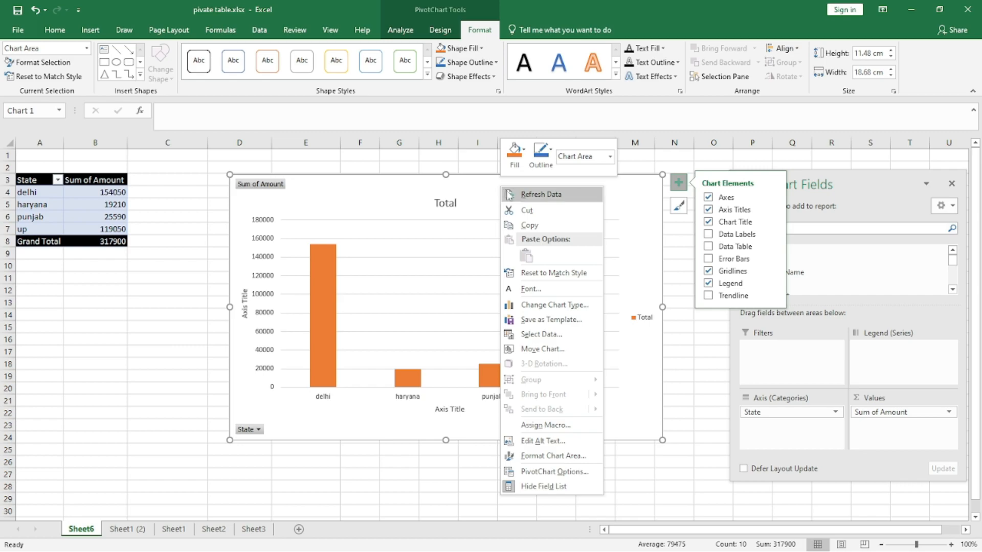
pyautogui.click(522, 211)
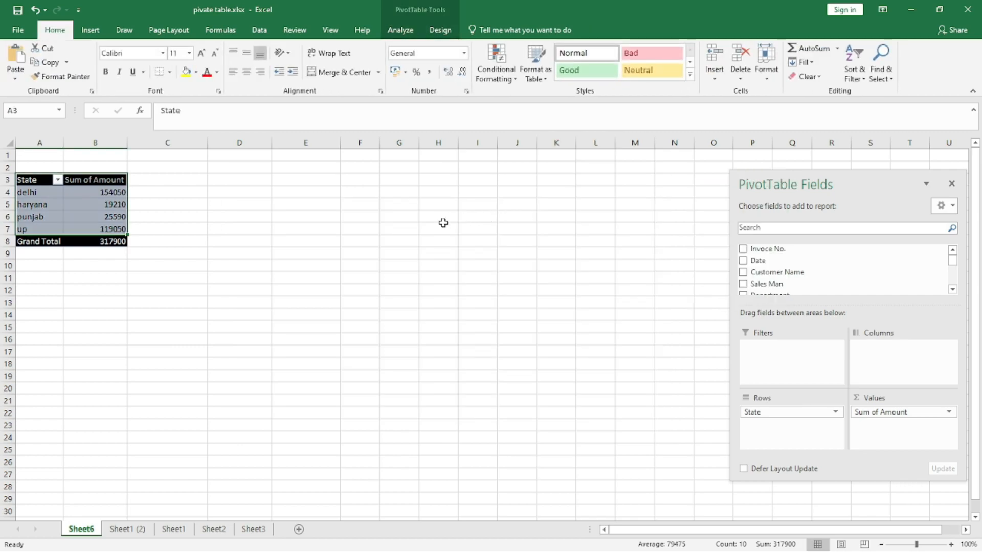
# - Select the pivot table and insert a Pie PivotChart from it
pyautogui.click(240, 241)
pyautogui.click(109, 204)
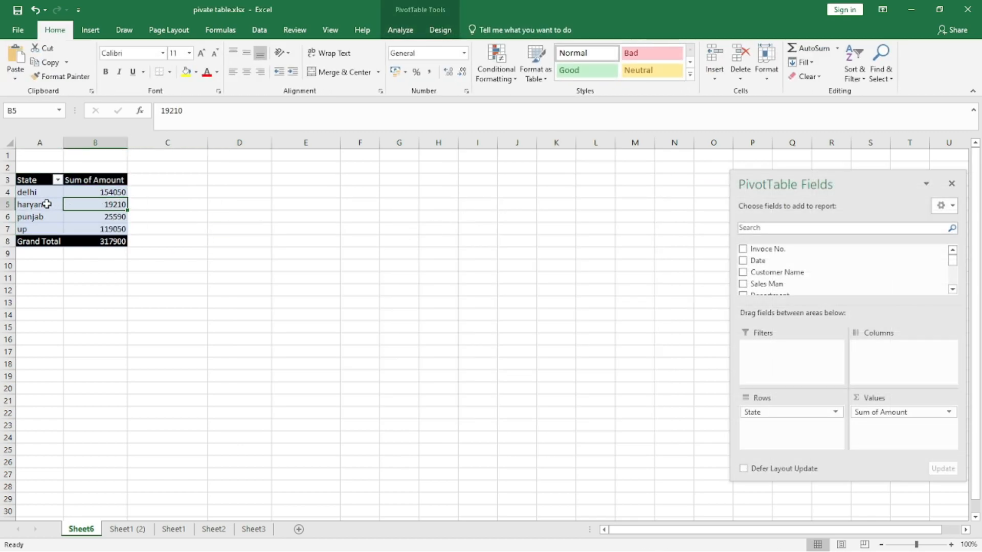
pyautogui.click(401, 31)
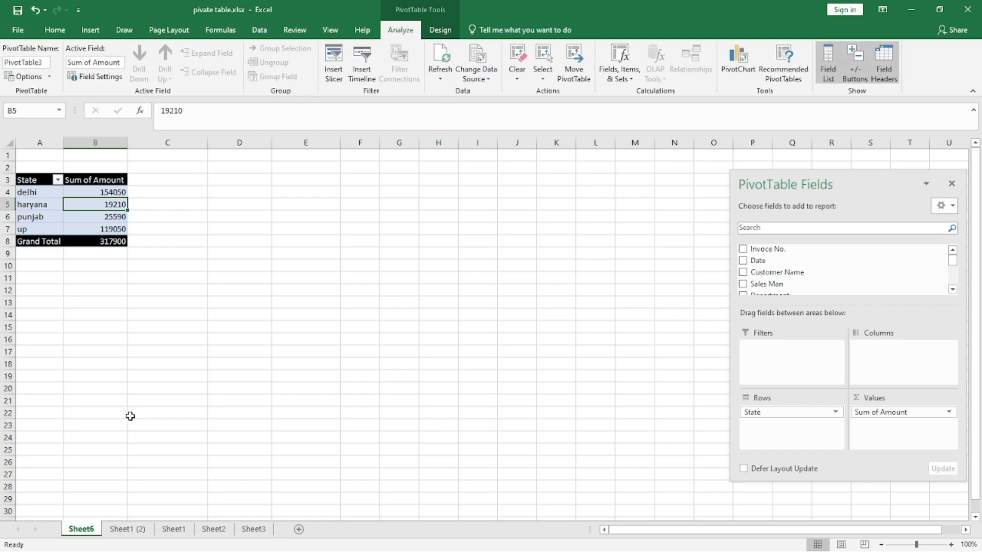
pyautogui.click(729, 71)
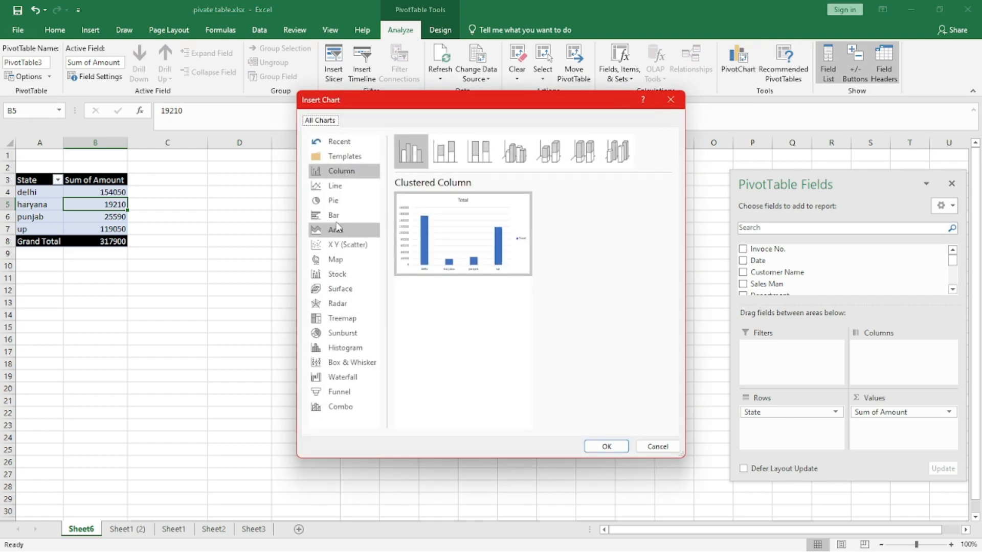
pyautogui.click(341, 201)
pyautogui.moveTo(419, 263)
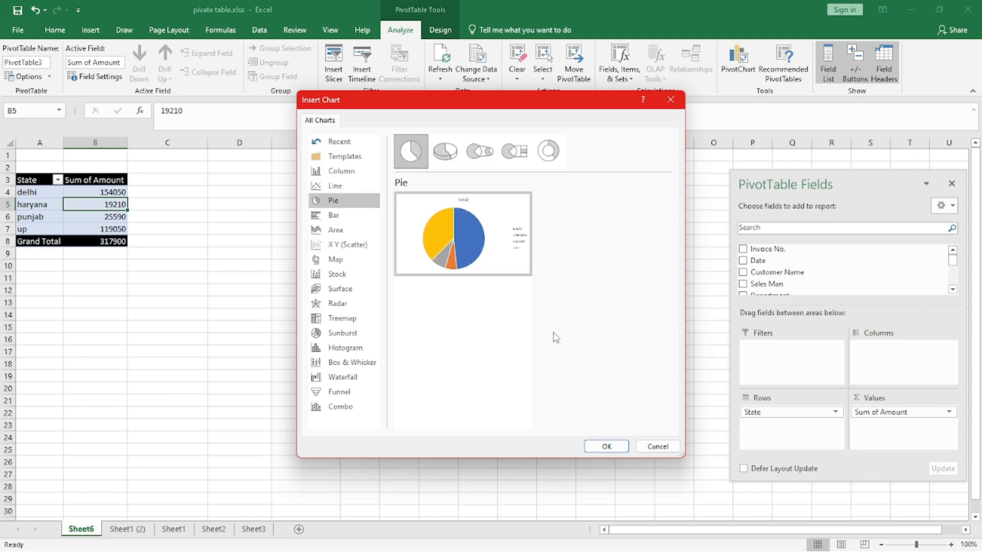
pyautogui.click(606, 446)
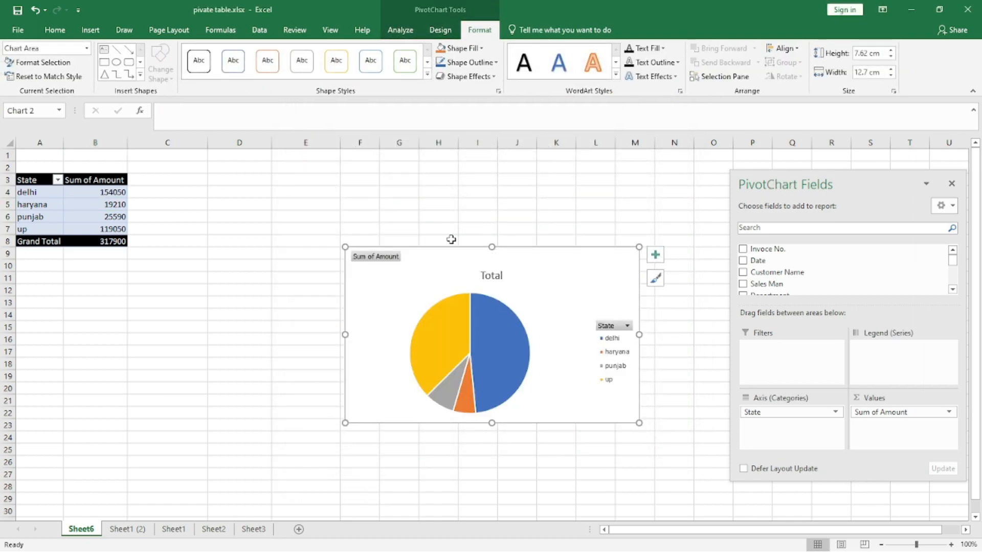
# - Move the pie chart next to the pivot table and enlarge it
pyautogui.moveTo(449, 250); pyautogui.dragTo(329, 153)
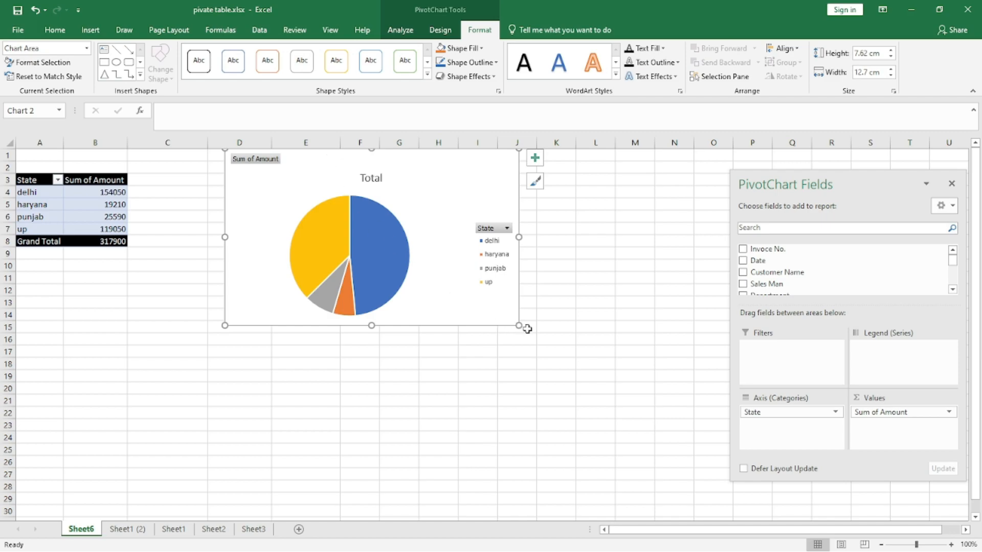
pyautogui.moveTo(519, 325); pyautogui.dragTo(614, 421)
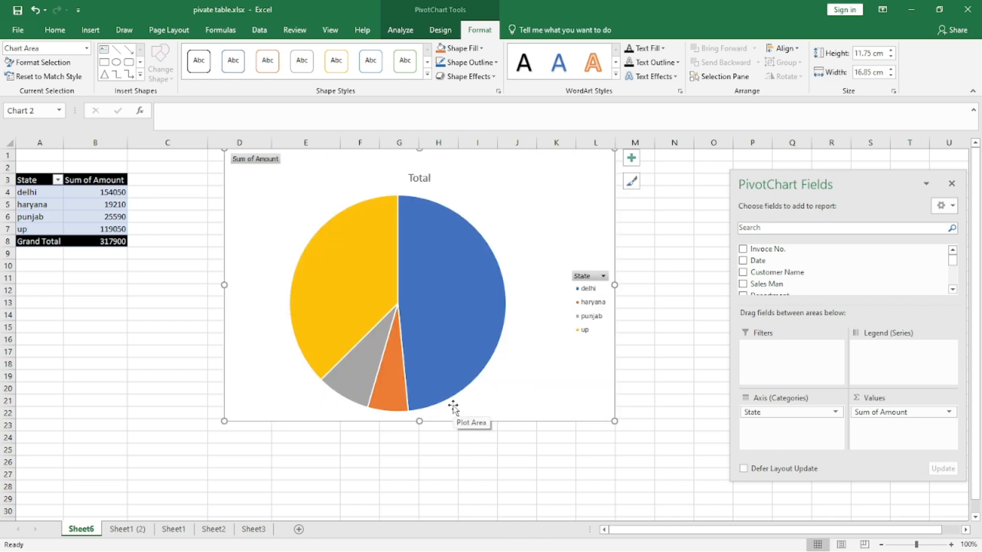
pyautogui.click(604, 276)
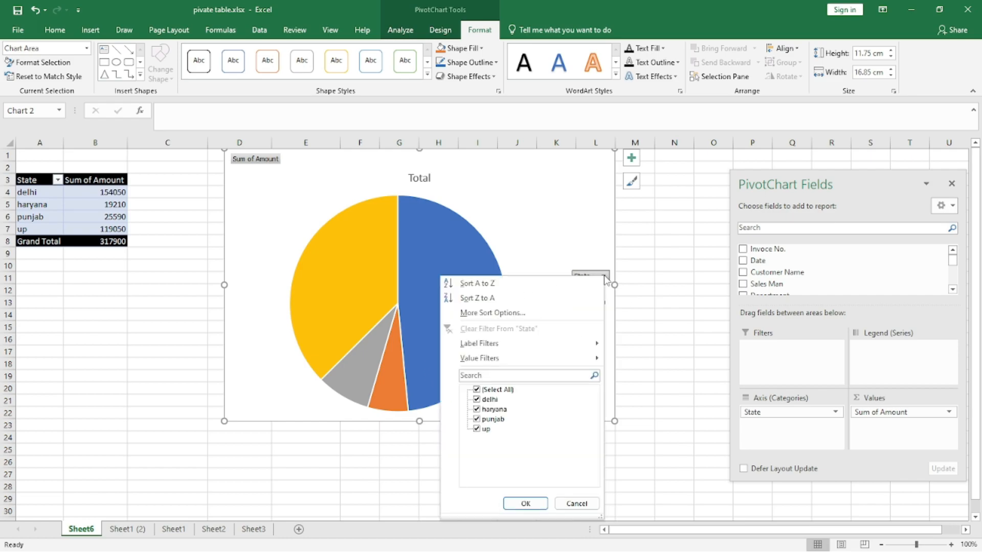
pyautogui.click(604, 277)
# - Apply chart Style 3 to the pie chart and enlarge the chart further
pyautogui.click(631, 182)
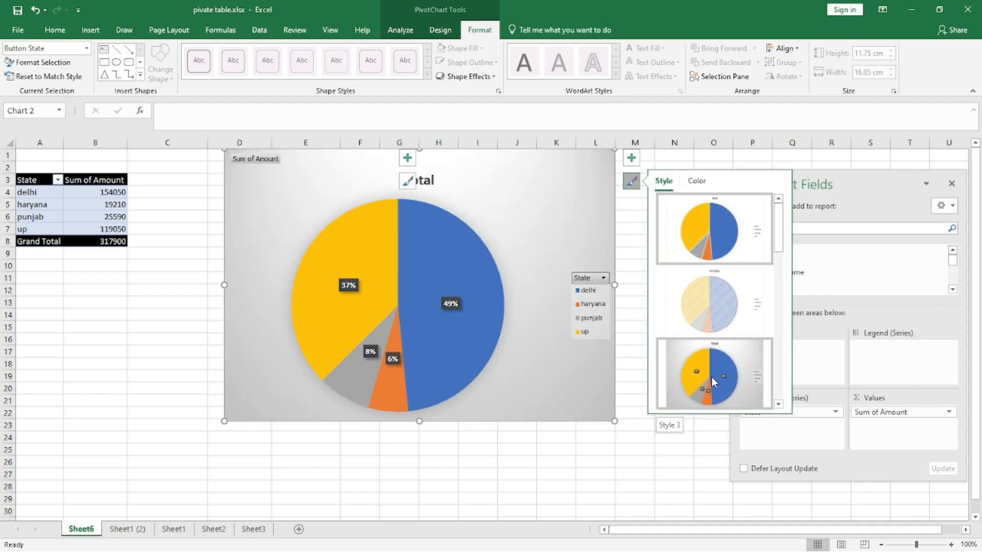
pyautogui.click(710, 377)
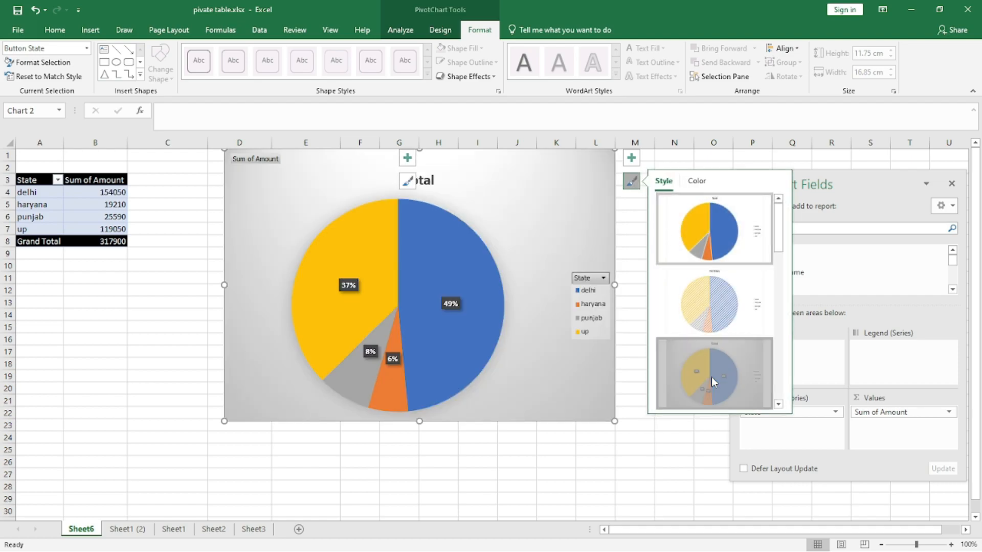
pyautogui.moveTo(614, 420); pyautogui.dragTo(663, 467)
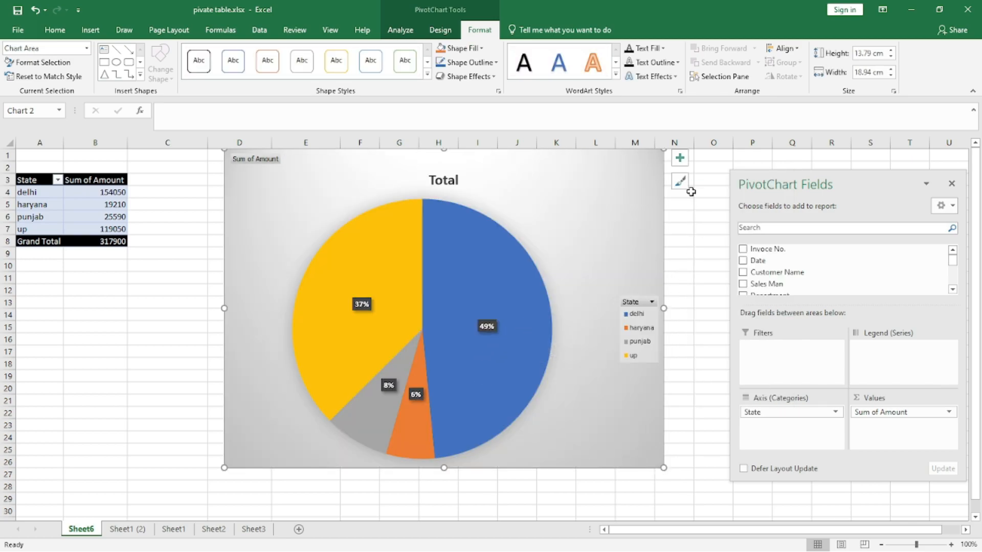
# - Change the pie chart's style from the chart style gallery
pyautogui.click(679, 181)
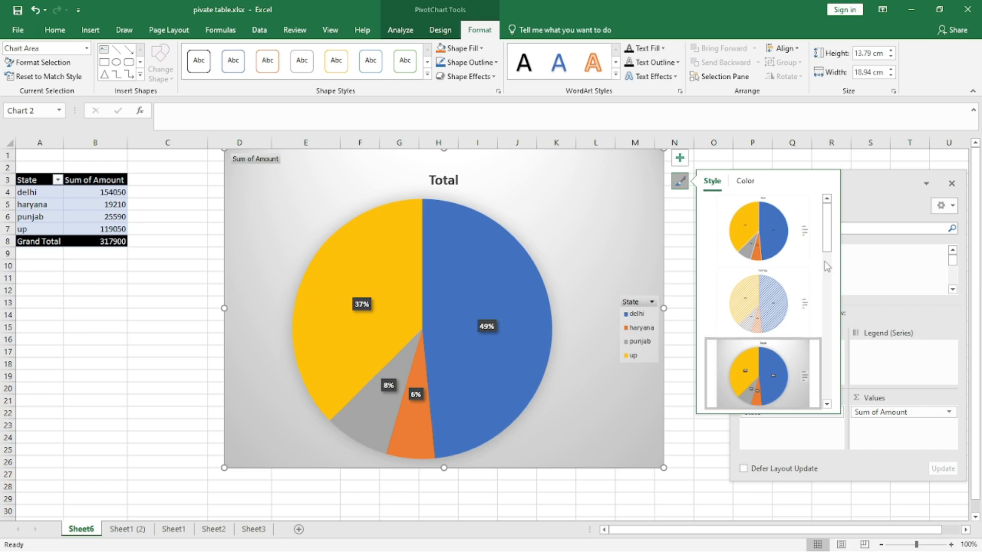
pyautogui.moveTo(828, 230); pyautogui.dragTo(839, 381)
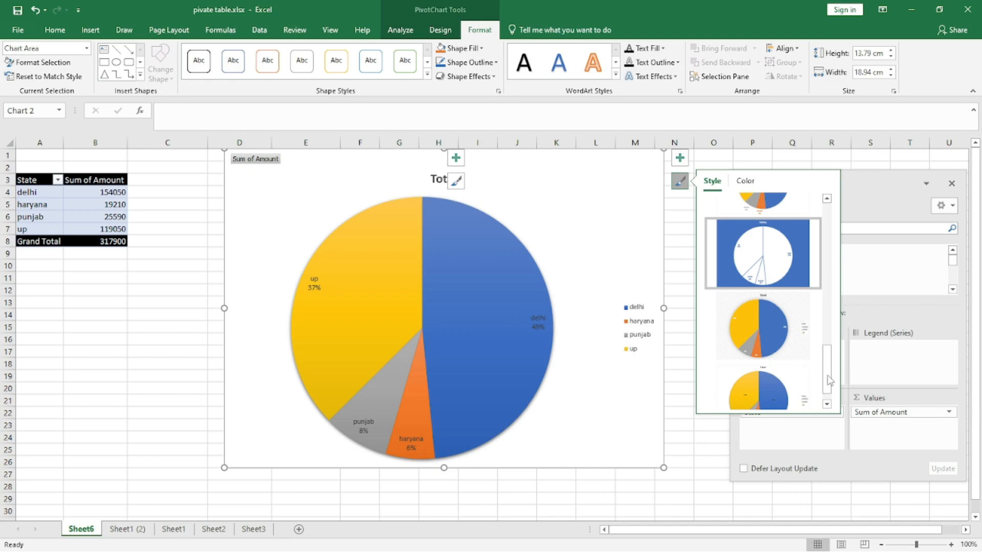
pyautogui.moveTo(826, 365); pyautogui.dragTo(824, 227)
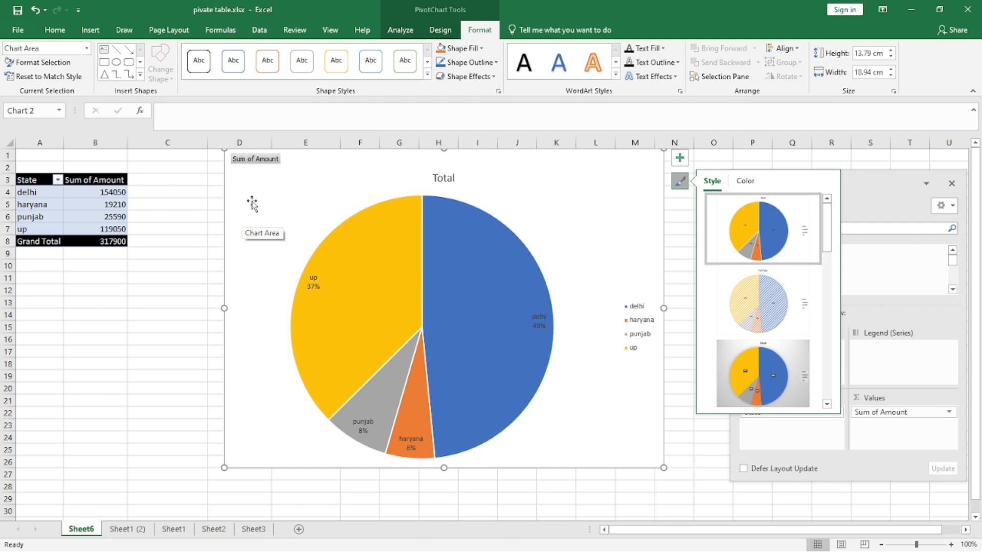
pyautogui.click(401, 30)
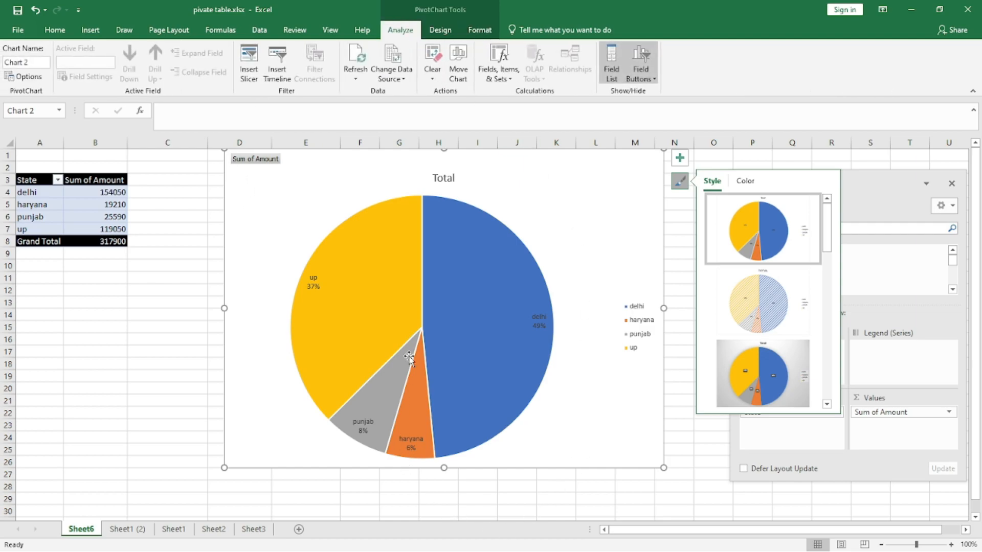
pyautogui.click(633, 82)
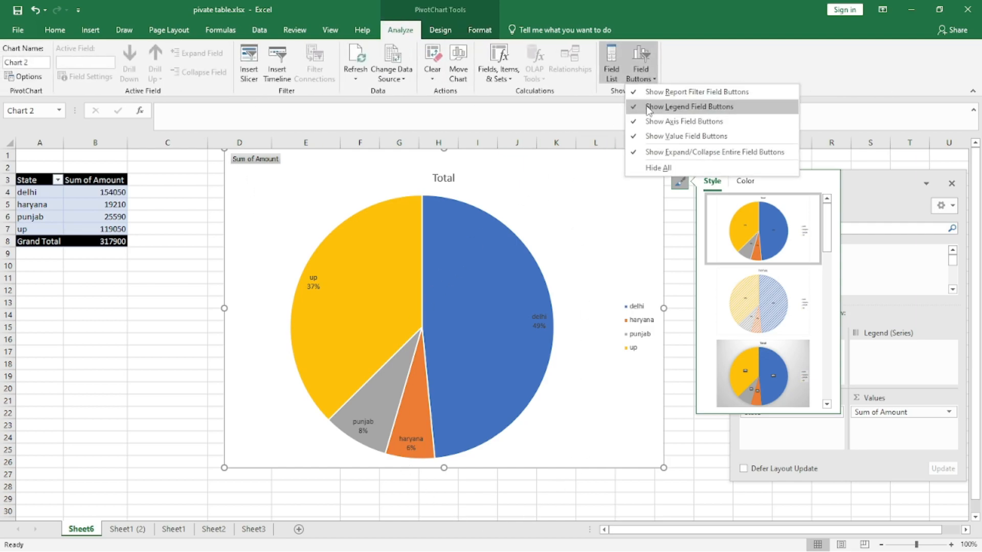
pyautogui.click(142, 305)
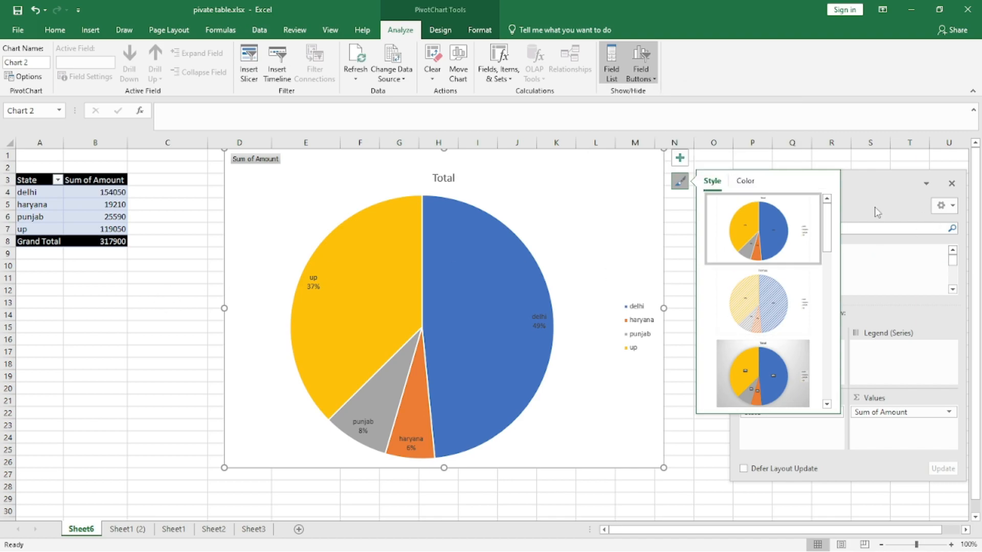
# - Delete the pie chart from the sheet
pyautogui.rightClick(295, 199)
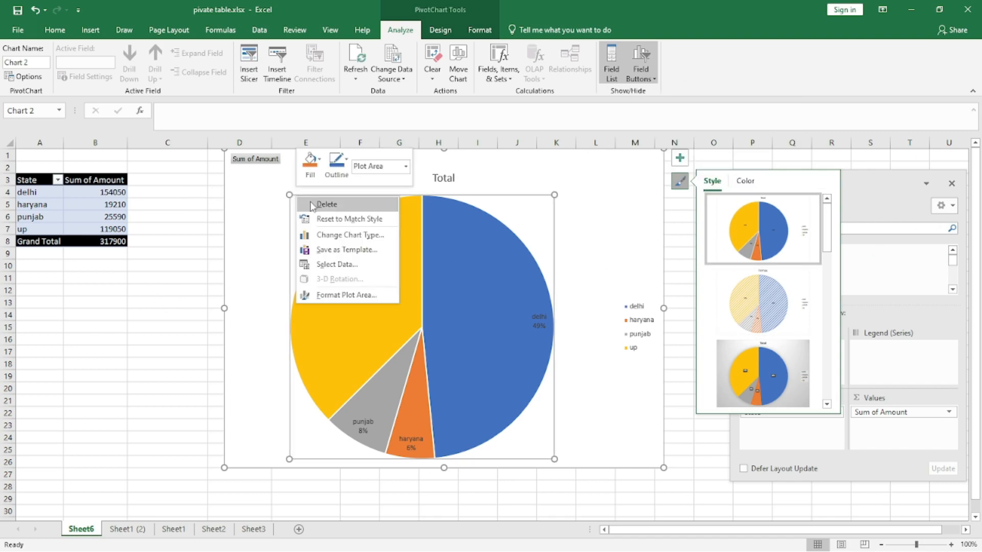
pyautogui.click(304, 204)
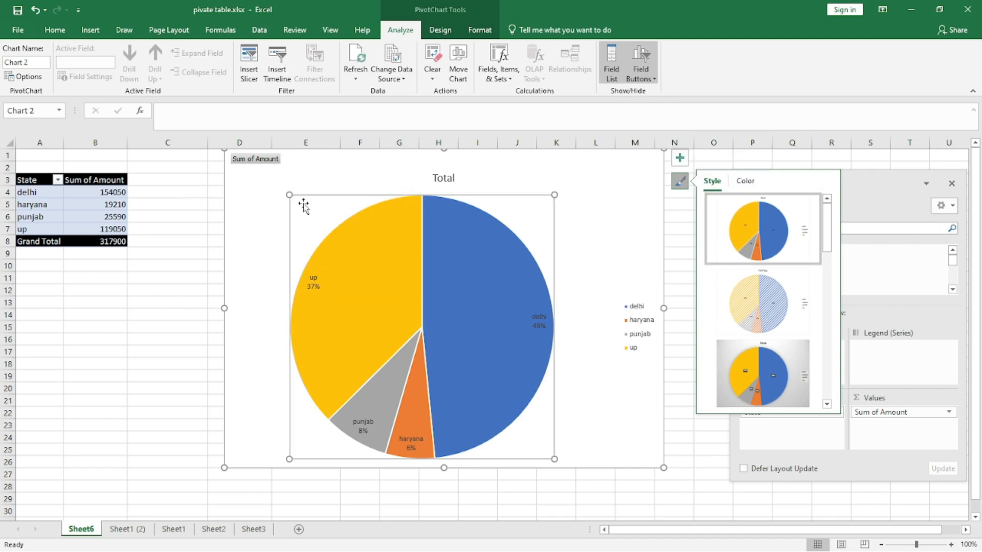
pyautogui.rightClick(410, 159)
pyautogui.click(435, 182)
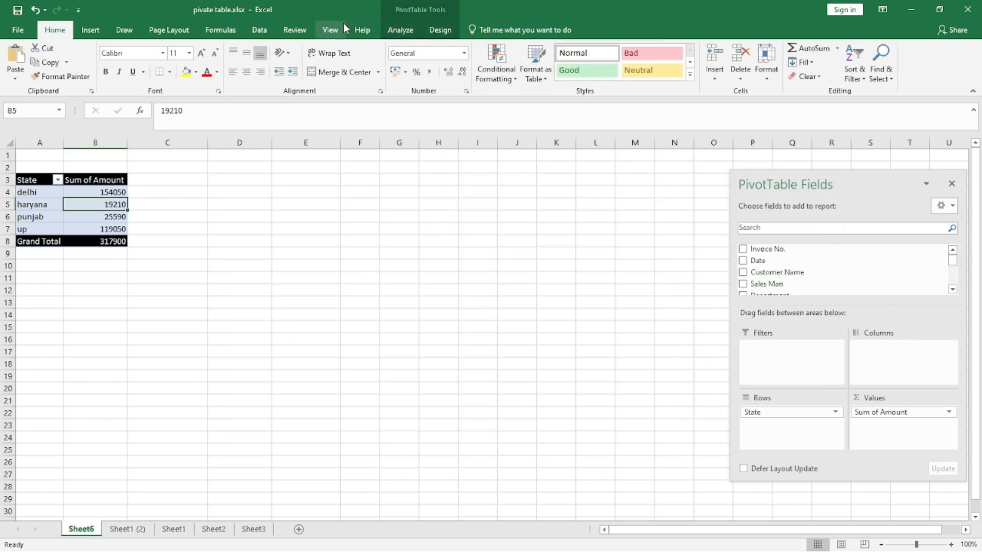
# - Clear all fields from the pivot table
pyautogui.click(400, 29)
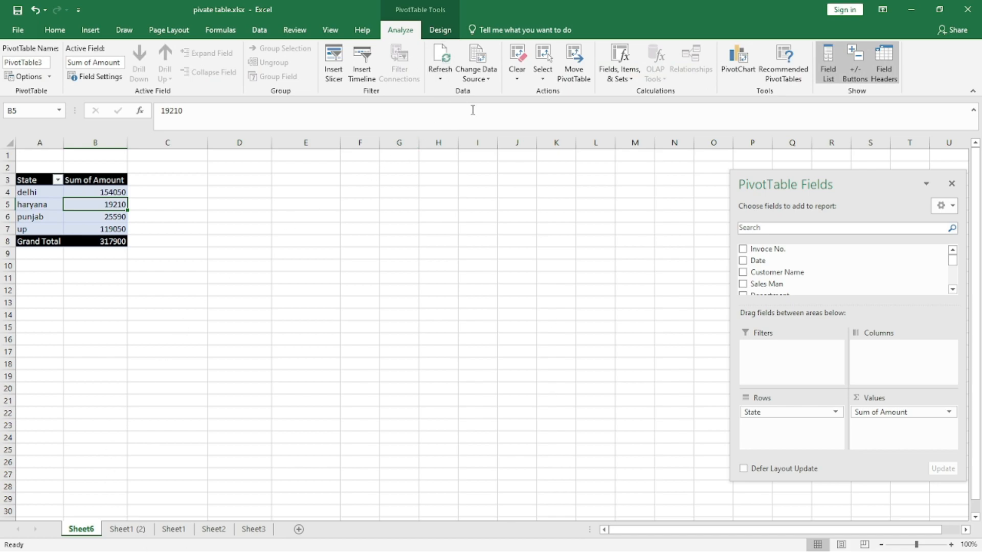
pyautogui.click(532, 102)
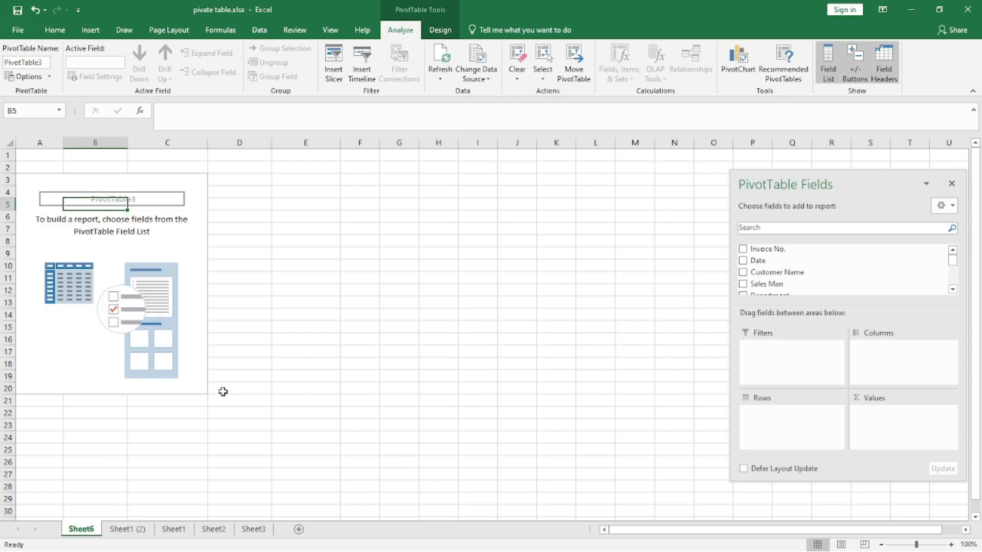
# - Add the Sales Man field to the pivot table's rows
pyautogui.moveTo(773, 184); pyautogui.dragTo(609, 152)
pyautogui.moveTo(791, 440); pyautogui.dragTo(896, 491)
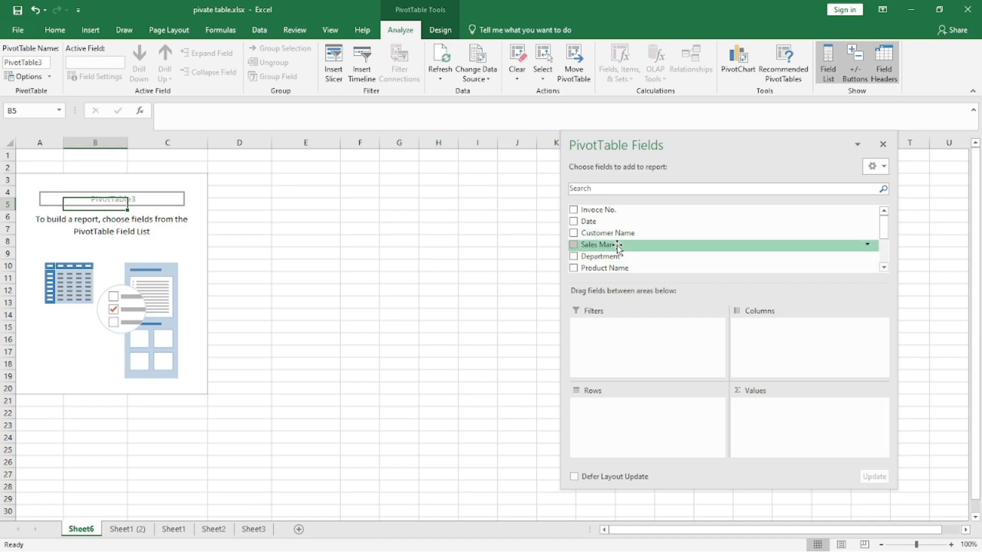
pyautogui.moveTo(611, 245); pyautogui.dragTo(620, 421)
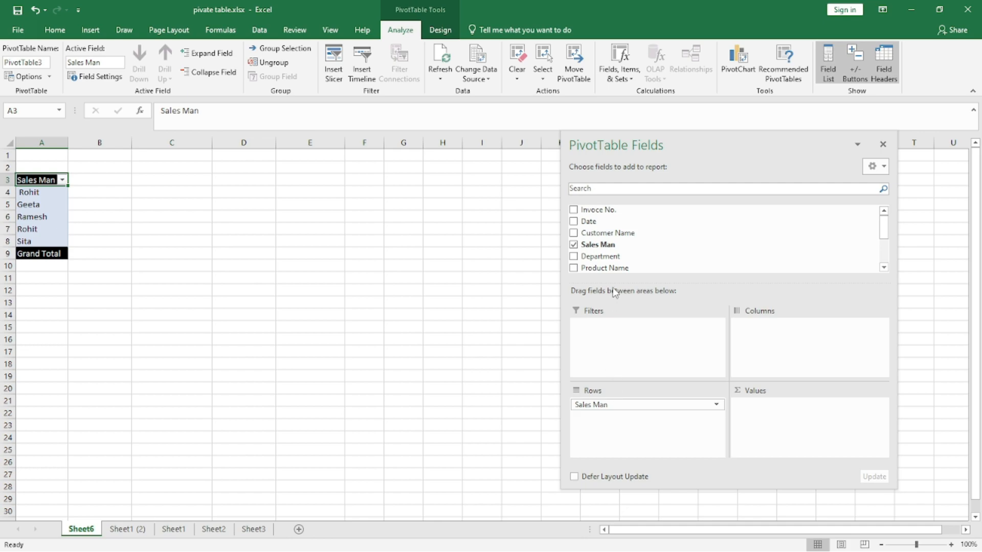
# - Add the Quantity field to the pivot table's values
pyautogui.scroll(-2, 633, 247)
pyautogui.scroll(1, 633, 246)
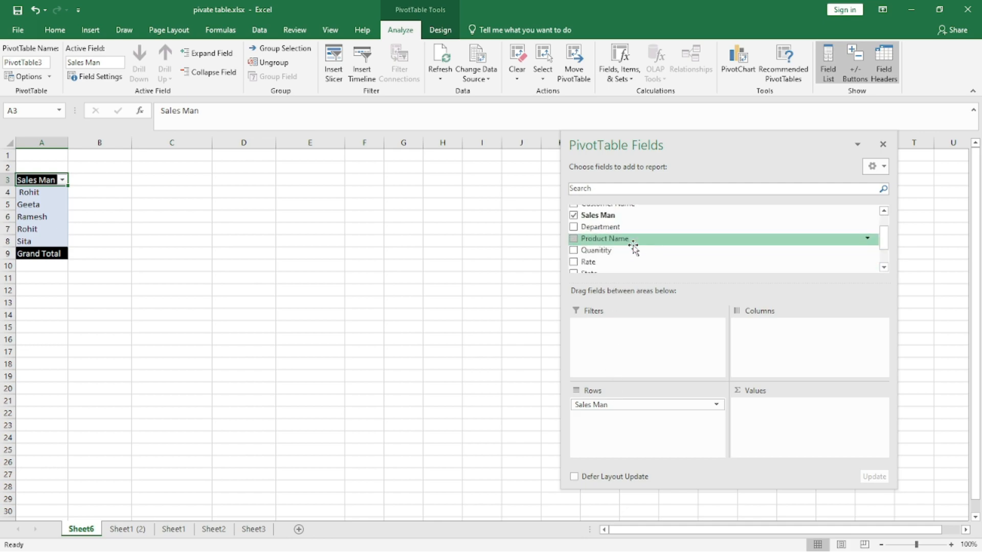
pyautogui.scroll(-1, 643, 262)
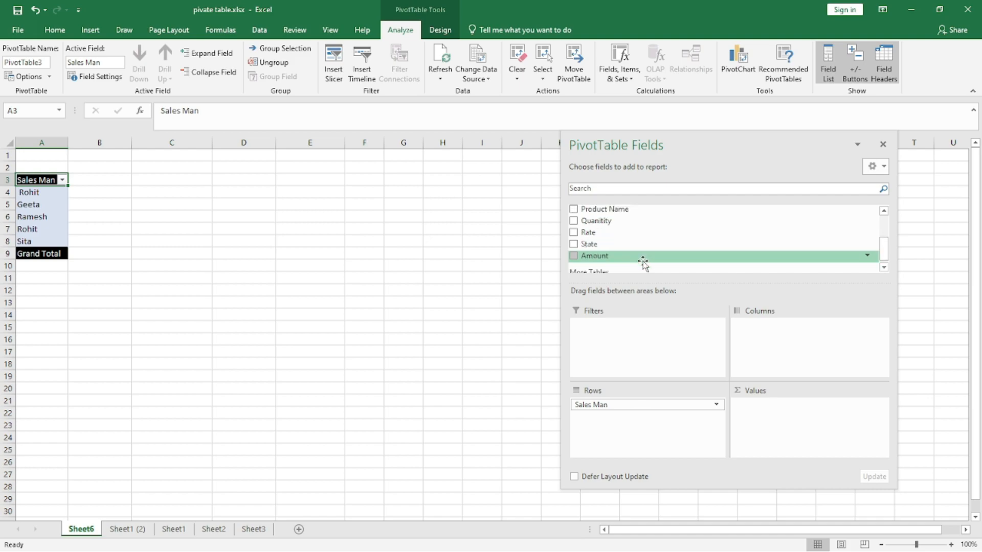
pyautogui.moveTo(602, 215); pyautogui.dragTo(752, 409)
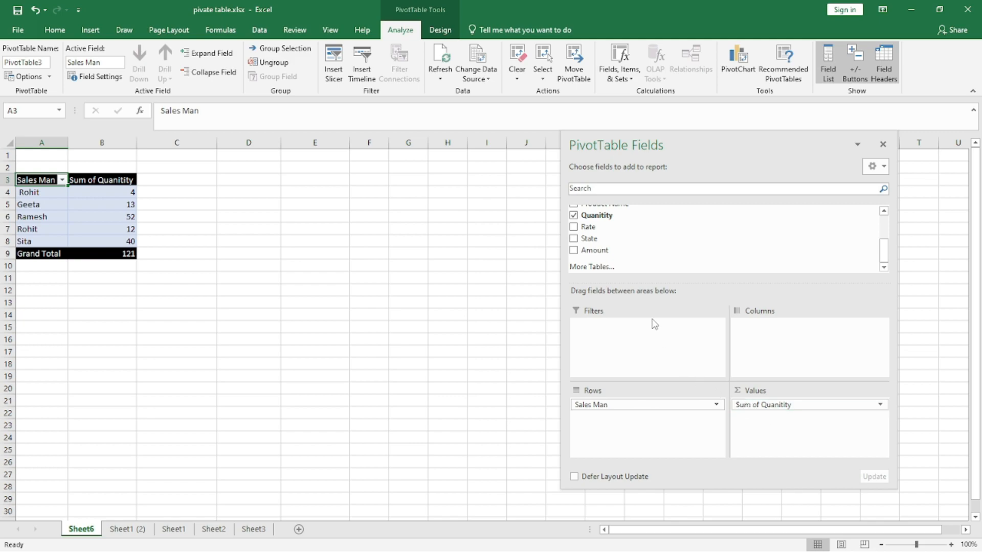
# - Add Amount to the pivot table's values and remove Sum of Quantity
pyautogui.moveTo(613, 251); pyautogui.dragTo(780, 425)
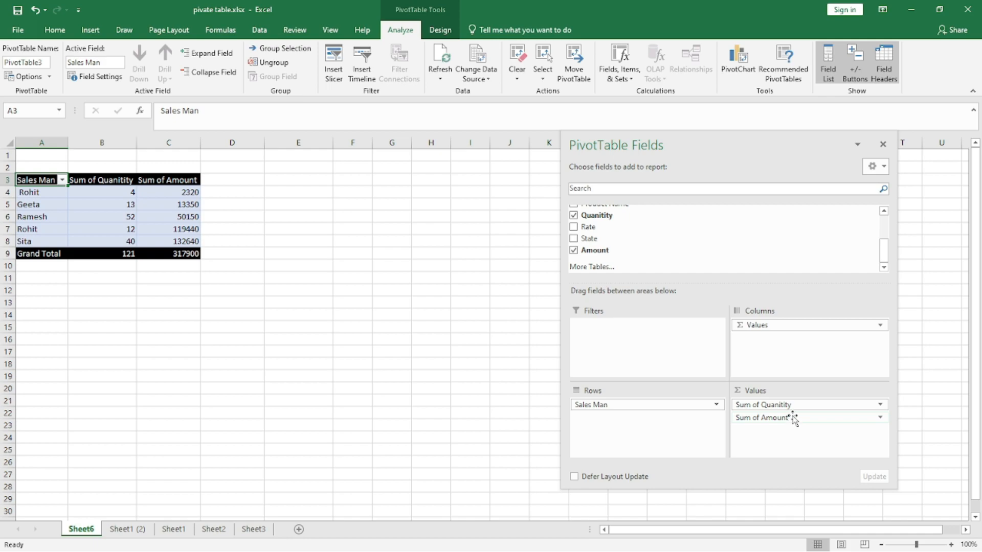
pyautogui.moveTo(792, 404); pyautogui.dragTo(690, 251)
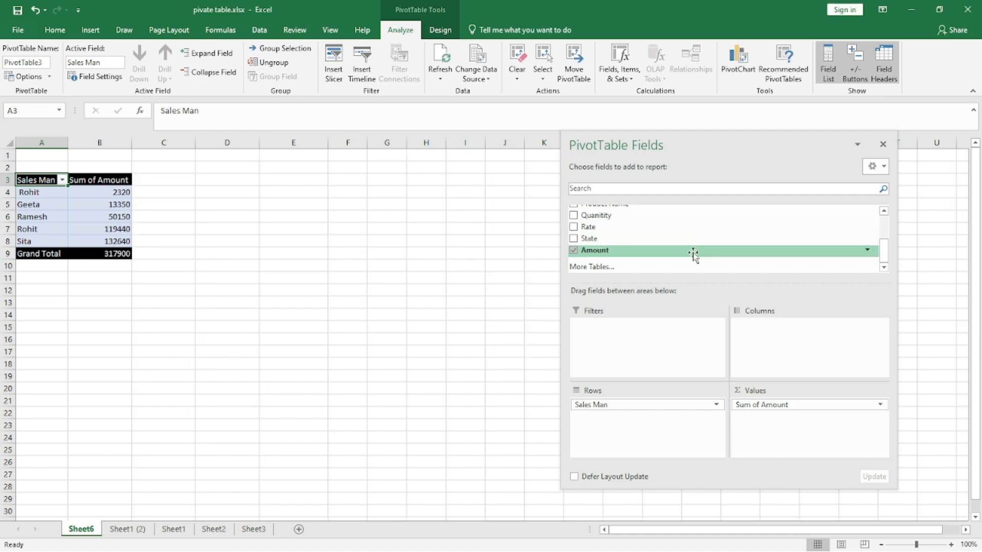
# - Select the Sales Man pivot table and insert a Clustered Column PivotChart from it
pyautogui.click(226, 252)
pyautogui.moveTo(37, 180); pyautogui.dragTo(110, 252)
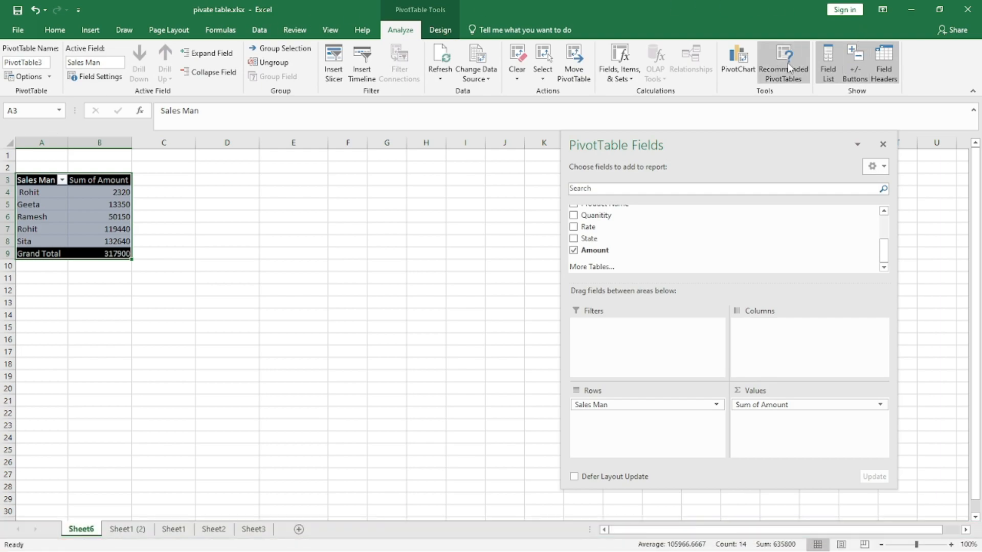
pyautogui.click(737, 61)
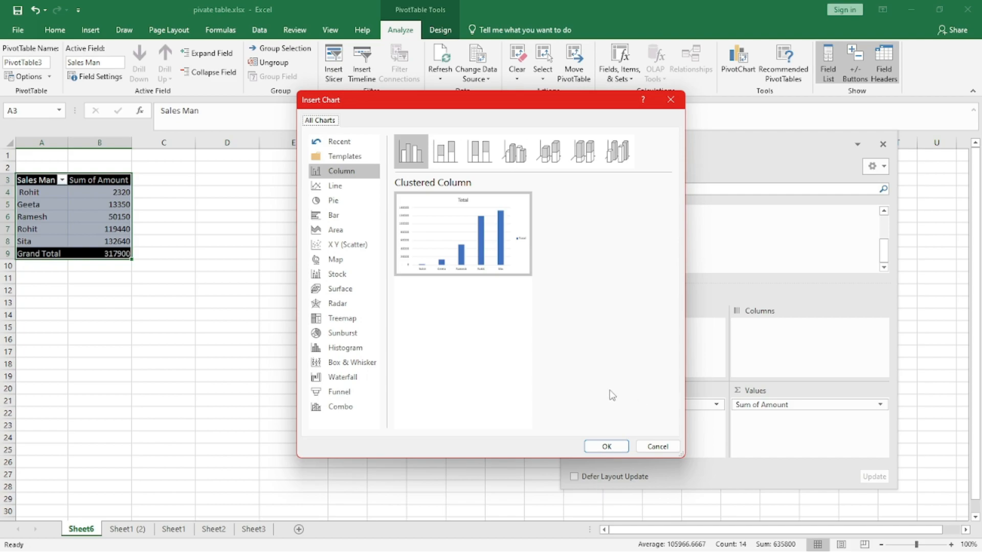
pyautogui.moveTo(416, 262)
pyautogui.click(339, 202)
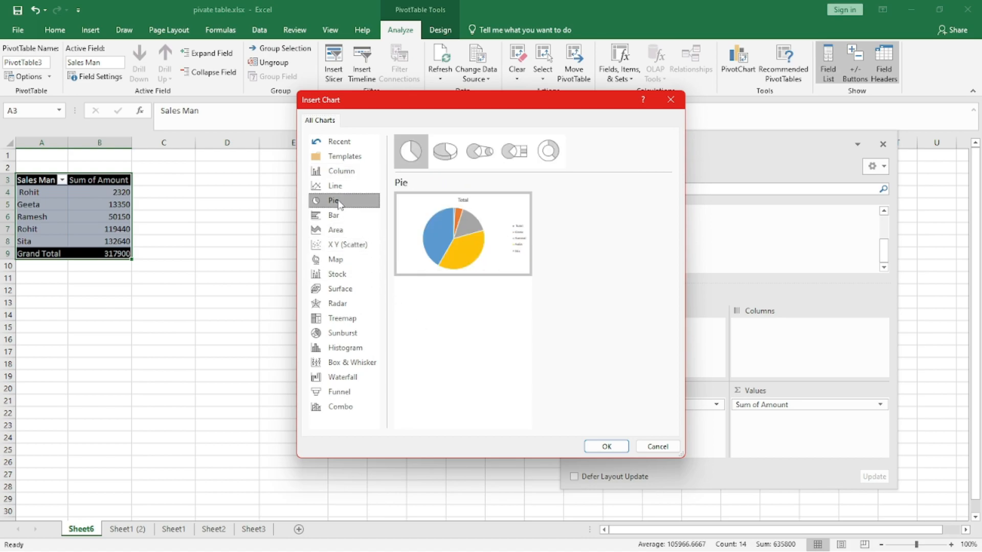
pyautogui.click(351, 185)
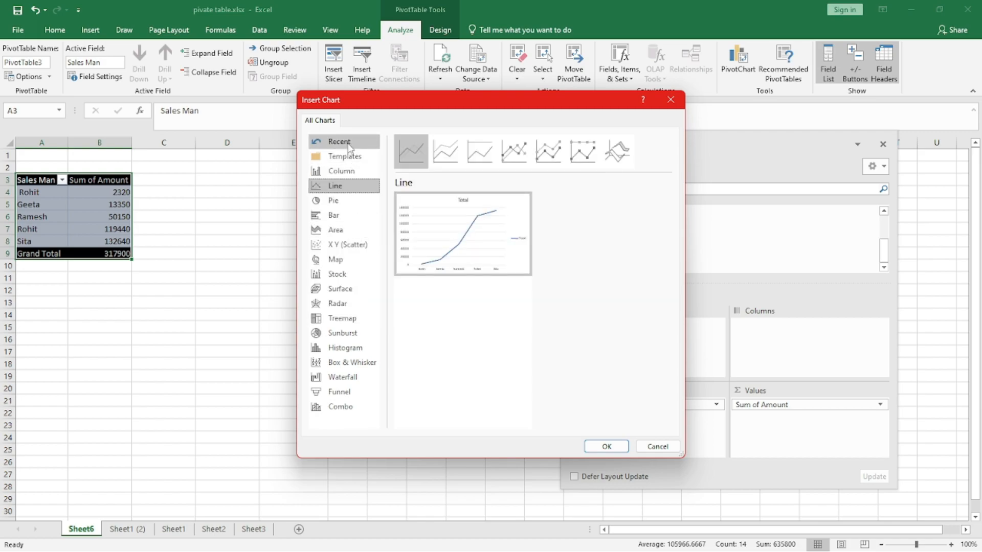
pyautogui.click(343, 171)
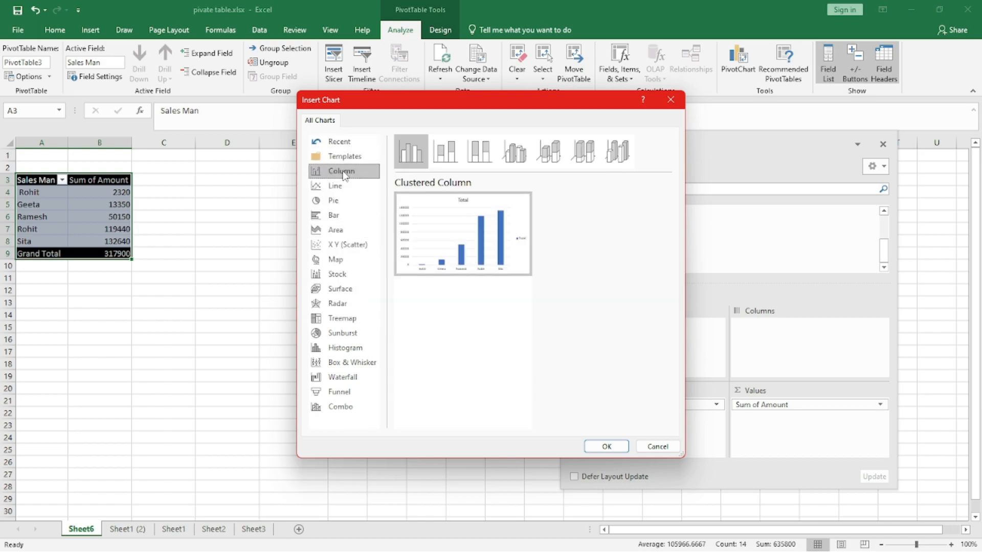
pyautogui.click(613, 446)
# - Move the column chart next to the pivot table and resize it
pyautogui.moveTo(434, 271); pyautogui.dragTo(296, 187)
pyautogui.moveTo(503, 337); pyautogui.dragTo(603, 472)
pyautogui.moveTo(370, 177); pyautogui.dragTo(335, 163)
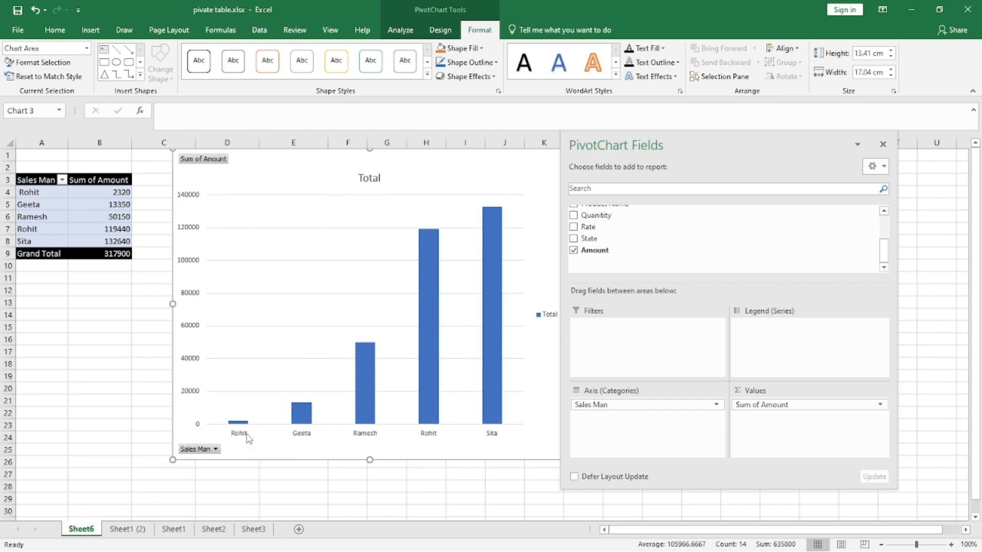
pyautogui.moveTo(808, 146); pyautogui.dragTo(930, 145)
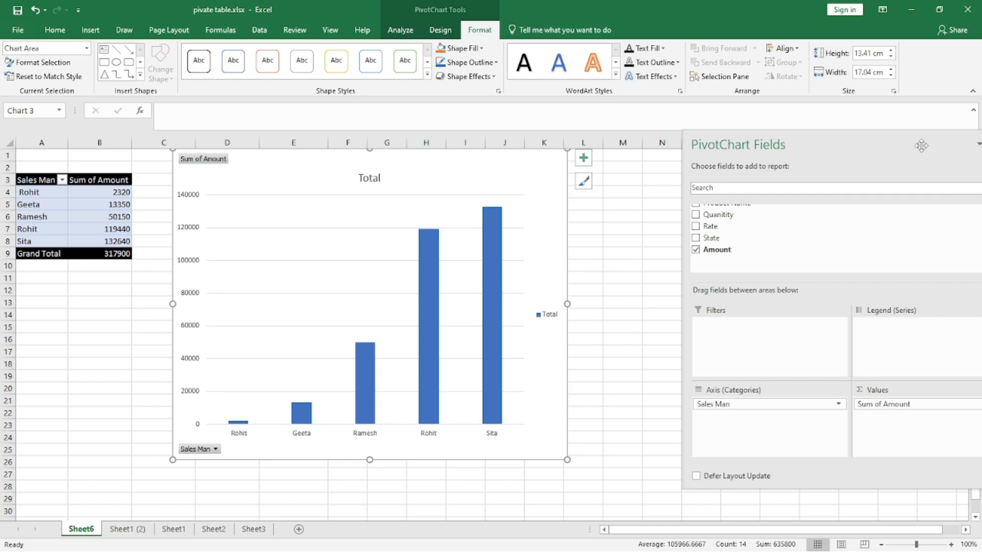
# - Apply chart Style 2 to the column chart and enlarge it to about 15.8 by 25.59 cm
pyautogui.click(583, 182)
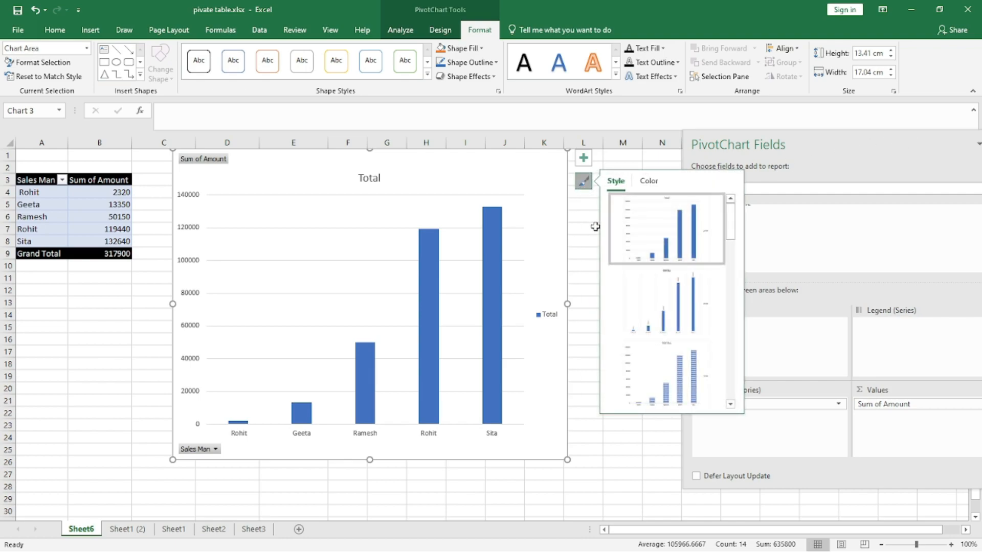
pyautogui.click(651, 315)
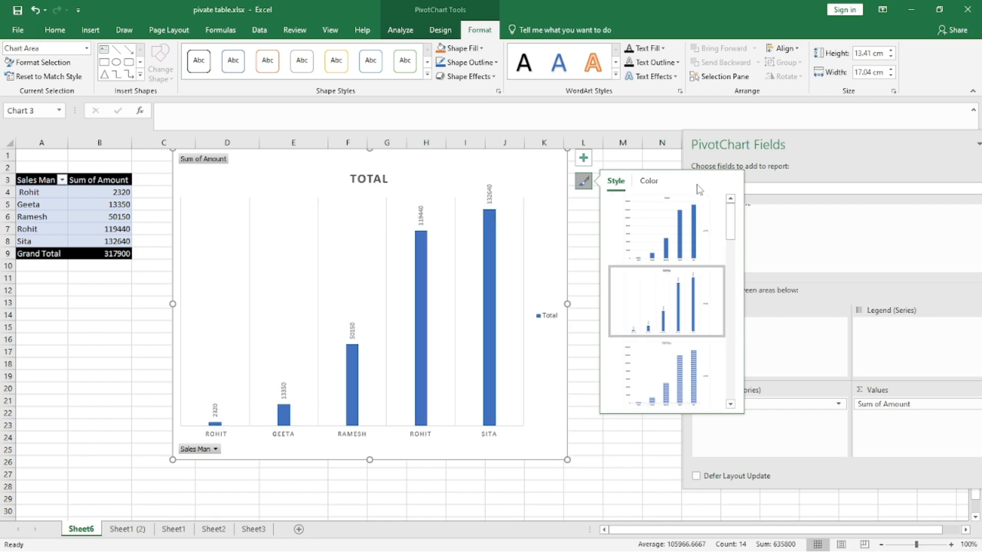
pyautogui.click(523, 372)
pyautogui.moveTo(567, 459); pyautogui.dragTo(765, 515)
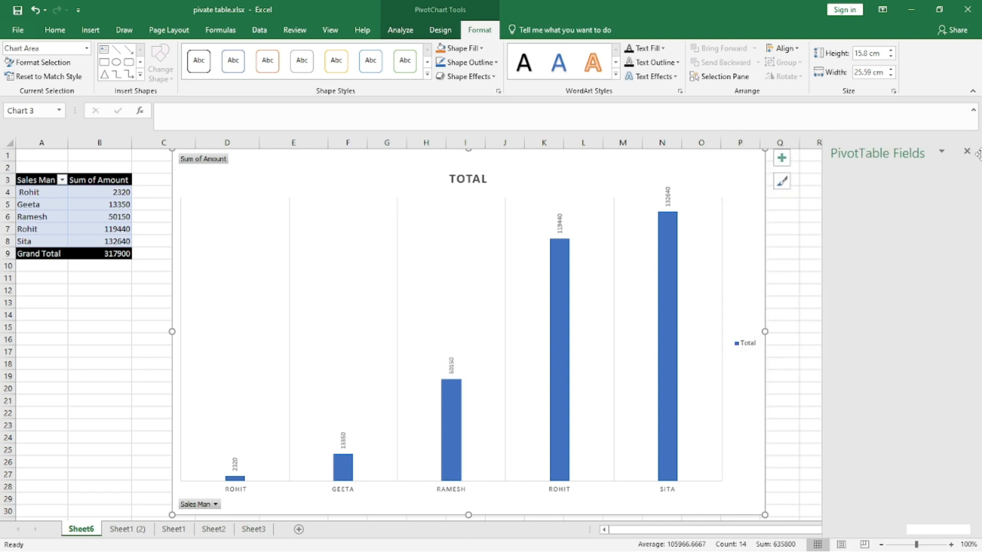
# - Filter the chart's Sales Man field to show only Geeta and Ramesh
pyautogui.click(215, 505)
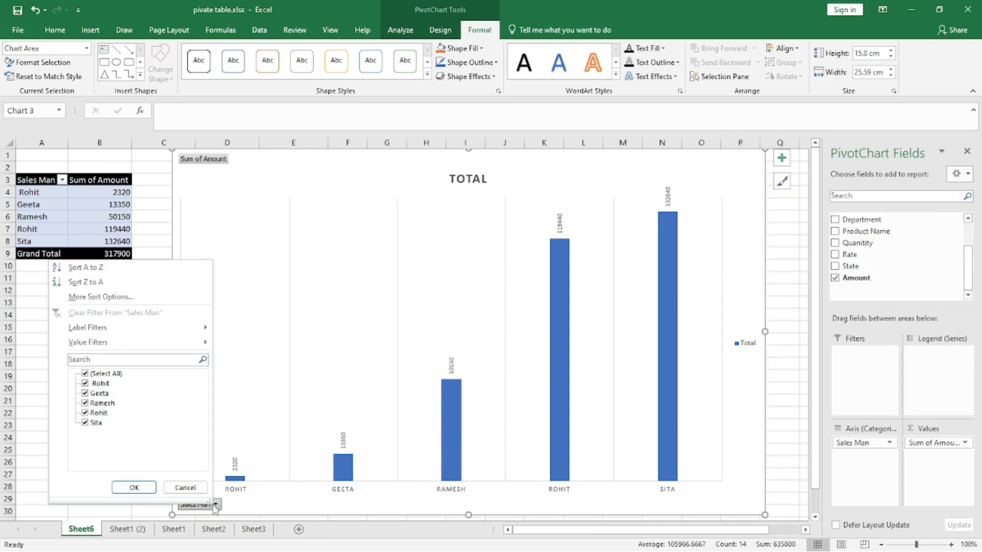
pyautogui.click(91, 389)
pyautogui.click(92, 393)
pyautogui.click(91, 403)
pyautogui.click(86, 423)
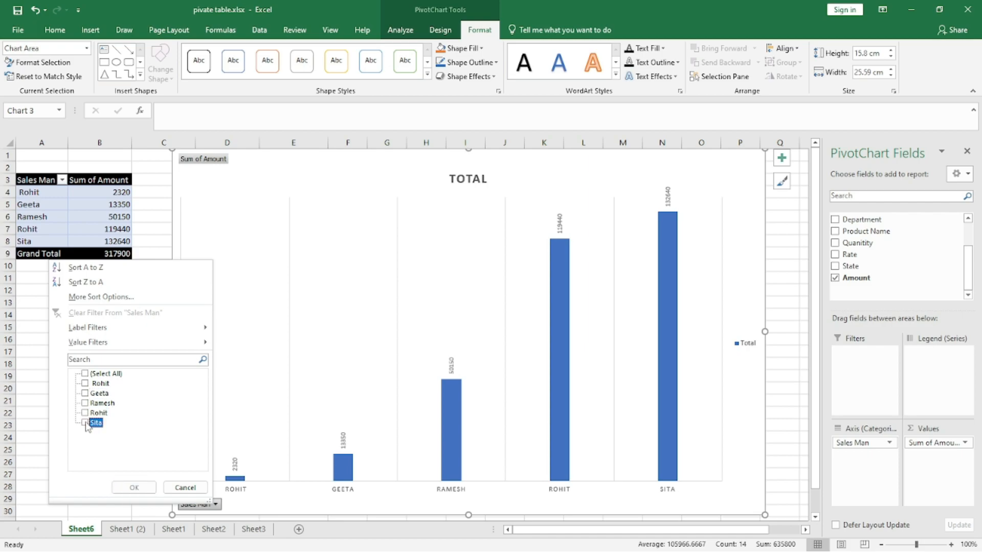
pyautogui.click(87, 394)
pyautogui.click(86, 403)
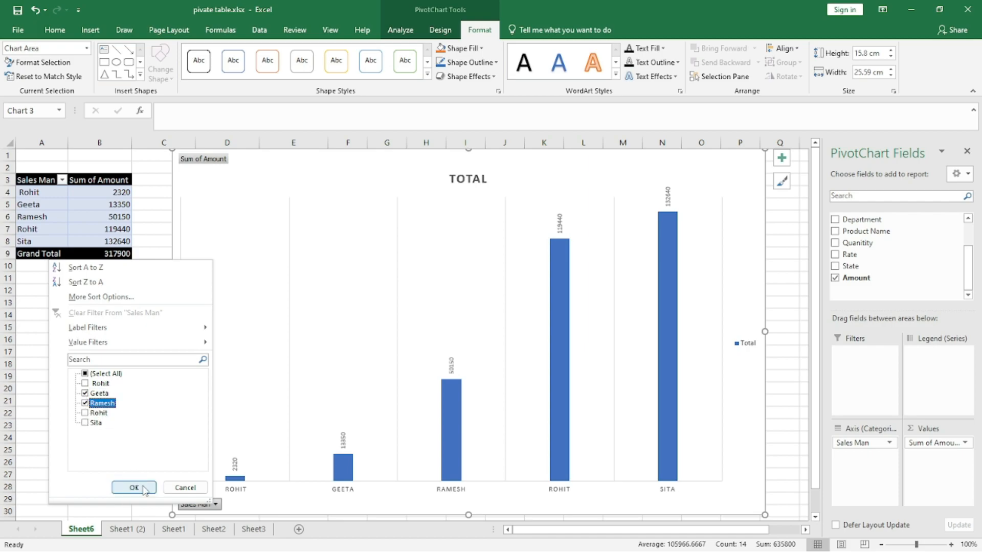
pyautogui.click(134, 487)
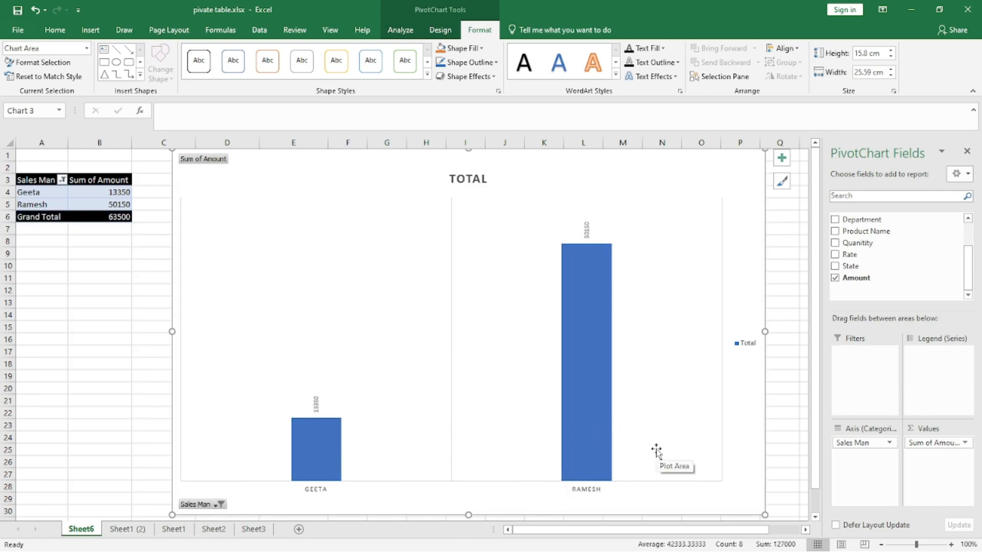
# - Add the first Rohit to the chart's Sales Man filter
pyautogui.click(220, 504)
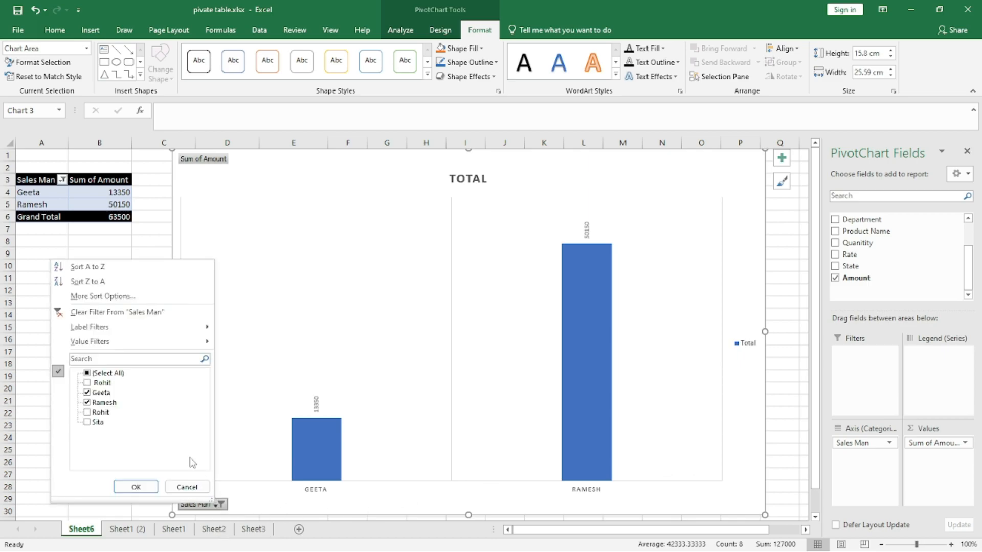
pyautogui.click(92, 384)
pyautogui.click(136, 487)
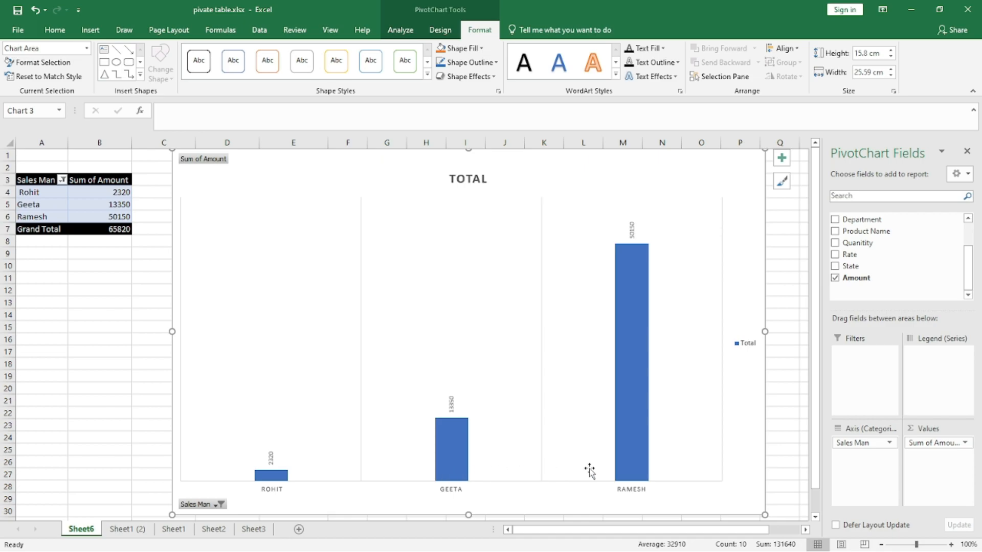
# - Clear the Sales Man filter so all salesmen are shown in the chart
pyautogui.click(219, 505)
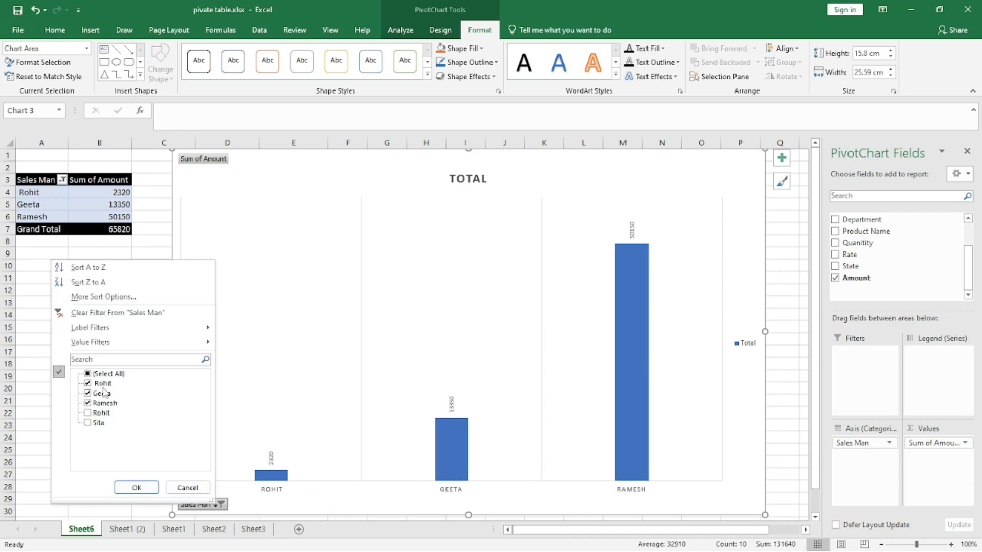
pyautogui.click(91, 424)
pyautogui.click(136, 487)
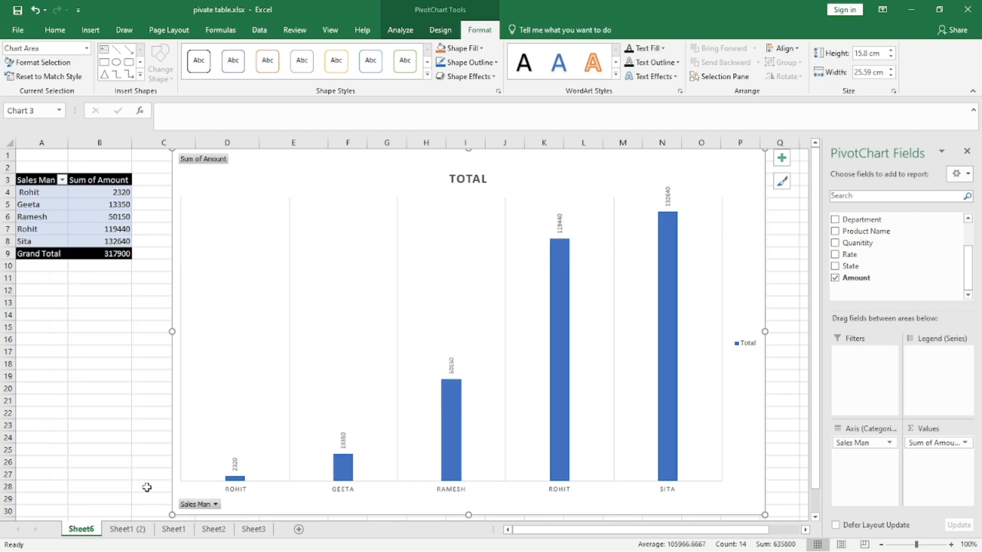
# - Filter the chart's Sales Man field to show only Ramesh and the second Rohit
pyautogui.click(215, 504)
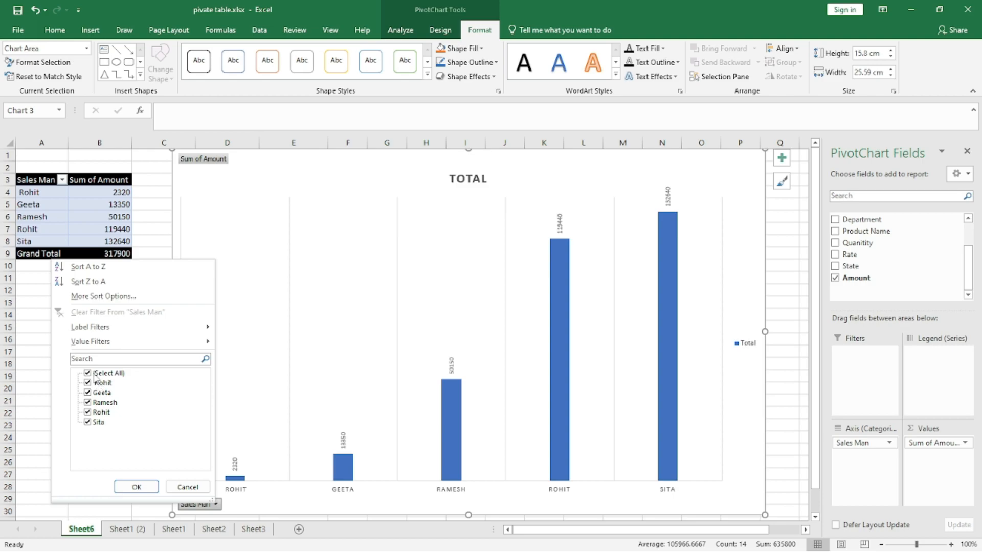
pyautogui.click(87, 373)
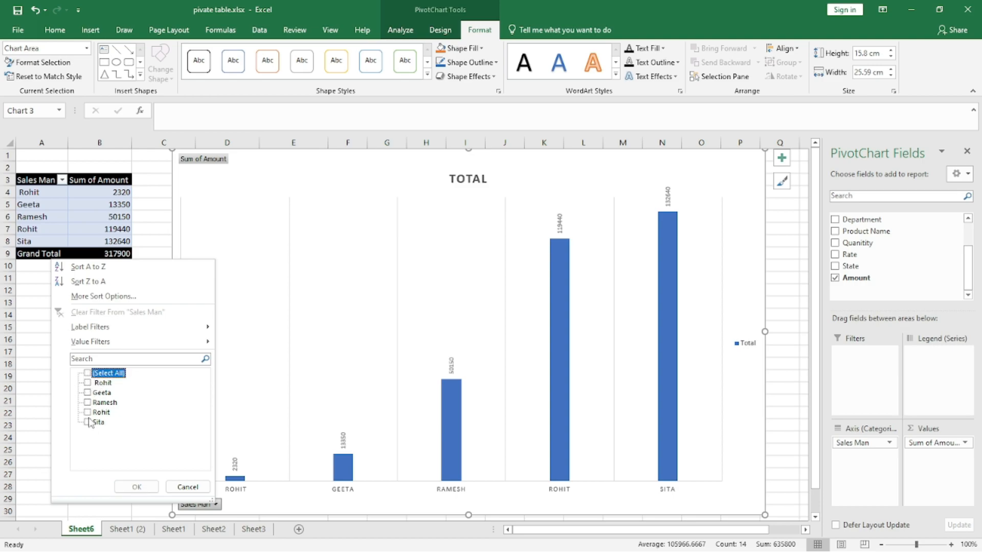
pyautogui.click(87, 393)
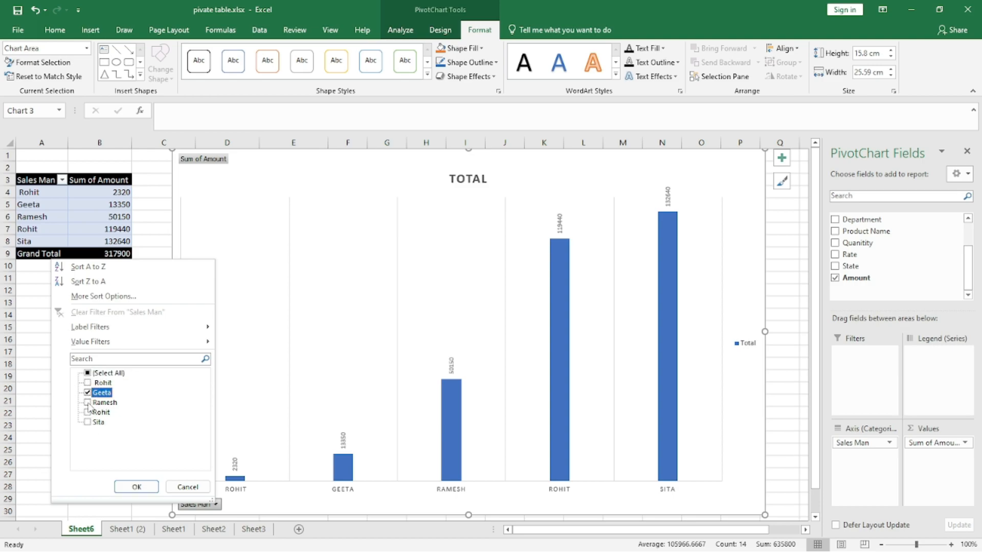
pyautogui.click(87, 392)
pyautogui.click(88, 402)
pyautogui.click(88, 412)
pyautogui.click(136, 488)
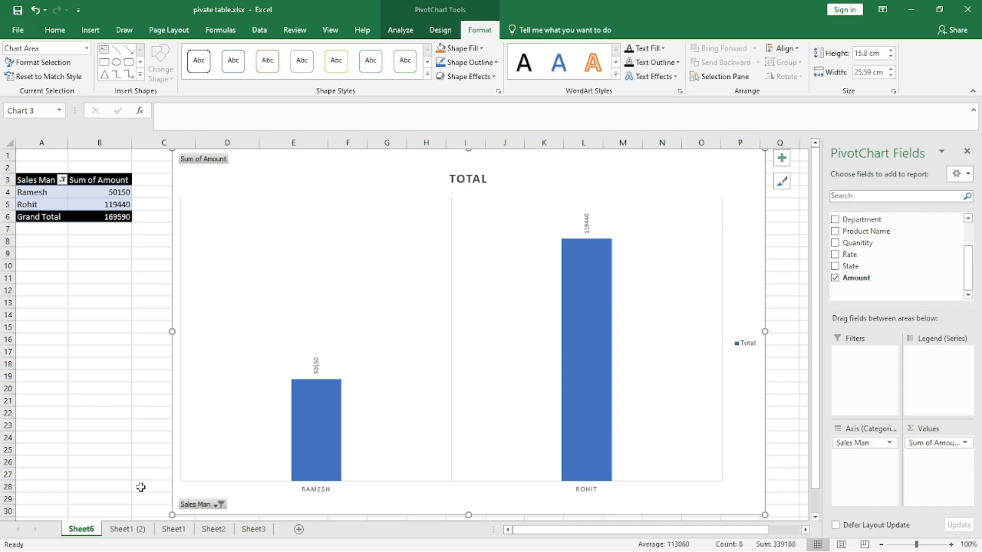
# - Reselect all salesmen in the chart's Sales Man filter
pyautogui.click(215, 504)
pyautogui.click(81, 374)
pyautogui.click(130, 487)
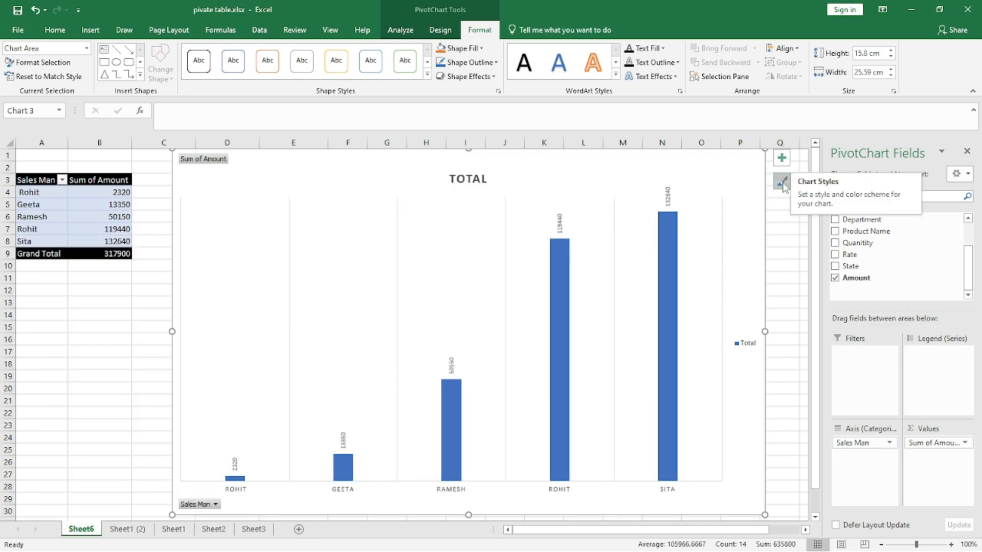
# - Fill the chart area with a solid orange colour
pyautogui.doubleClick(734, 187)
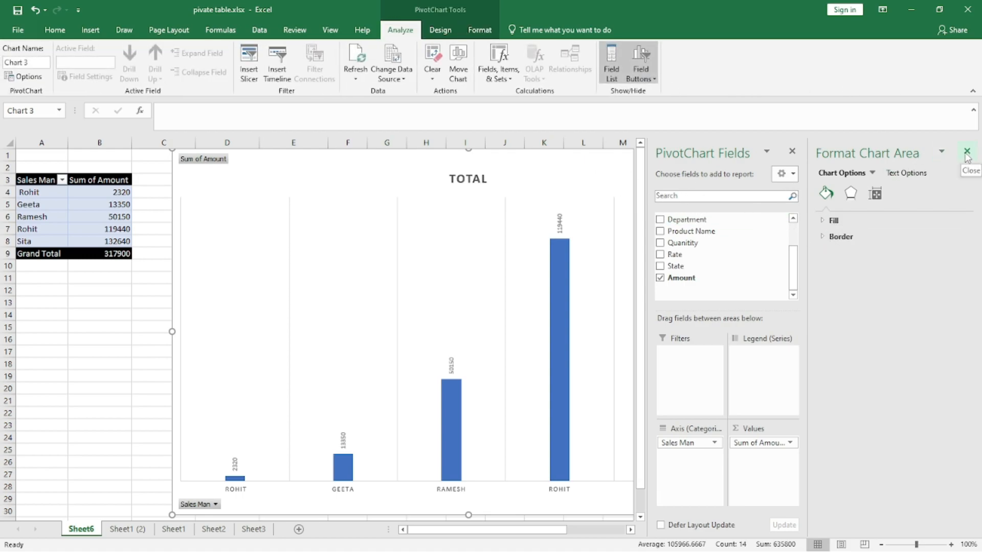
pyautogui.click(823, 223)
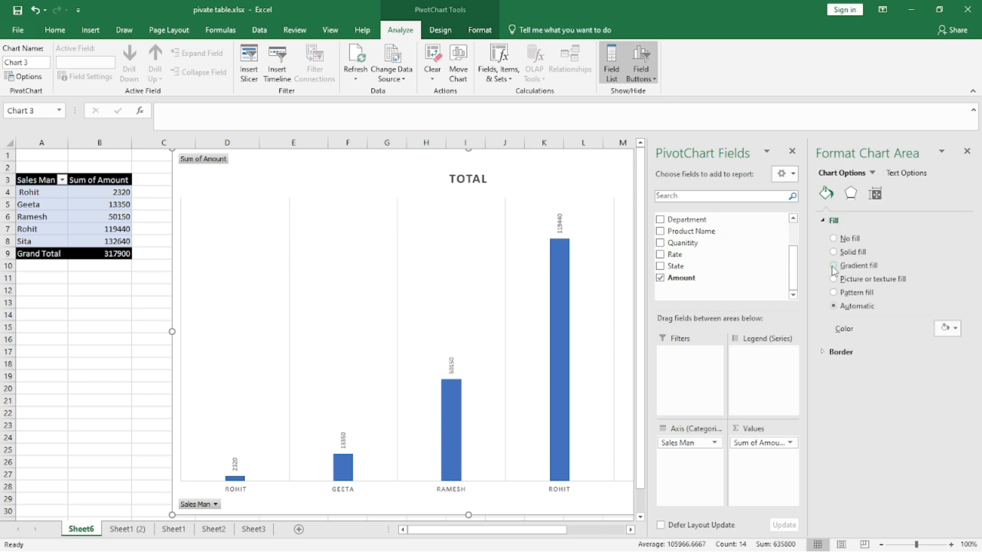
pyautogui.click(954, 329)
pyautogui.click(933, 384)
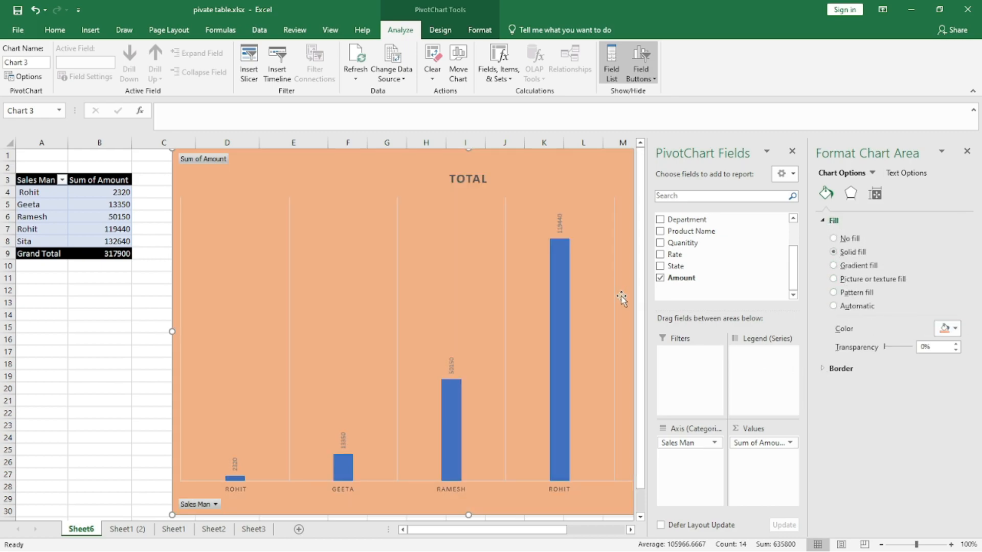
pyautogui.click(966, 151)
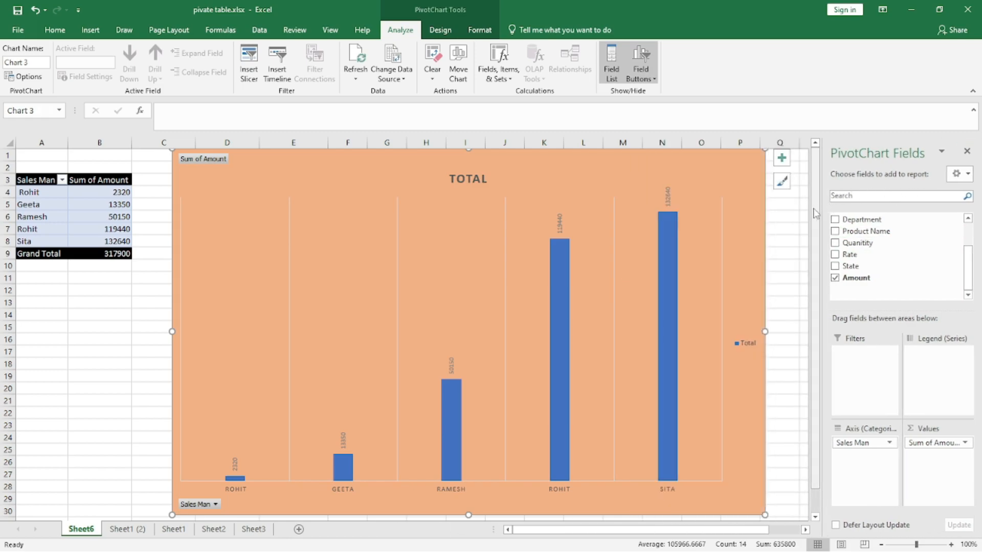
# - Cut the PivotChart from the sheet
pyautogui.rightClick(540, 162)
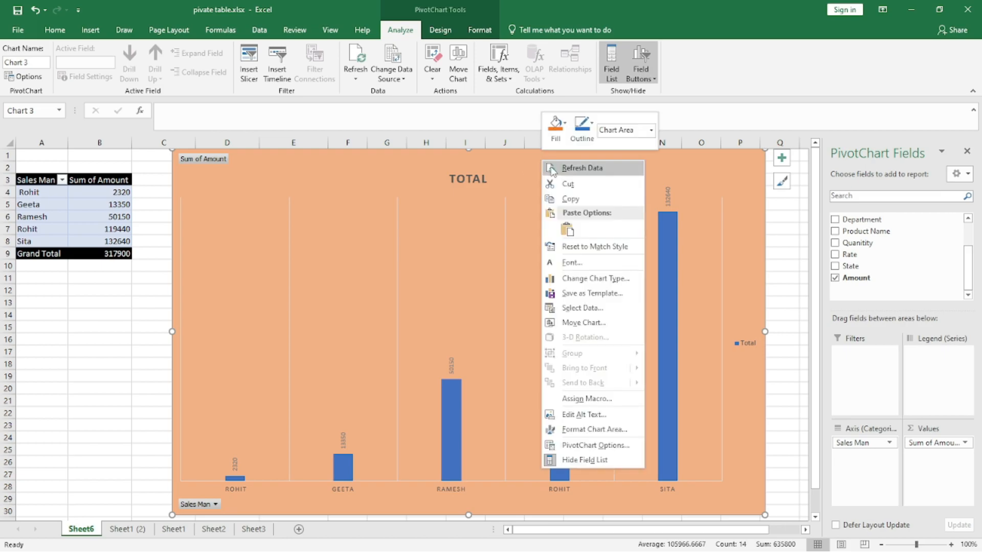
pyautogui.click(560, 184)
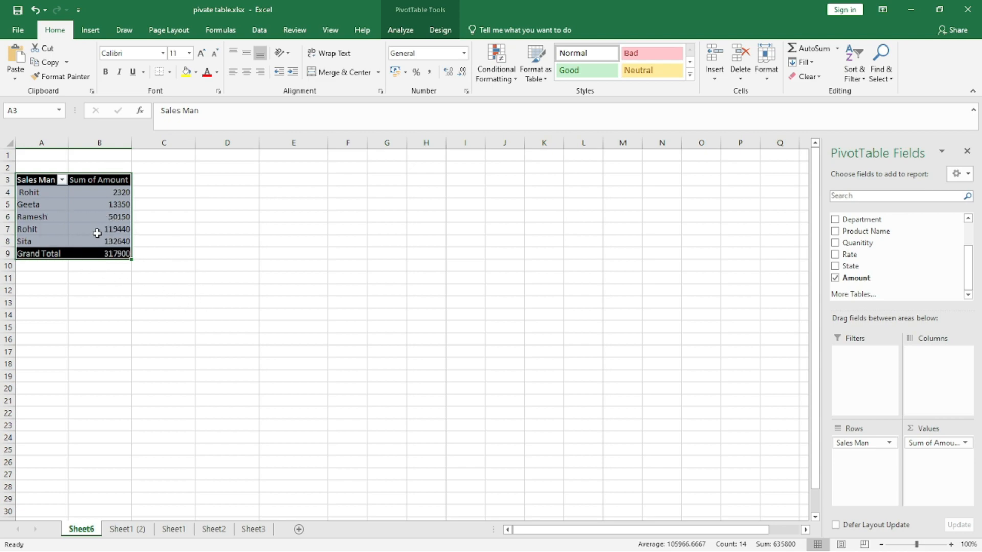
# - Drill down on the second Rohit's amount to list its invoices on a new sheet, and autofit all its columns
pyautogui.doubleClick(107, 231)
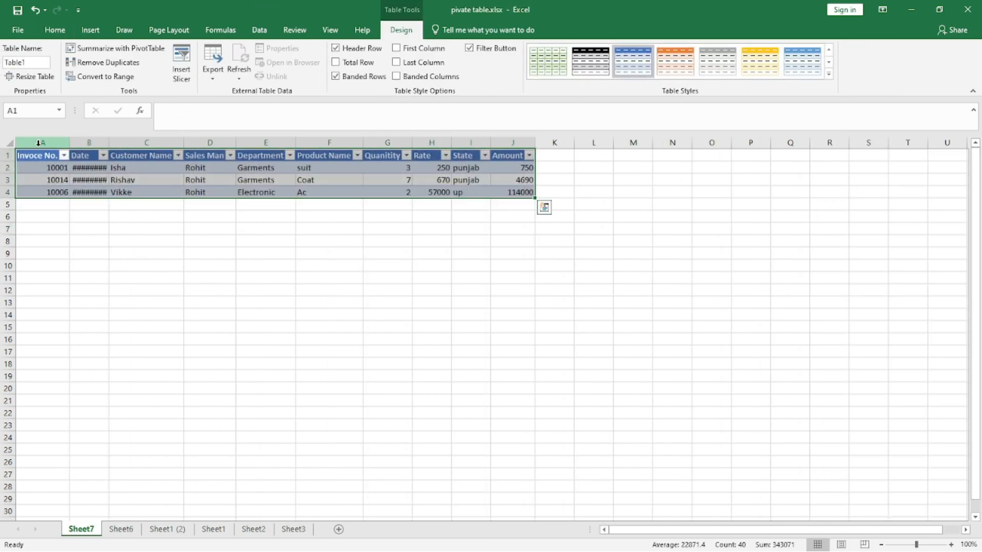
pyautogui.click(10, 143)
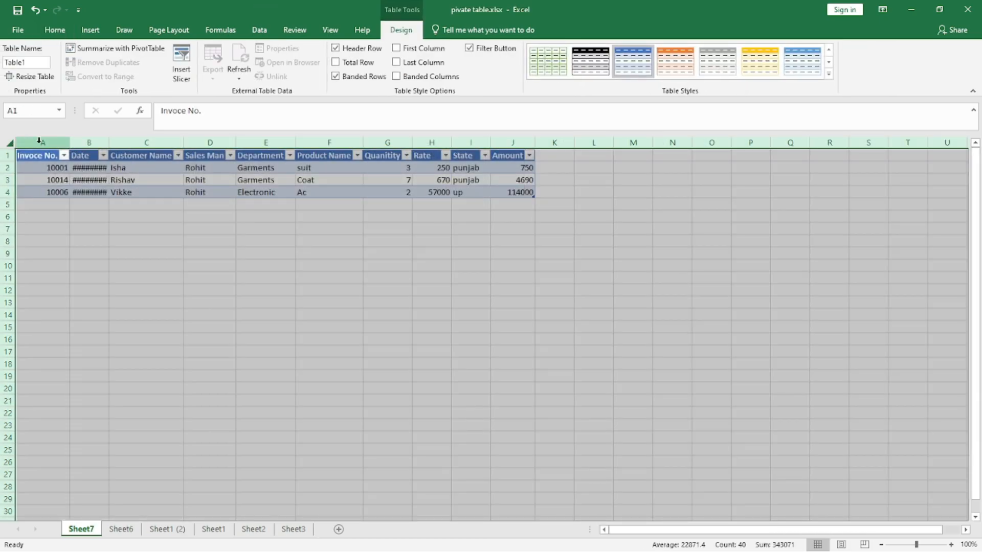
pyautogui.doubleClick(67, 143)
pyautogui.click(149, 253)
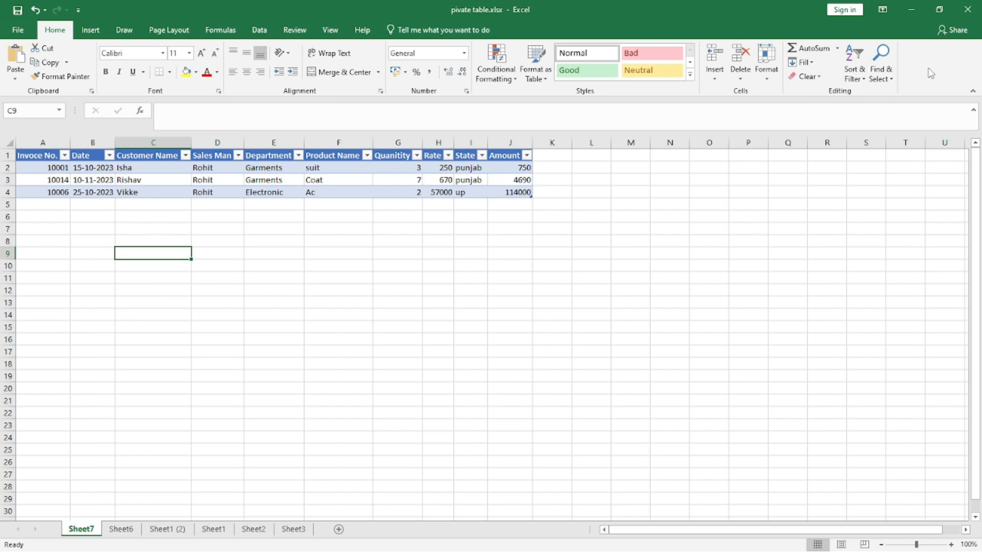
# - Delete the pivot table sheet Sheet6
pyautogui.click(121, 529)
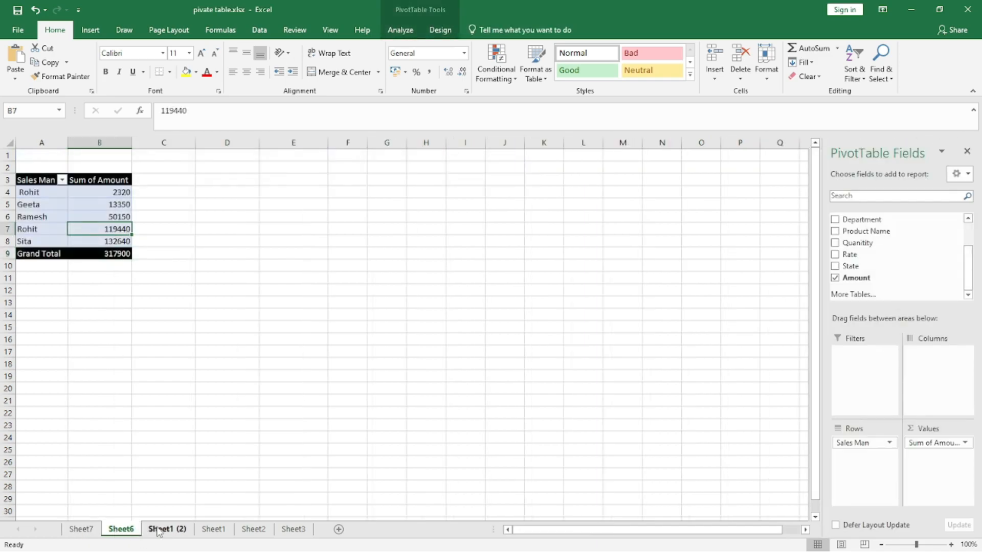
pyautogui.click(169, 530)
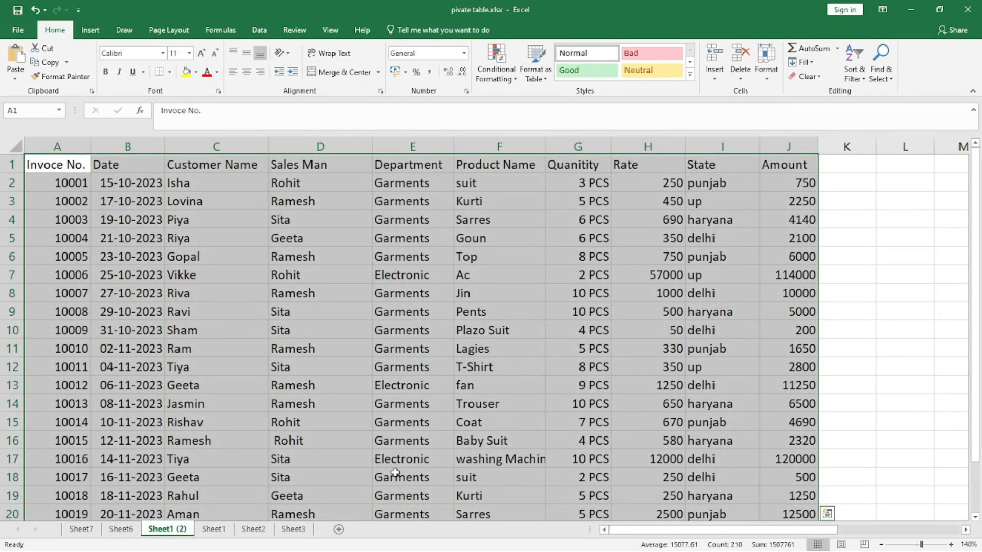
pyautogui.click(120, 530)
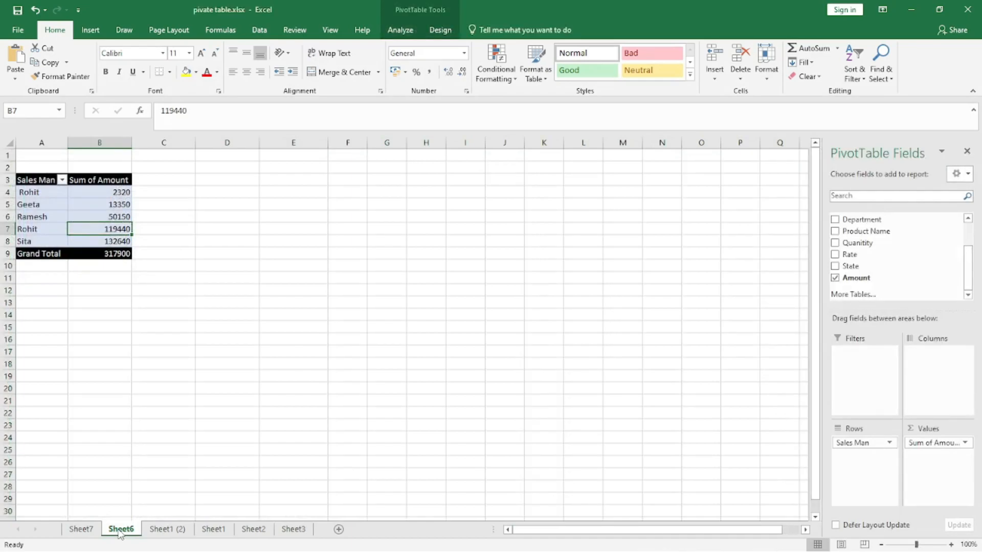
pyautogui.rightClick(119, 530)
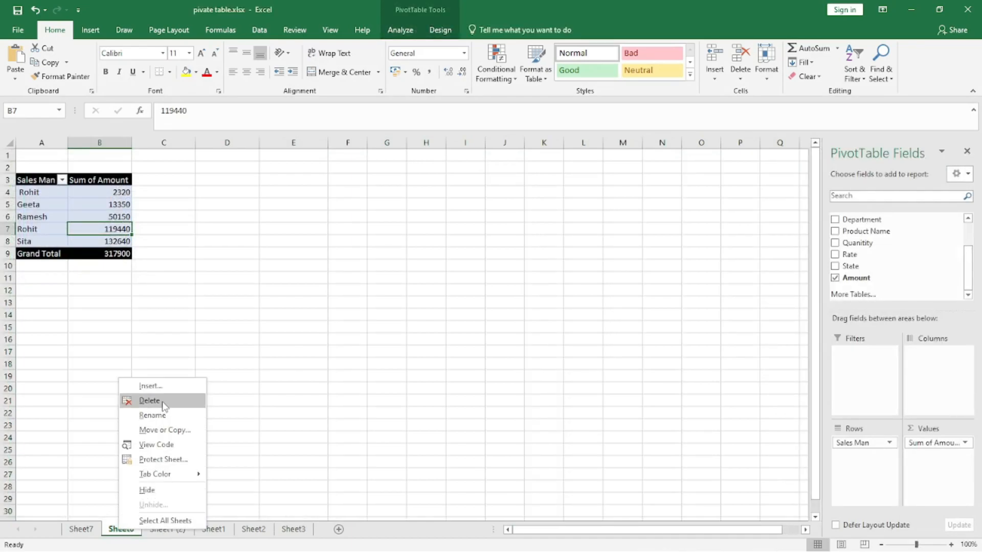
pyautogui.click(149, 401)
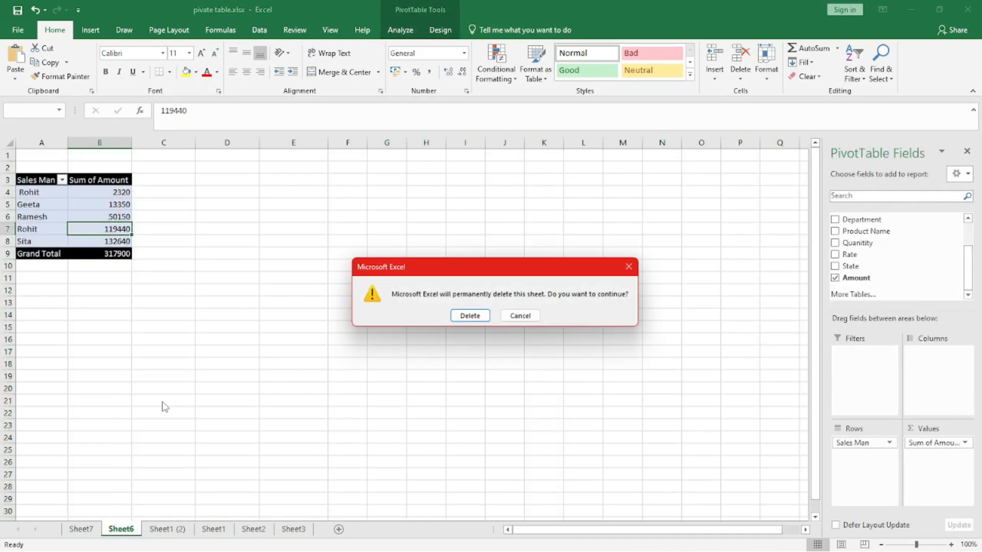
pyautogui.click(471, 316)
# - Delete the drill-down sheet Sheet7
pyautogui.scroll(-3, 154, 409)
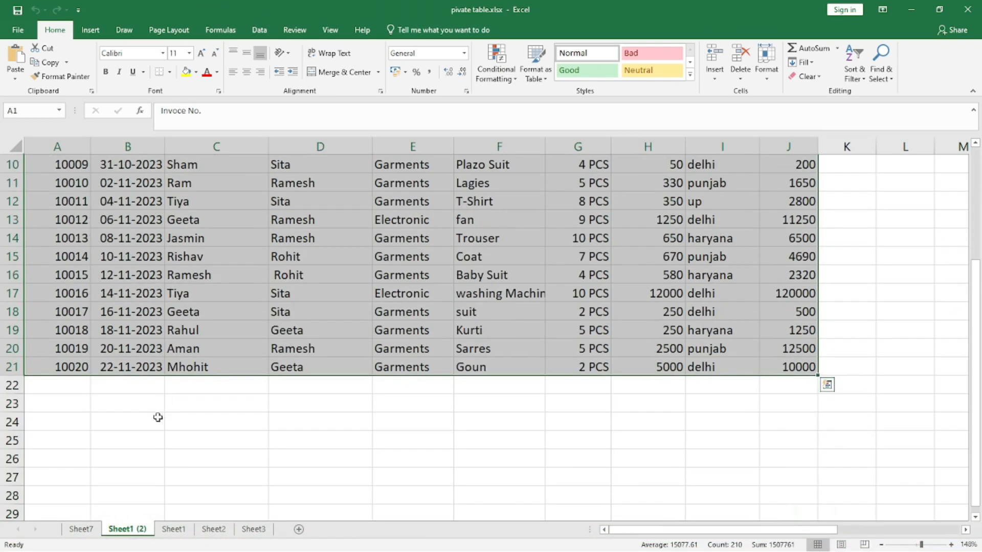
pyautogui.click(82, 529)
pyautogui.rightClick(84, 530)
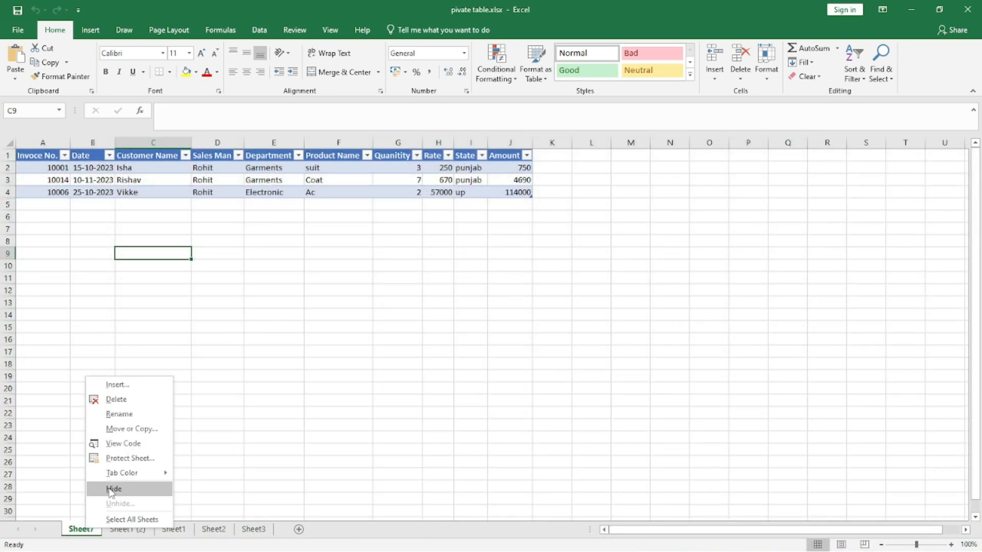
pyautogui.click(116, 399)
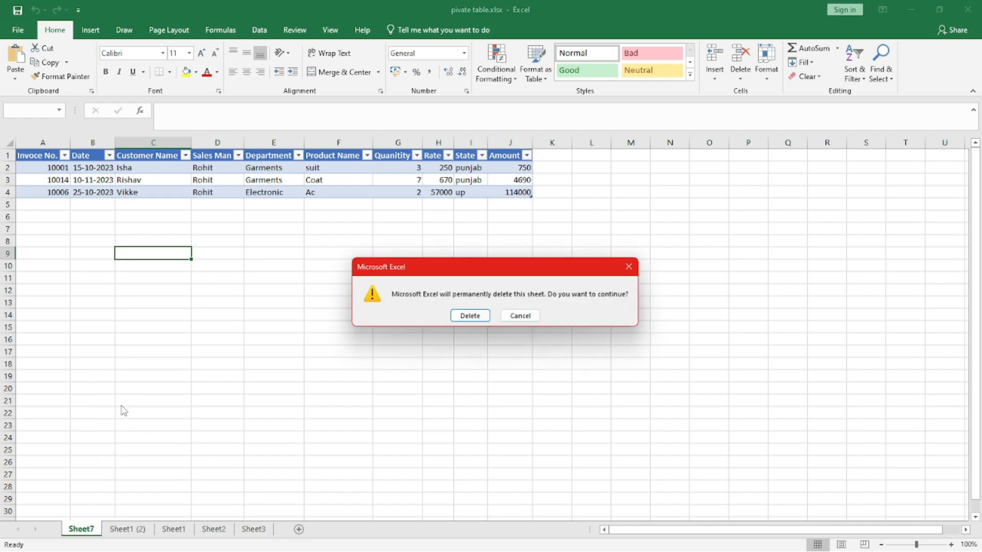
pyautogui.click(471, 317)
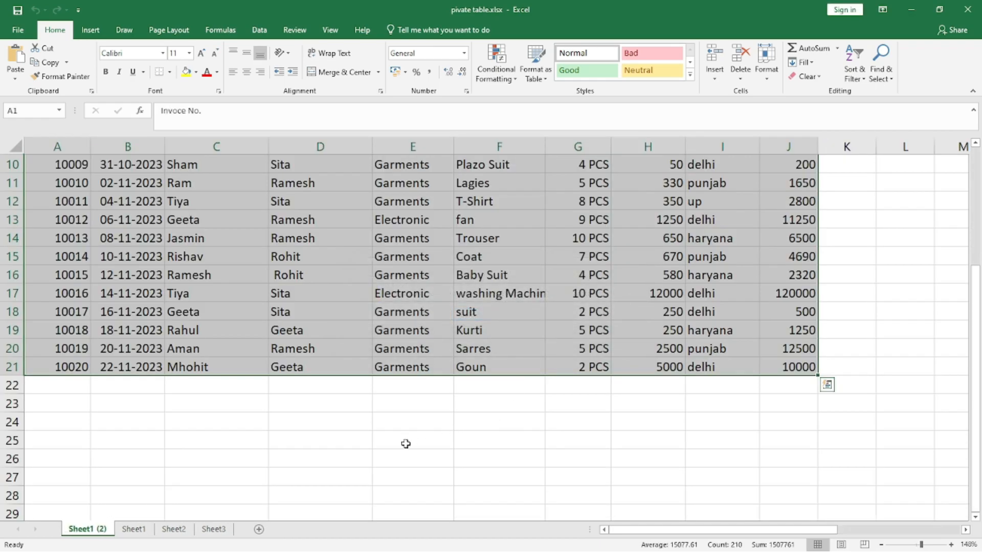
# - Create a PivotChart from the Sheet1 (2) invoice data on a new worksheet
pyautogui.scroll(3, 296, 438)
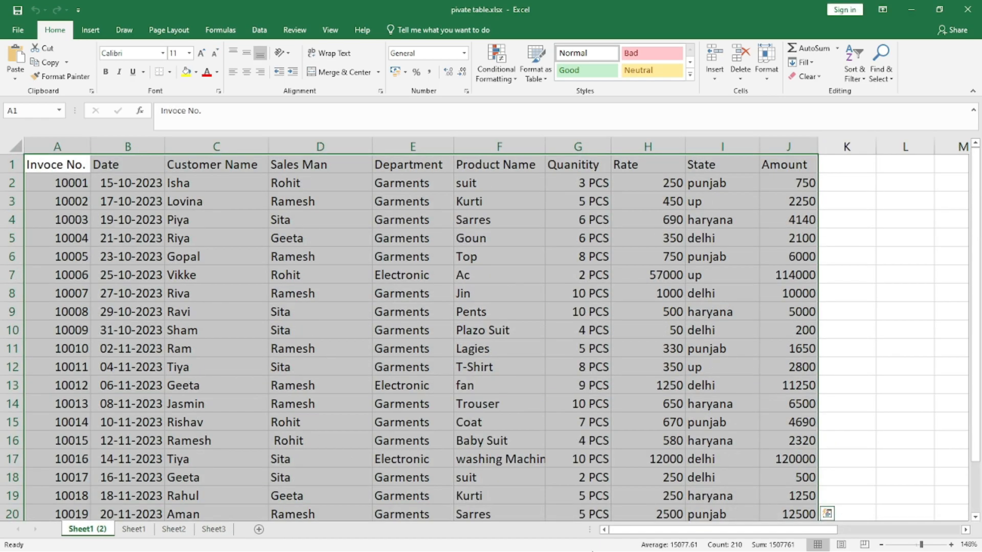
pyautogui.click(91, 32)
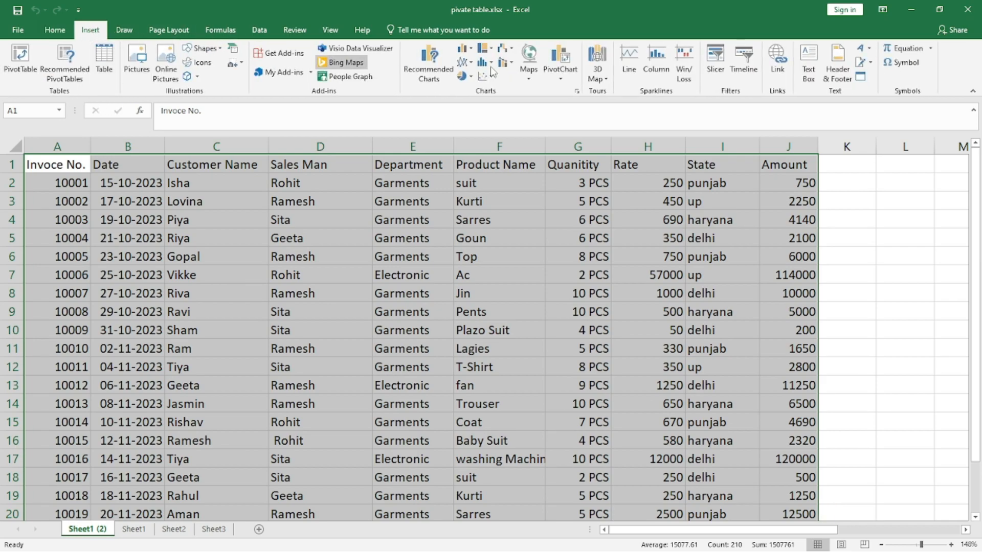
pyautogui.click(565, 64)
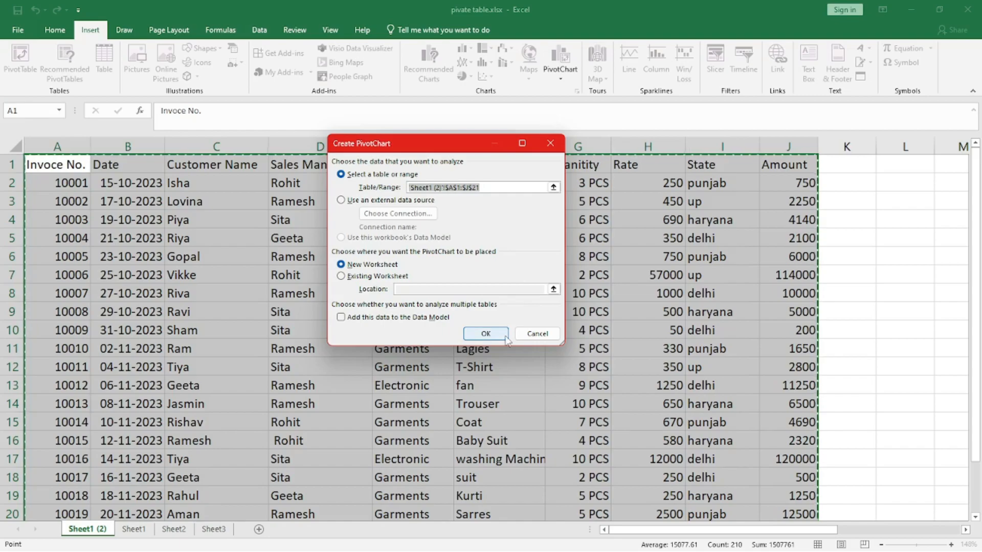
pyautogui.click(488, 336)
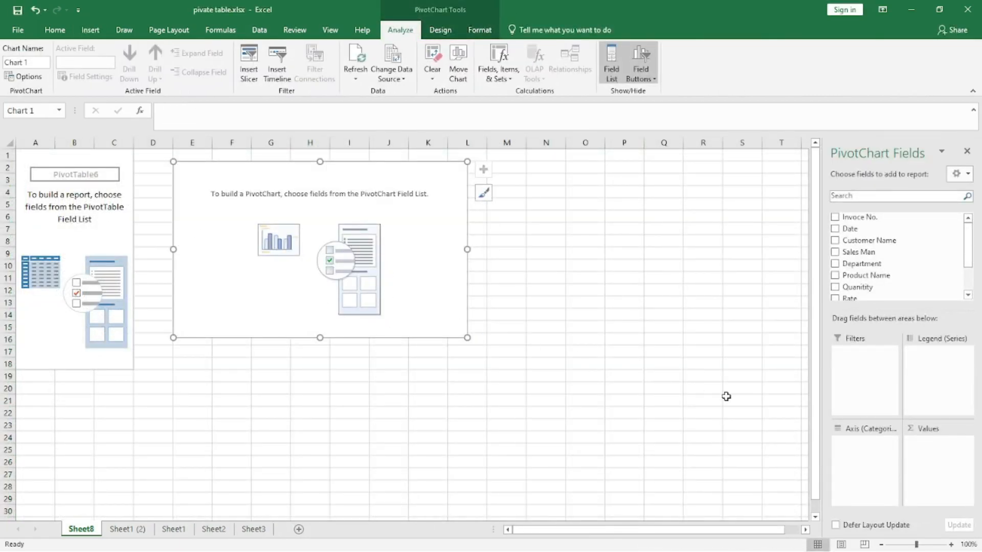
# - Add Sales Man as the chart's filter and Product Name as its axis field
pyautogui.moveTo(863, 252); pyautogui.dragTo(858, 371)
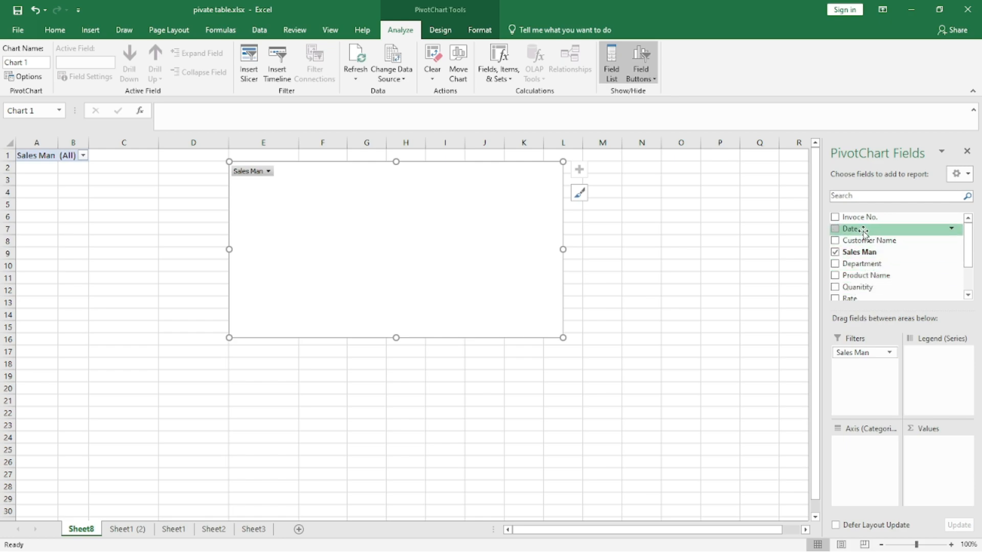
pyautogui.moveTo(864, 279); pyautogui.dragTo(866, 456)
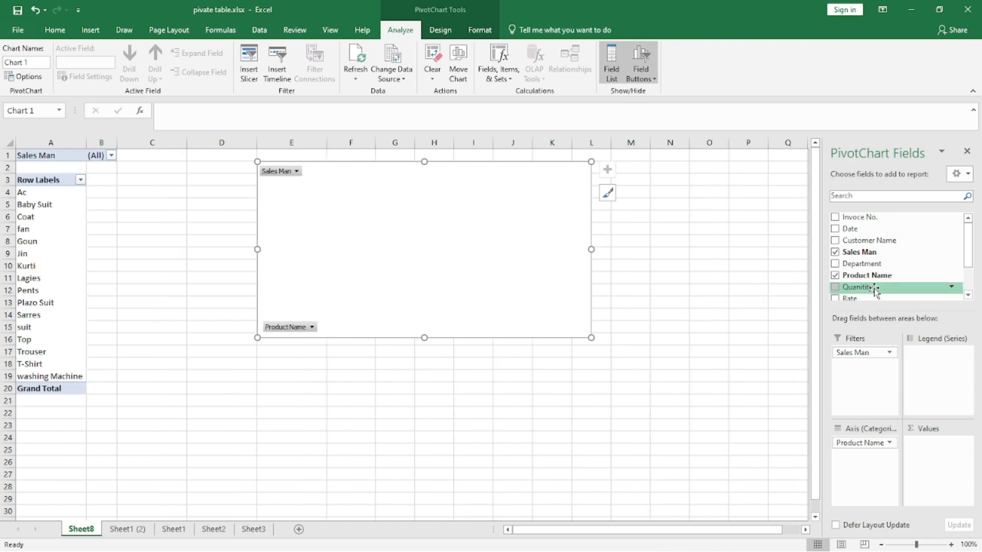
pyautogui.scroll(-1, 864, 290)
pyautogui.moveTo(863, 292)
pyautogui.mouseDown()
pyautogui.moveTo(905, 355)
pyautogui.moveTo(926, 457)
pyautogui.mouseUp()
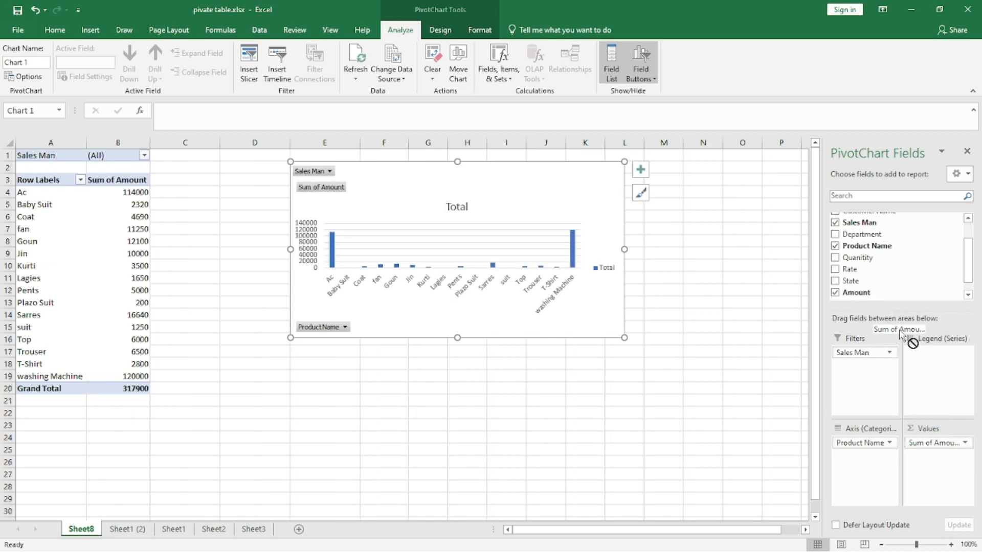
pyautogui.hotkey('ctrl', 'z')
# - Add State to the chart's values as a count and filter Sales Man to Geeta
pyautogui.moveTo(854, 280); pyautogui.dragTo(931, 461)
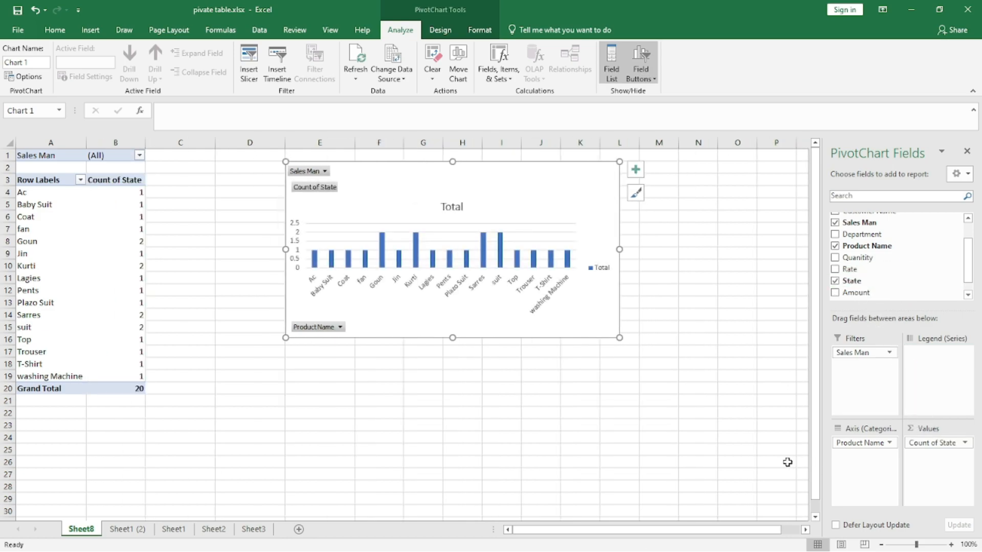
pyautogui.click(324, 172)
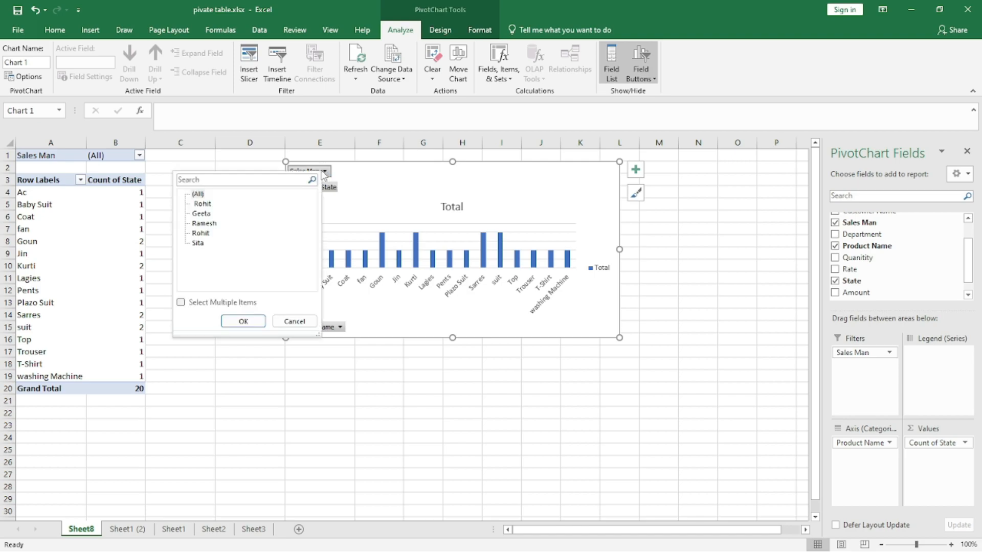
pyautogui.click(204, 214)
pyautogui.click(242, 321)
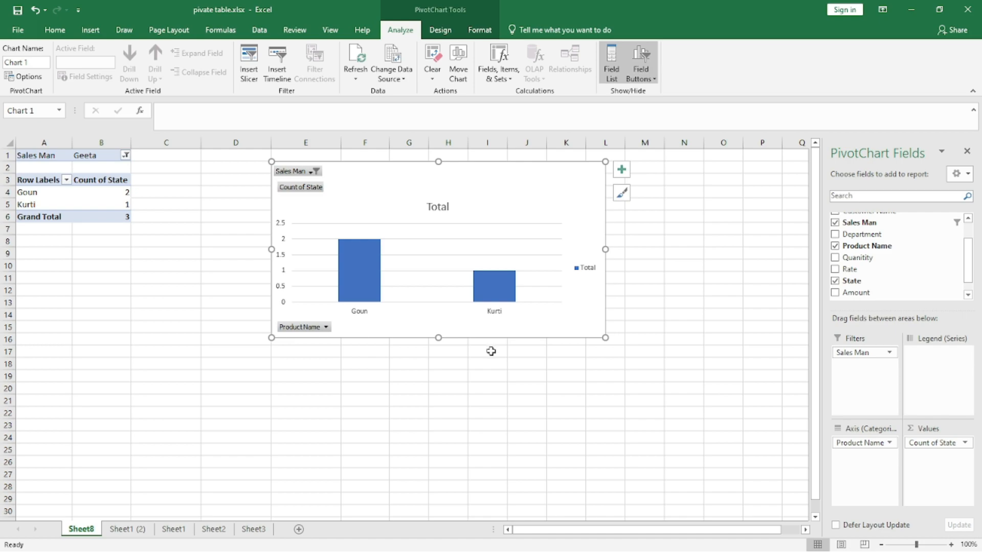
# - Enlarge the PivotChart and filter its Sales Man field to Sita
pyautogui.moveTo(605, 337); pyautogui.dragTo(694, 424)
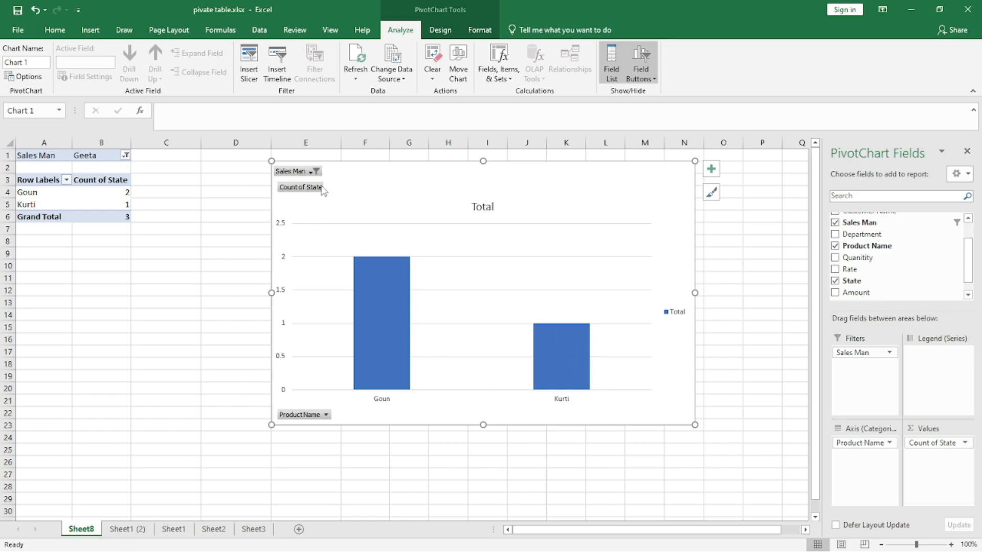
pyautogui.click(314, 171)
pyautogui.click(185, 244)
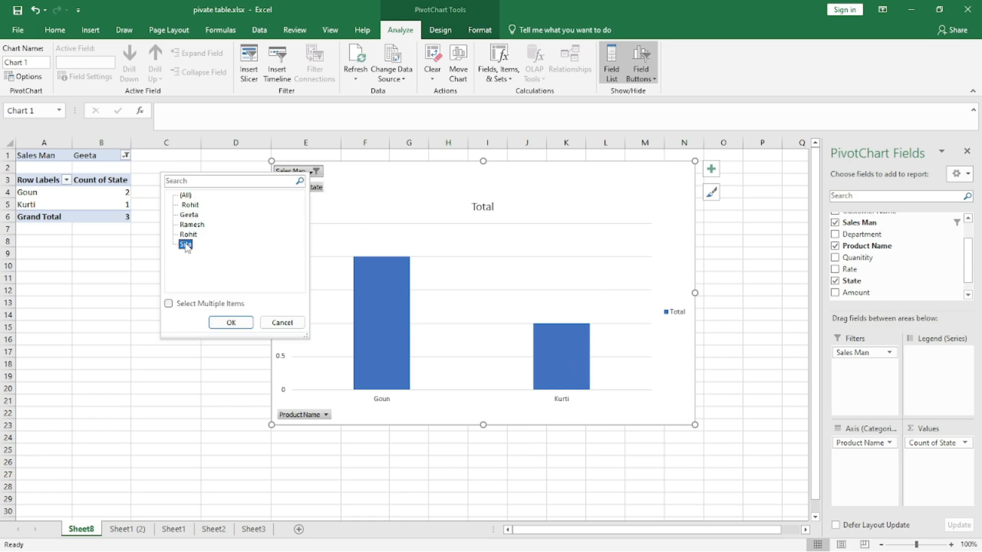
pyautogui.click(231, 322)
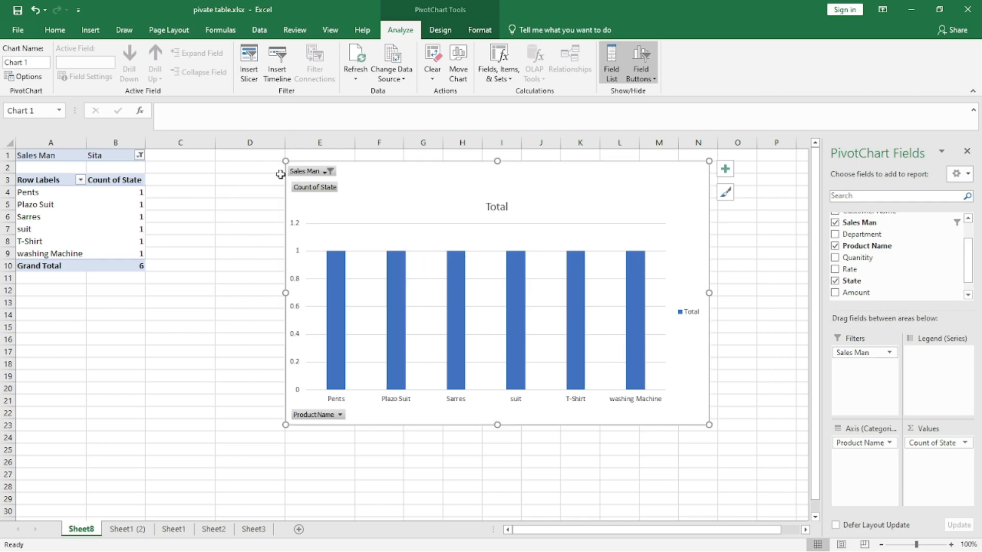
# - Reset the chart's Sales Man filter to show all salesmen
pyautogui.click(324, 173)
pyautogui.click(197, 197)
pyautogui.click(242, 324)
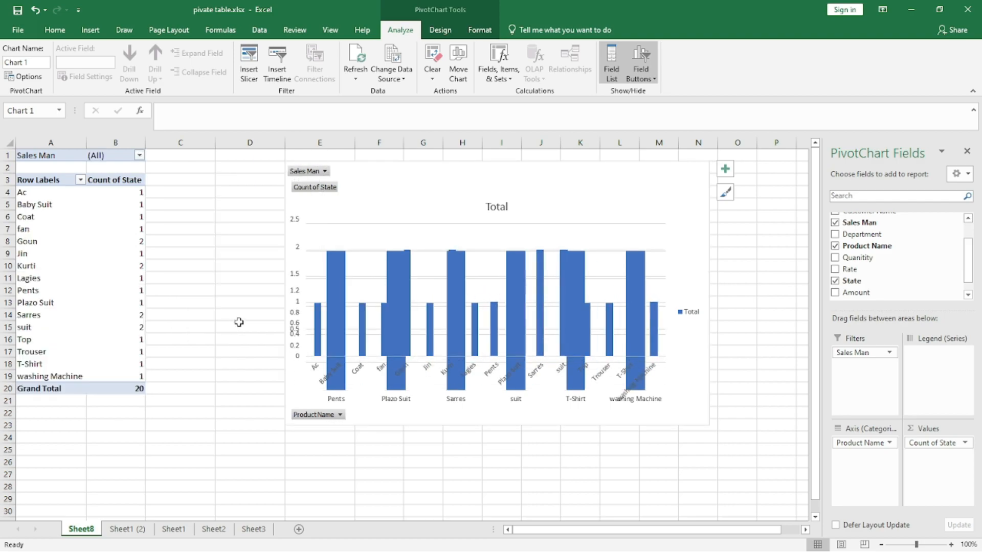
# - Filter the chart's Sales Man field to Rohit
pyautogui.click(324, 173)
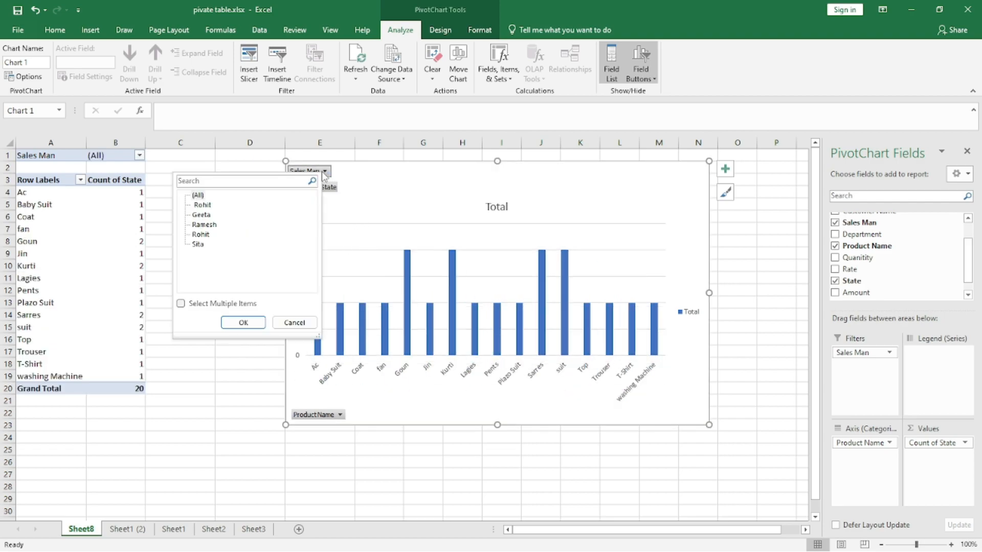
pyautogui.click(202, 236)
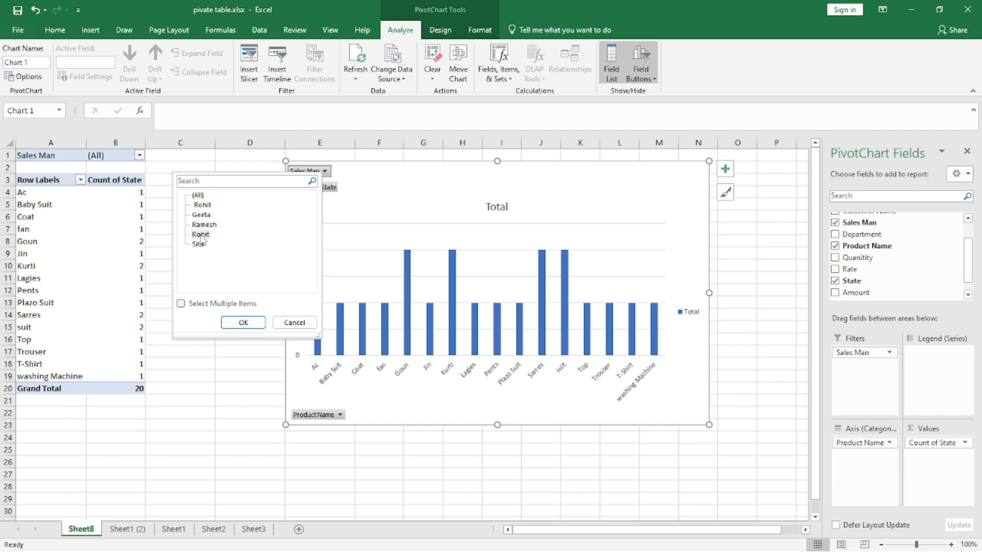
pyautogui.click(244, 322)
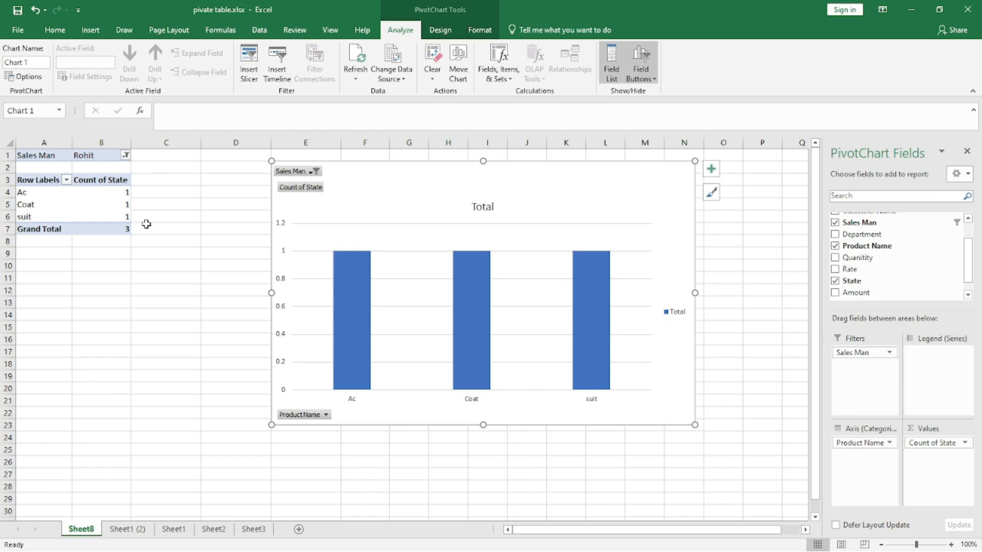
# - Clear all fields and filters from the PivotChart
pyautogui.click(432, 76)
pyautogui.click(438, 91)
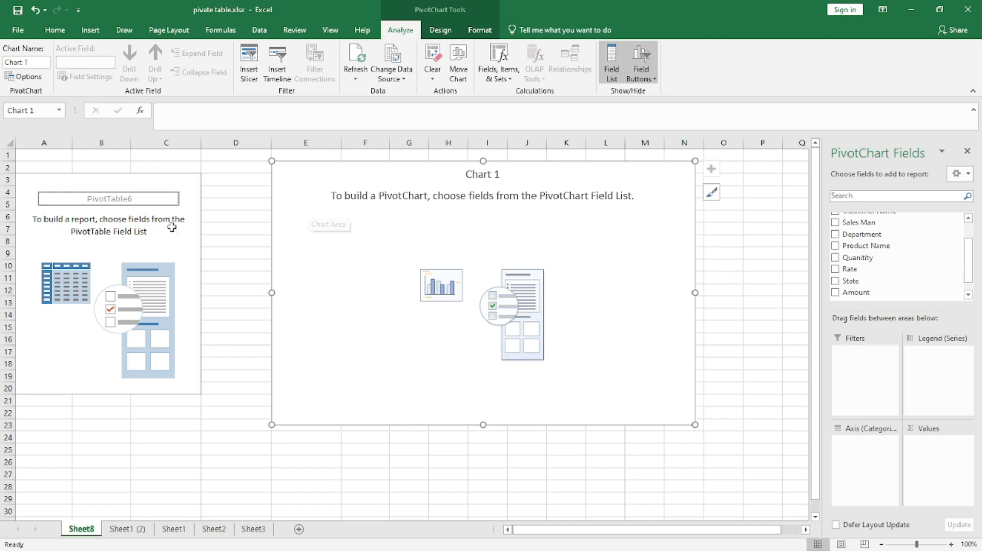
# - Hide and reshow the field list for the pivot table and the PivotChart
pyautogui.click(234, 178)
pyautogui.click(330, 162)
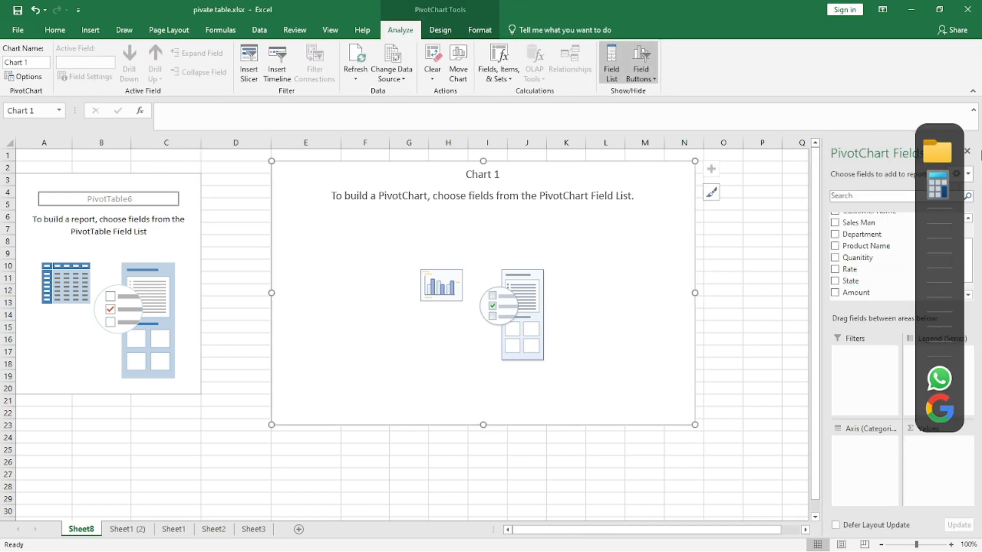
pyautogui.click(967, 151)
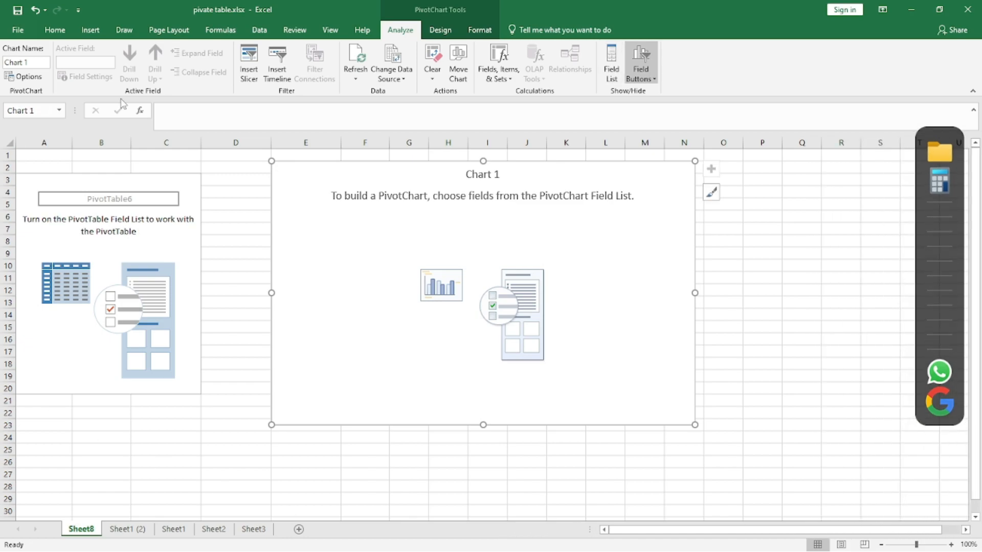
pyautogui.click(155, 181)
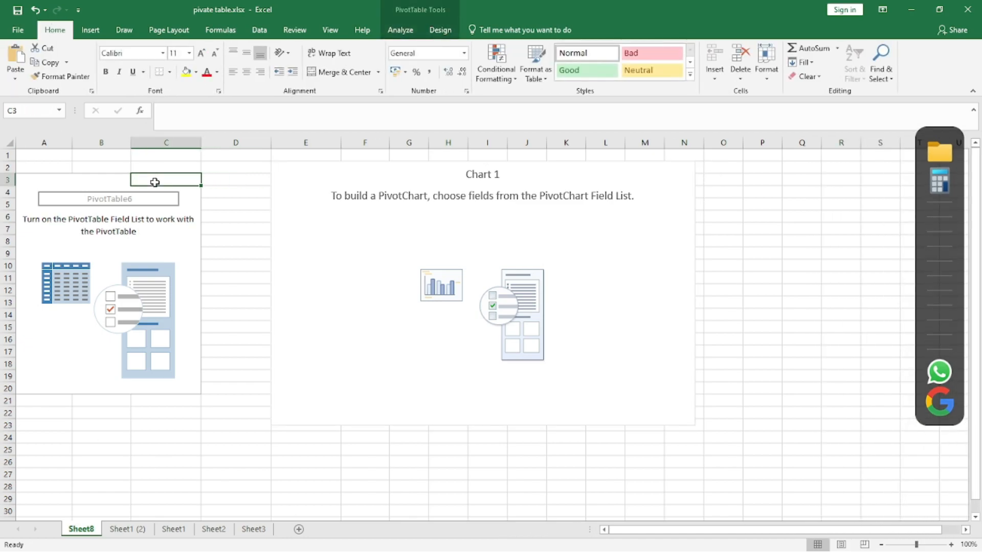
pyautogui.click(397, 31)
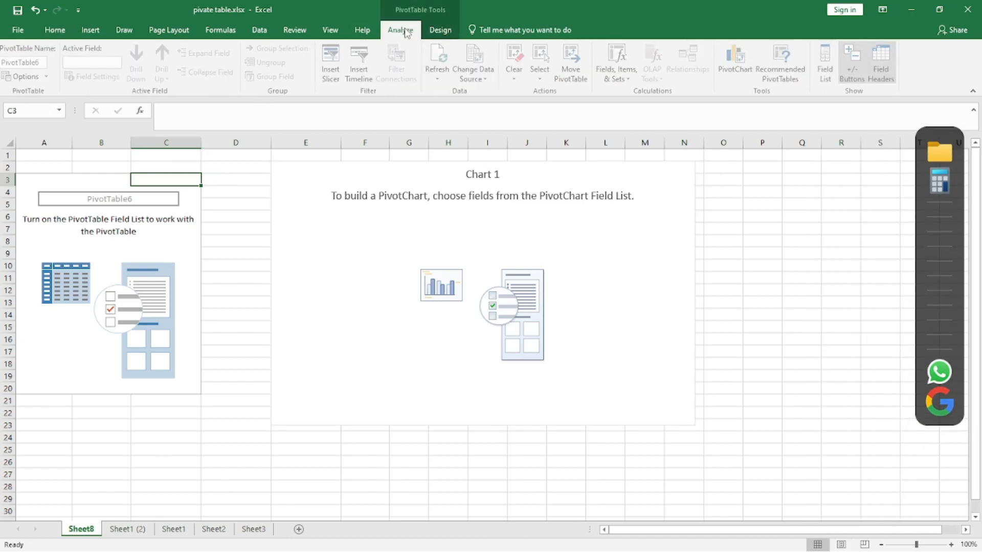
pyautogui.click(828, 64)
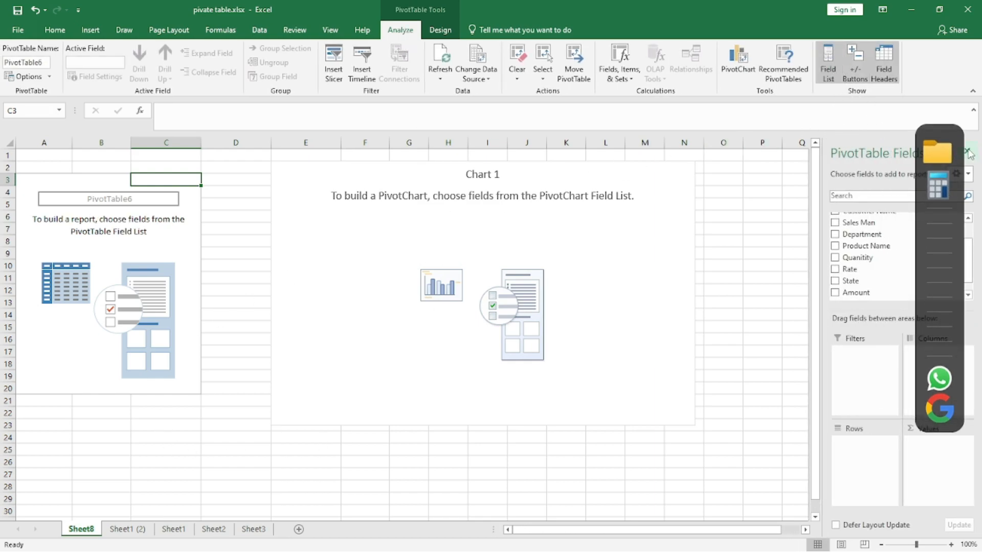
pyautogui.click(967, 152)
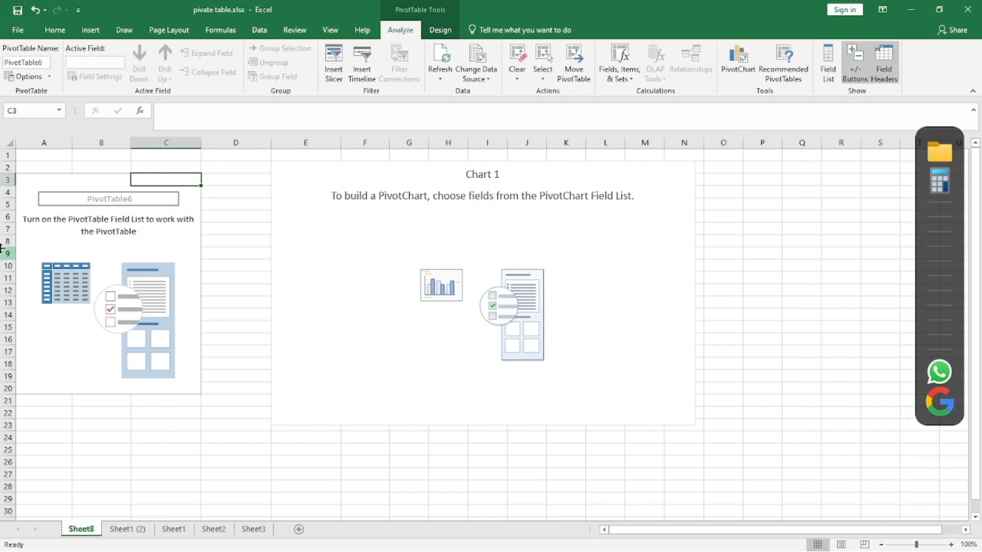
pyautogui.click(339, 336)
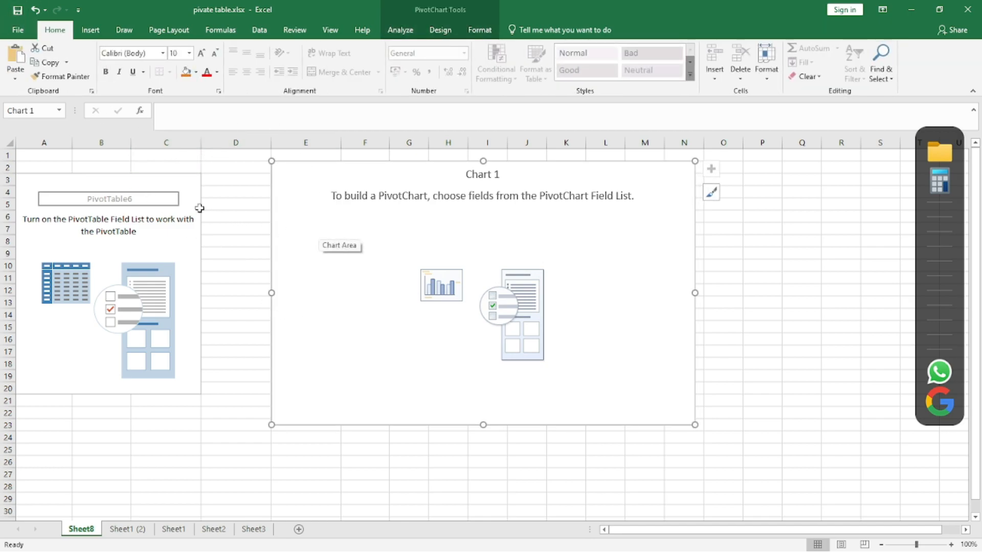
pyautogui.click(401, 31)
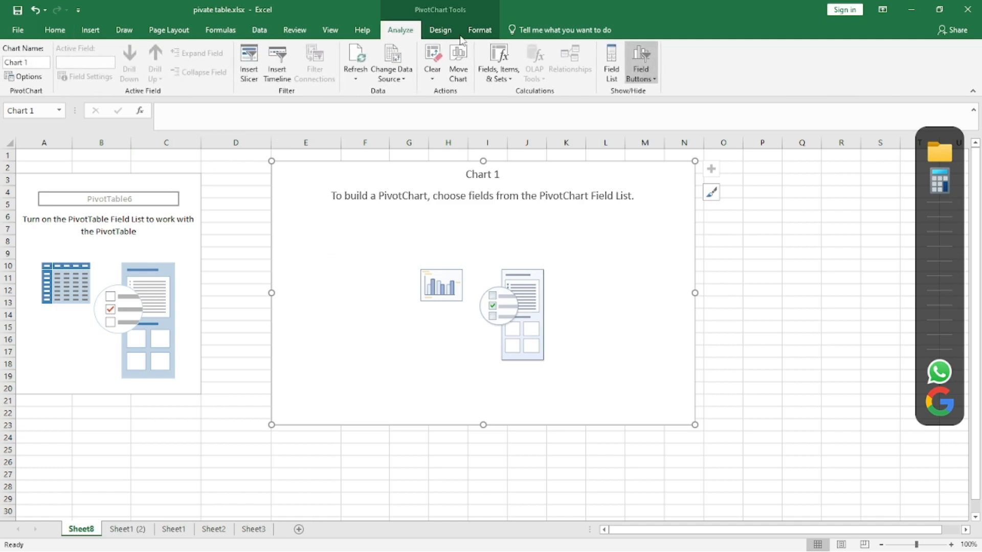
pyautogui.click(611, 63)
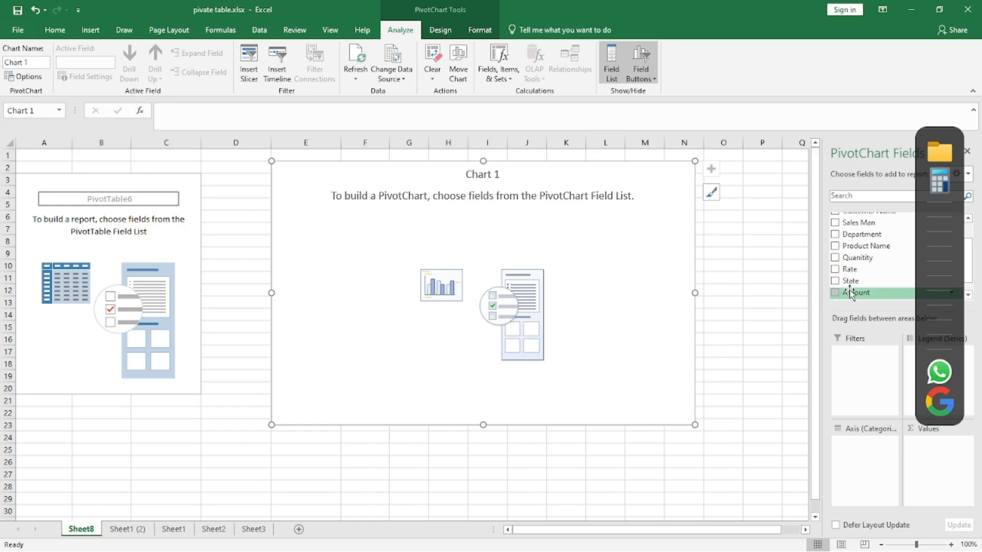
# - Add Invoice No., Sales Man and Product Name to the chart's axis fields
pyautogui.scroll(2, 849, 292)
pyautogui.moveTo(863, 217); pyautogui.dragTo(861, 468)
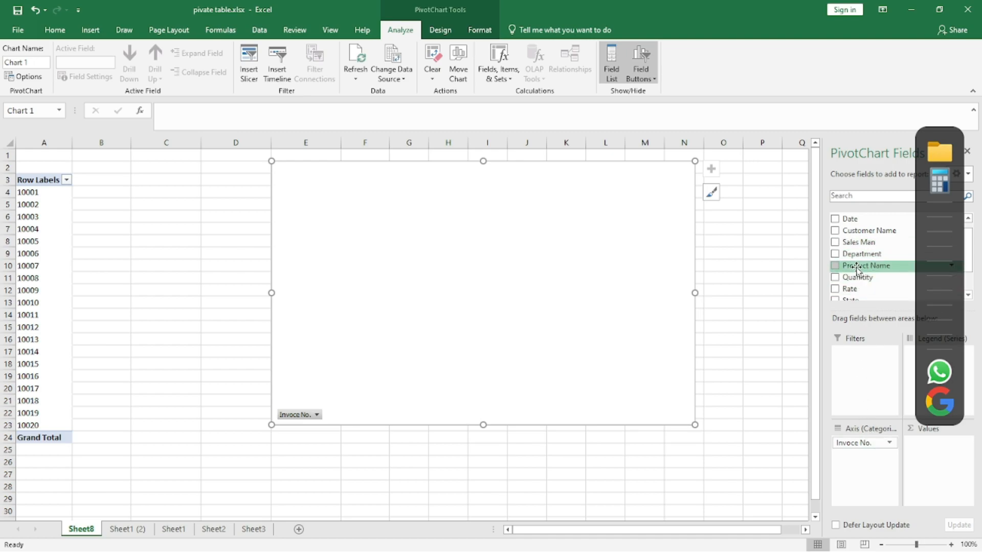
pyautogui.moveTo(857, 247); pyautogui.dragTo(870, 462)
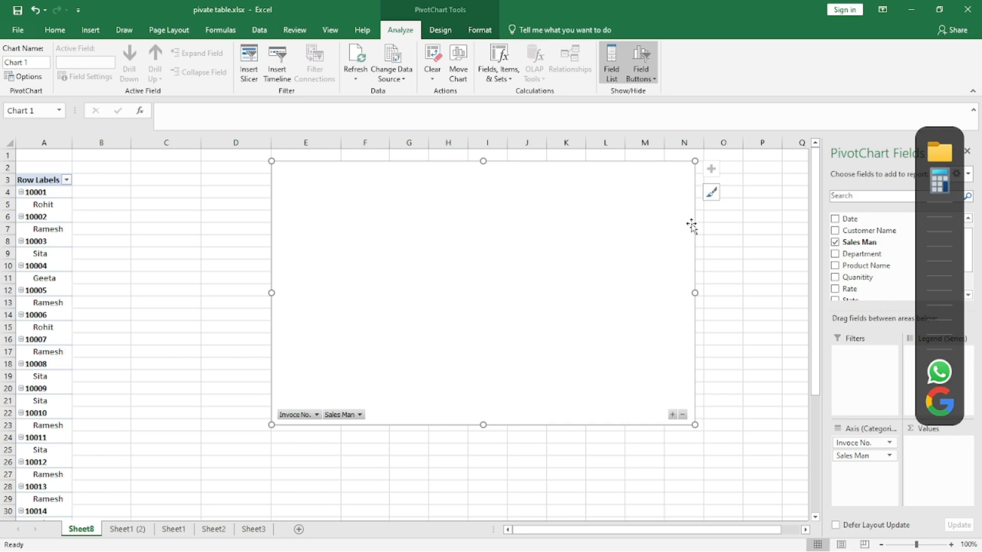
pyautogui.moveTo(865, 270); pyautogui.dragTo(869, 469)
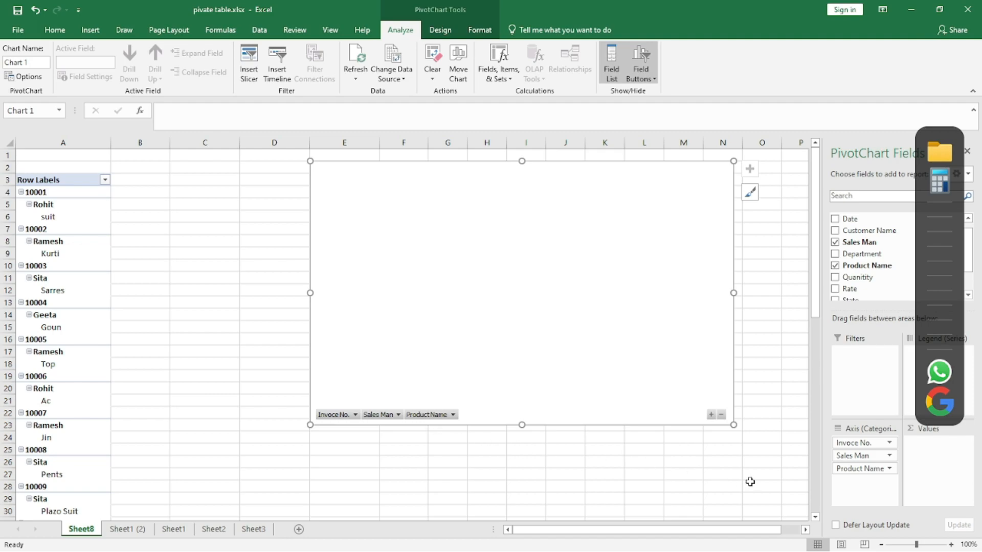
# - Move Product Name to the legend, then remove Product Name and Invoice No. from the chart
pyautogui.moveTo(872, 473); pyautogui.dragTo(913, 360)
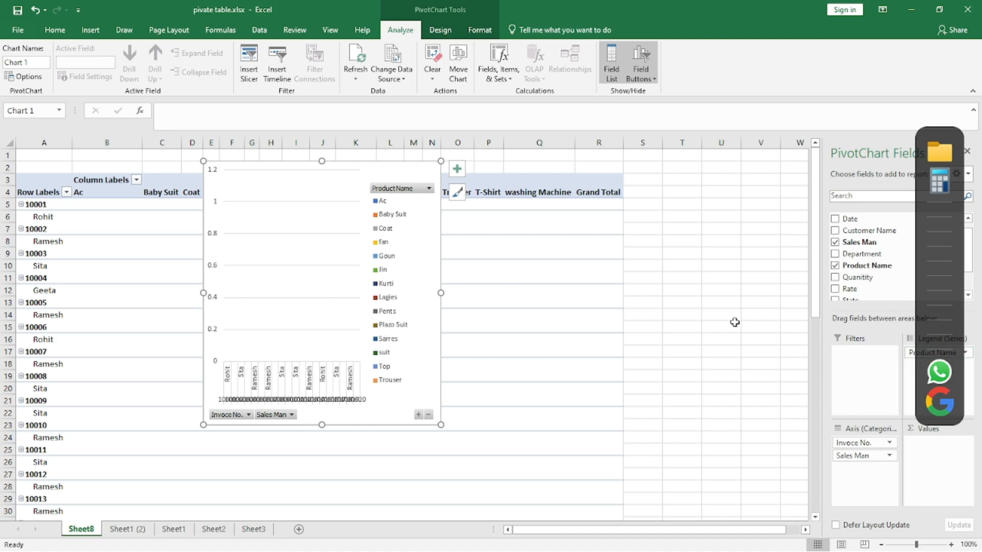
pyautogui.moveTo(914, 354); pyautogui.dragTo(864, 260)
pyautogui.moveTo(857, 443); pyautogui.dragTo(877, 282)
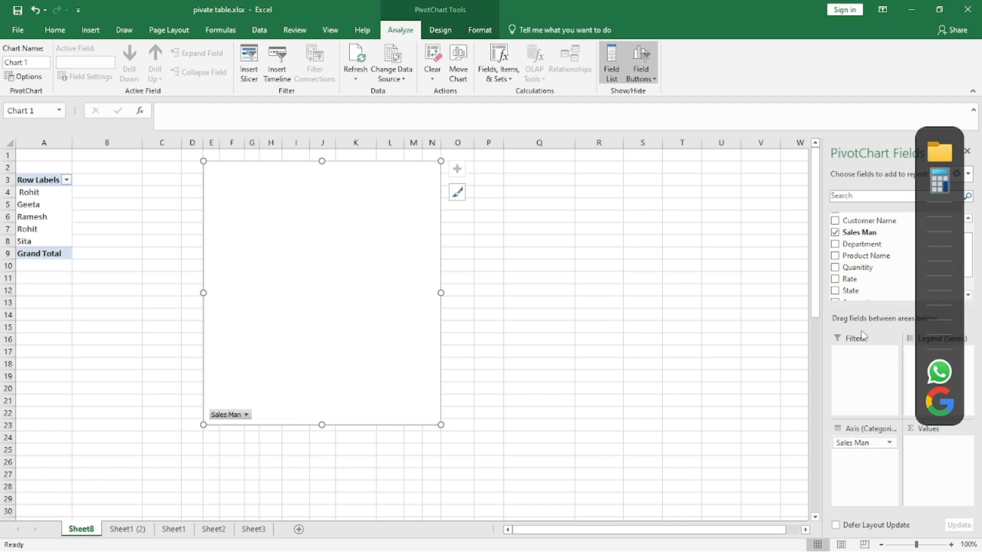
# - Add State to the chart's values as a count
pyautogui.moveTo(850, 290); pyautogui.dragTo(930, 463)
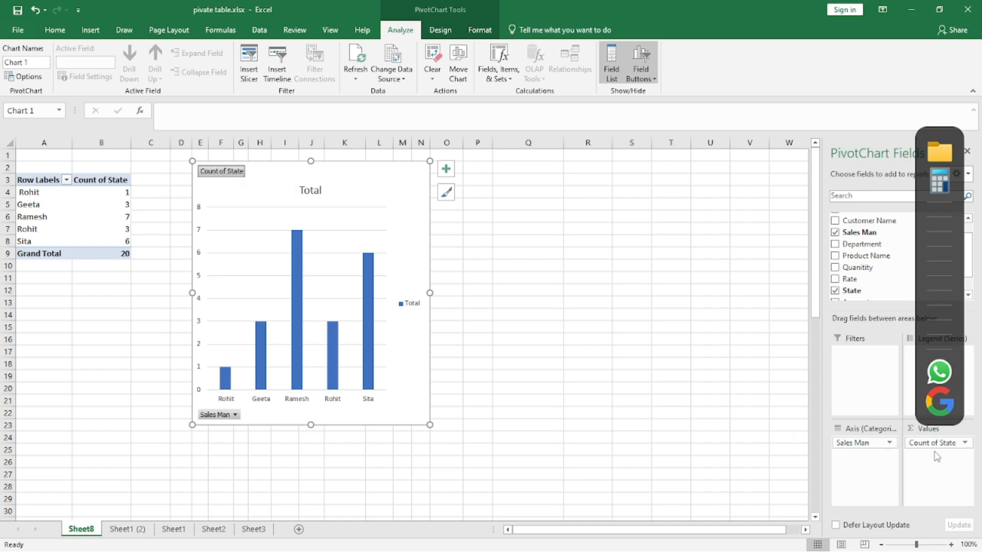
pyautogui.click(963, 444)
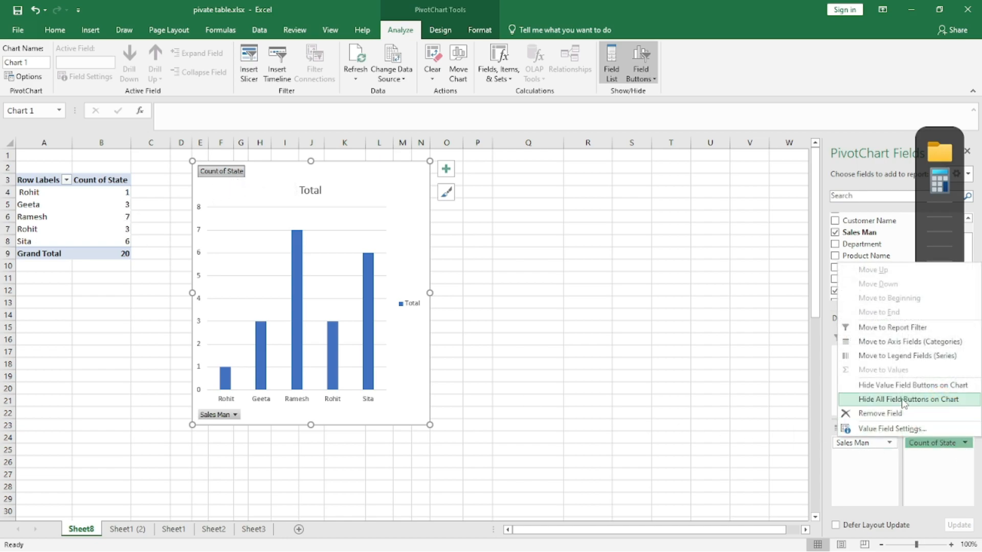
pyautogui.click(632, 265)
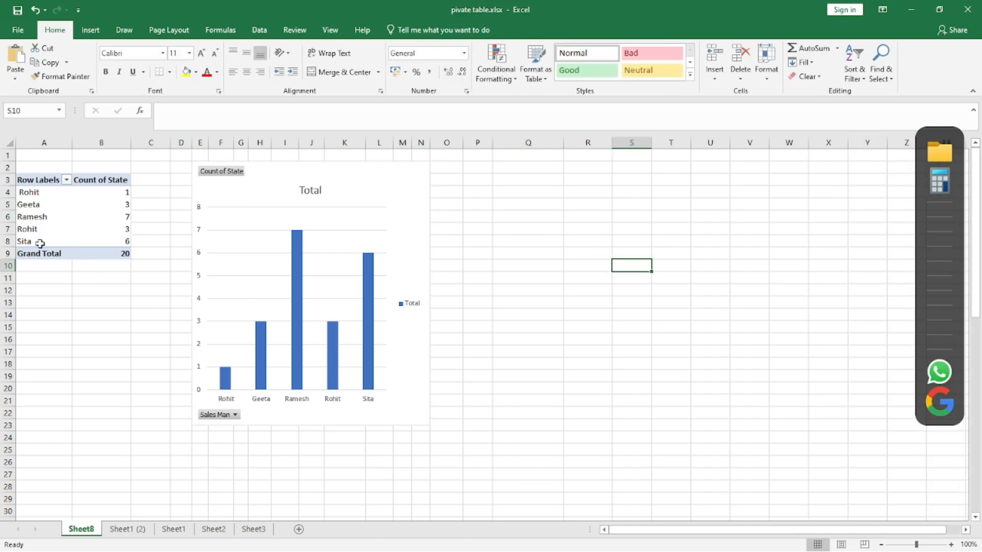
# - Open PivotTable Options from a value cell's context menu and cancel it
pyautogui.click(86, 220)
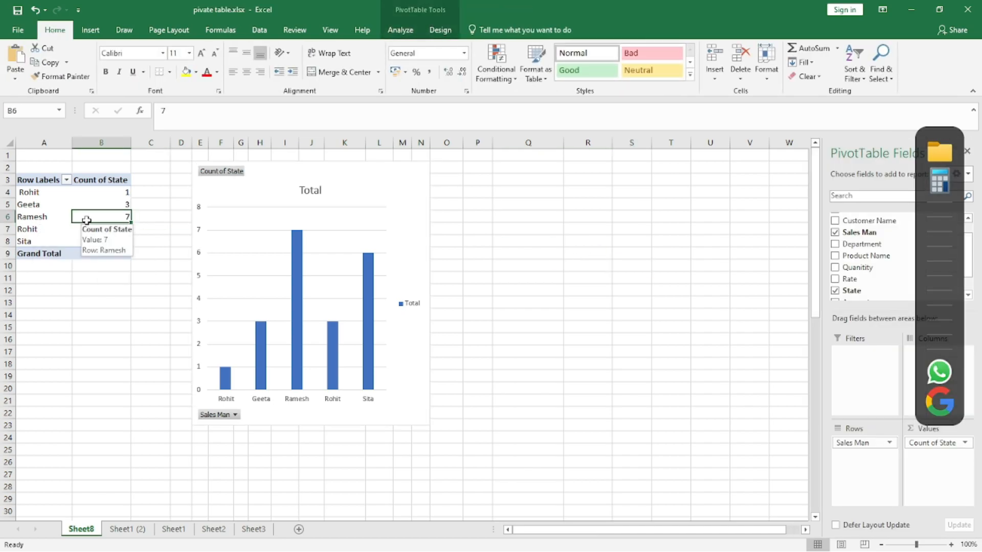
pyautogui.rightClick(87, 219)
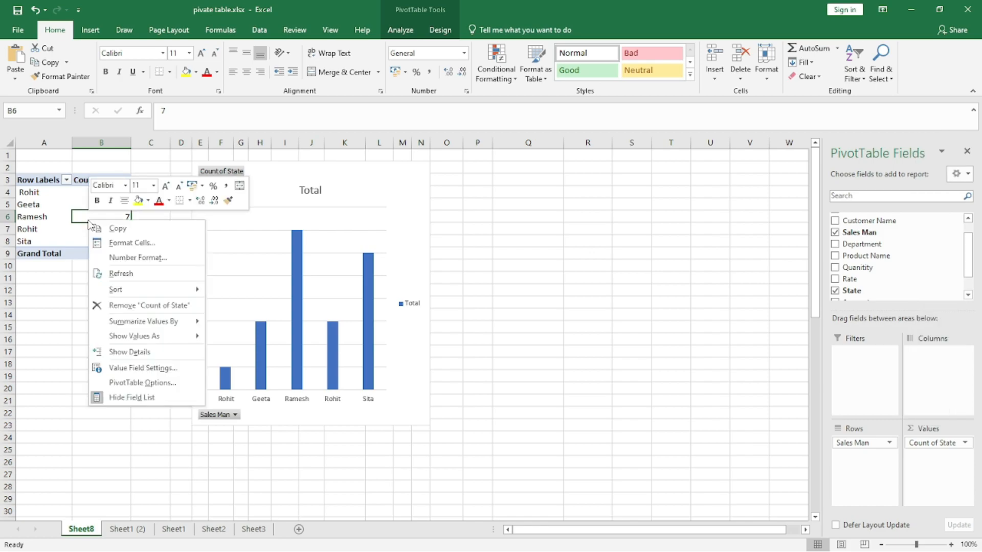
pyautogui.click(152, 384)
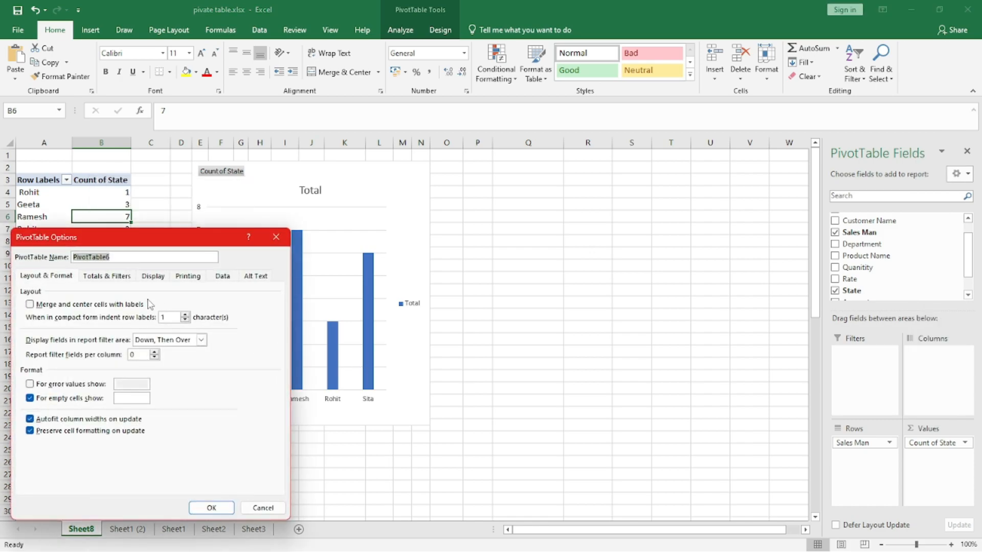
pyautogui.click(262, 508)
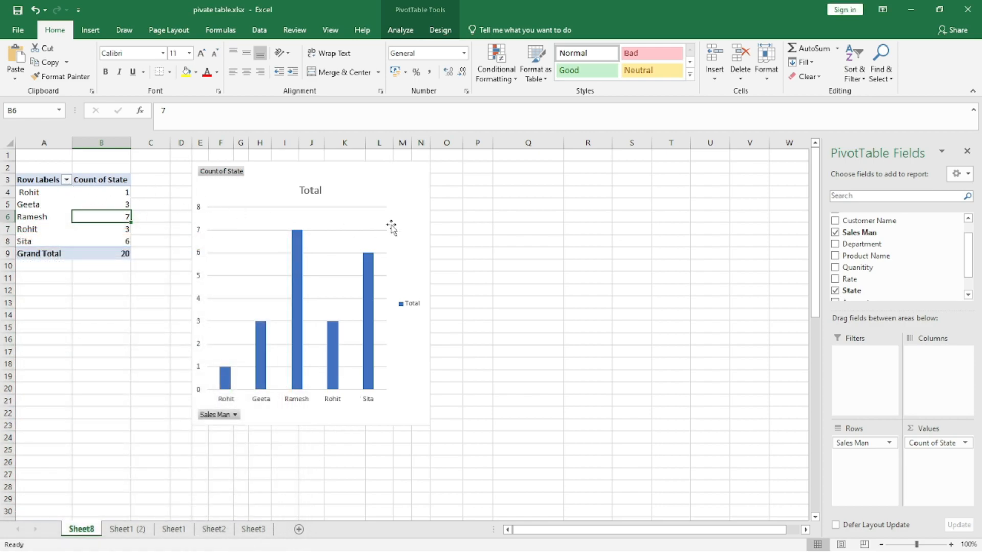
pyautogui.moveTo(538, 228); pyautogui.dragTo(541, 221)
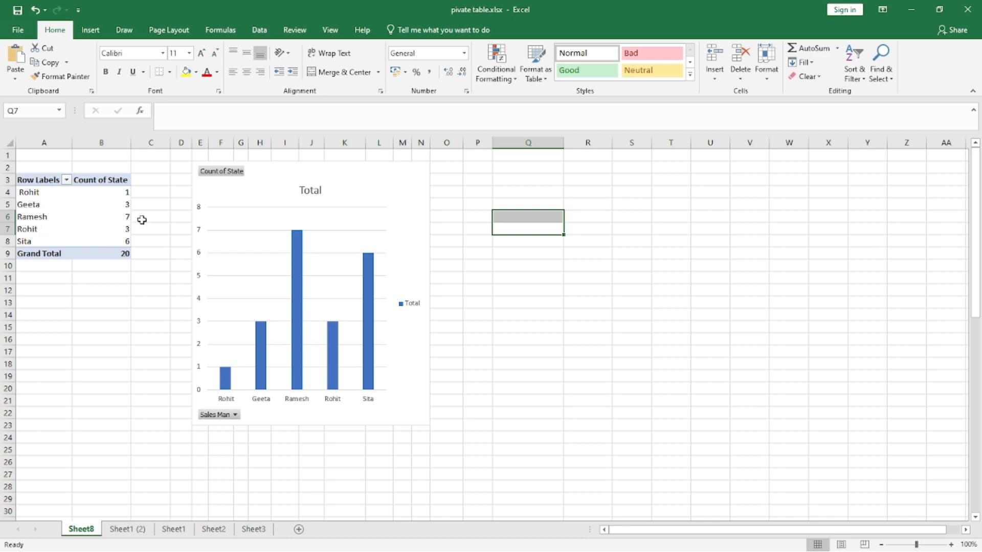
# - Drill into Ramesh's count to list his invoices on a new sheet and widen the Date column
pyautogui.doubleClick(115, 217)
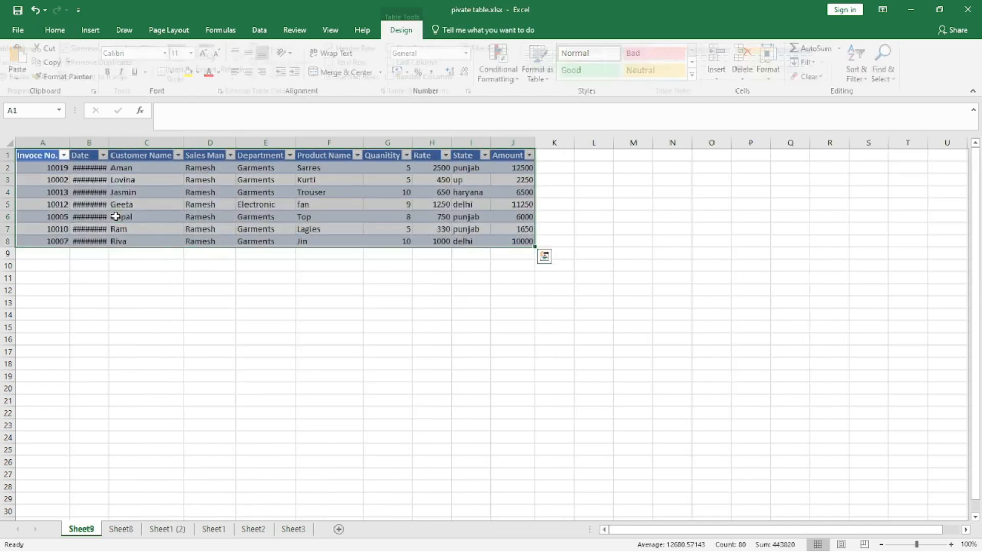
pyautogui.doubleClick(109, 142)
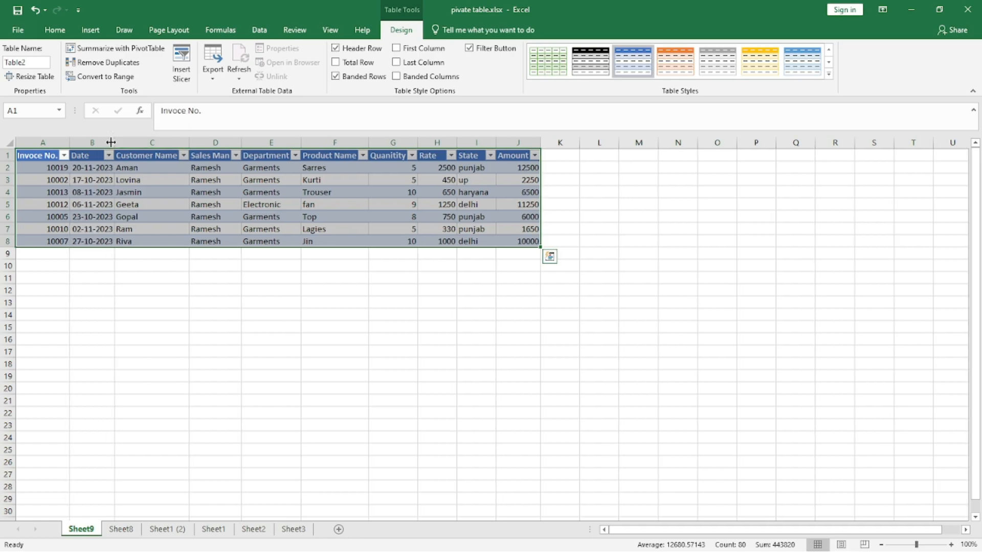
# - Drill into Sita's count on Sheet8 to list her invoices on another new sheet
pyautogui.click(120, 529)
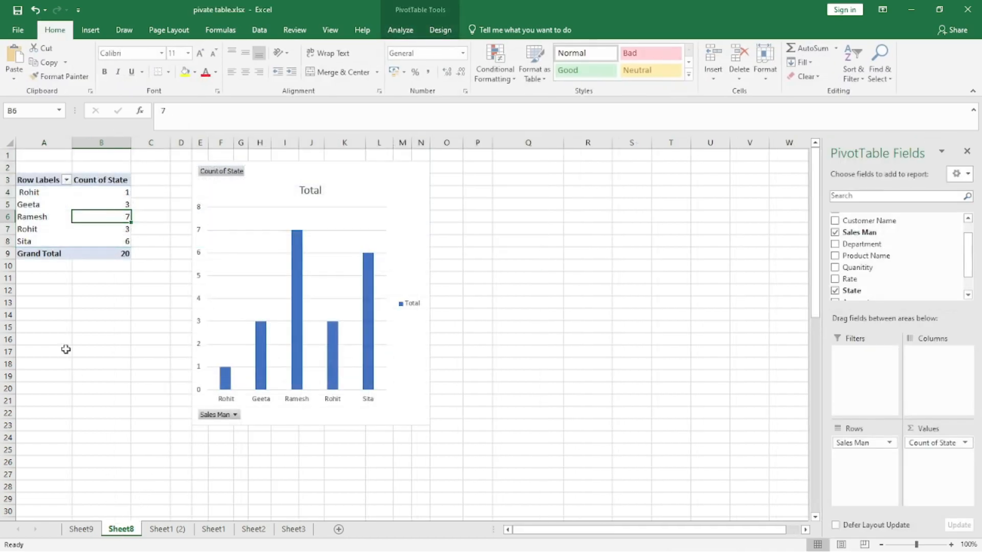
pyautogui.doubleClick(123, 242)
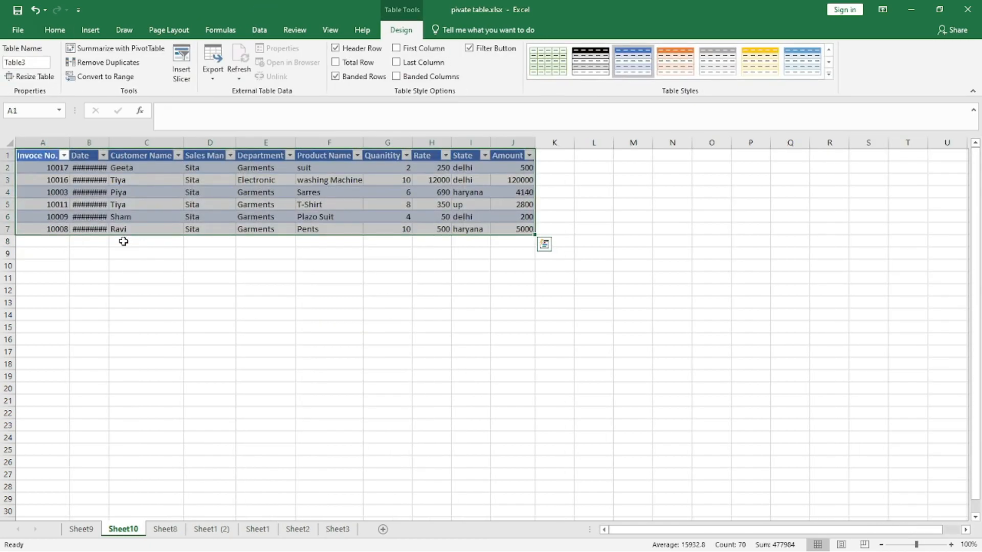
pyautogui.click(89, 530)
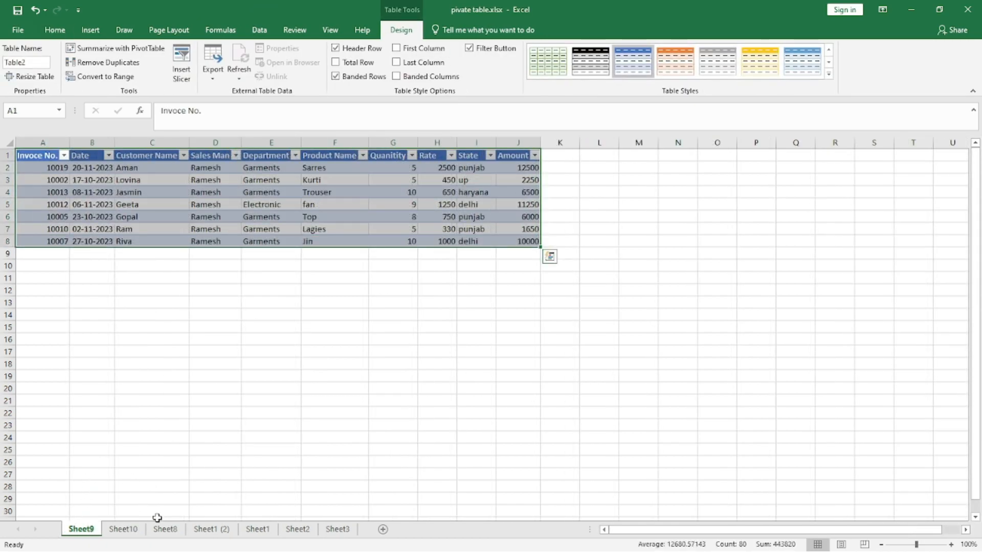
# - Return to Sheet8 and add Rate to the PivotChart's values as a sum
pyautogui.click(170, 530)
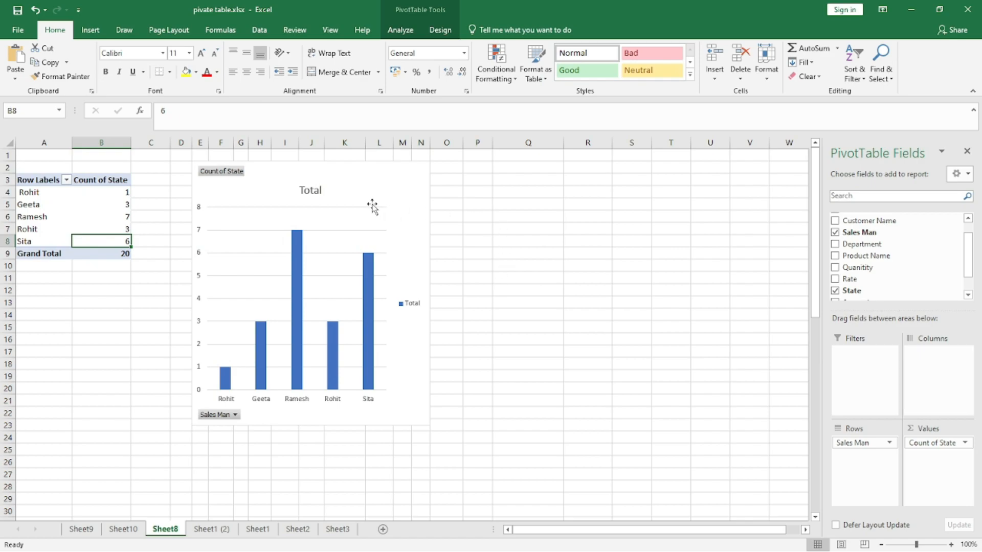
pyautogui.click(373, 205)
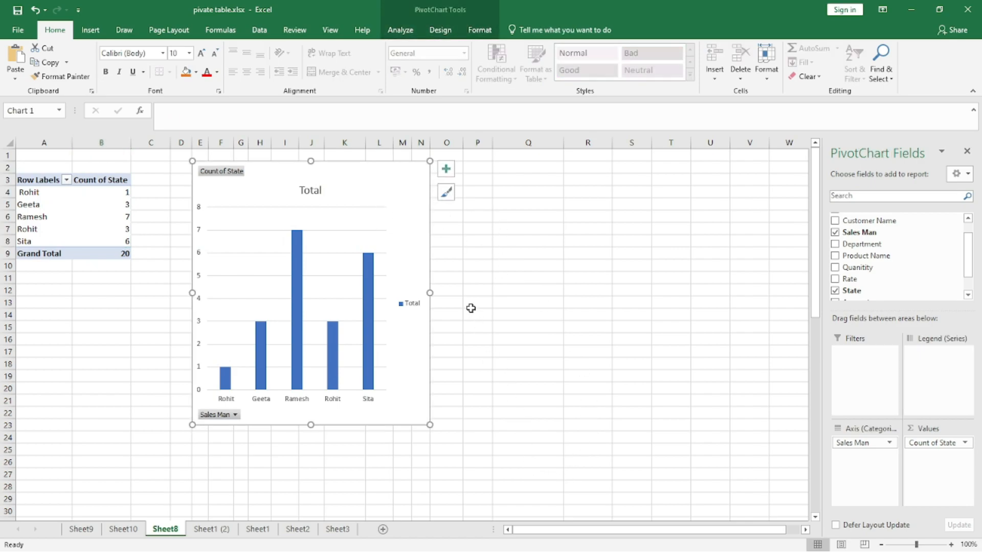
pyautogui.moveTo(852, 279); pyautogui.dragTo(923, 462)
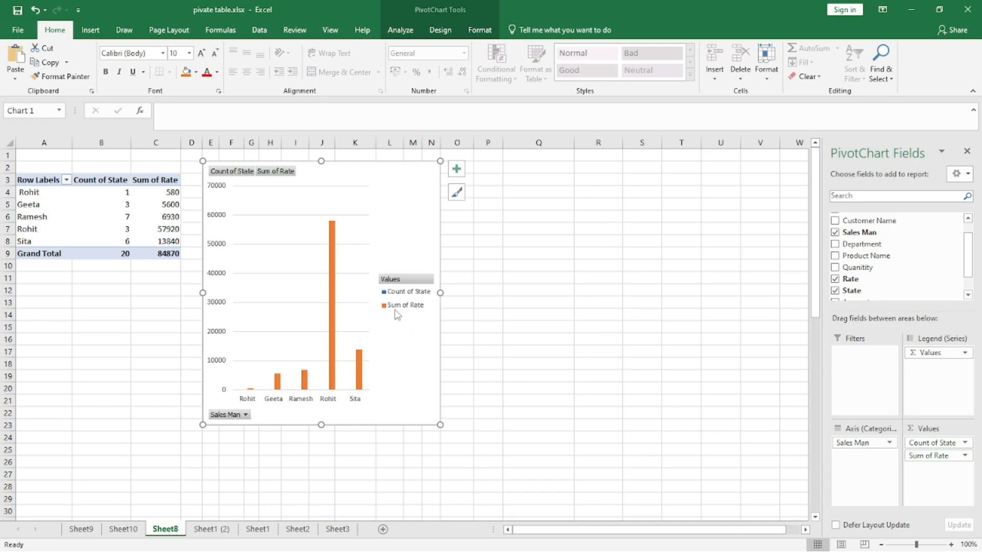
# - Filter the chart's Sales Man field to show only Geeta
pyautogui.click(287, 177)
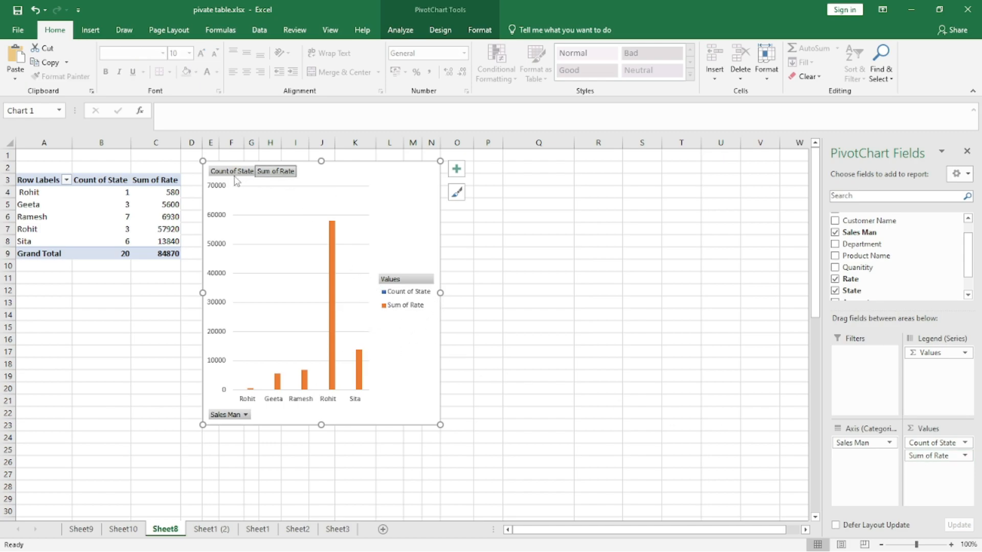
pyautogui.click(246, 414)
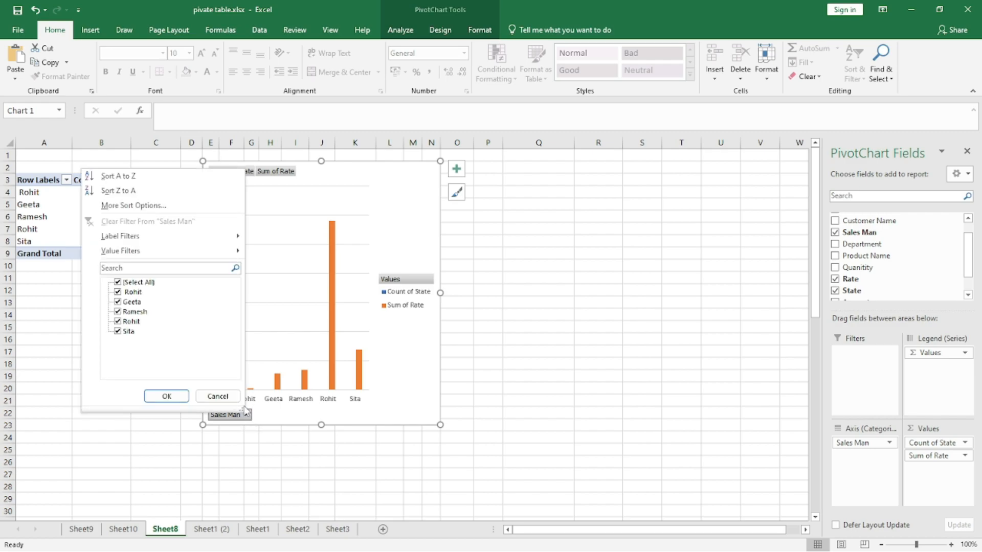
pyautogui.click(116, 283)
pyautogui.click(117, 302)
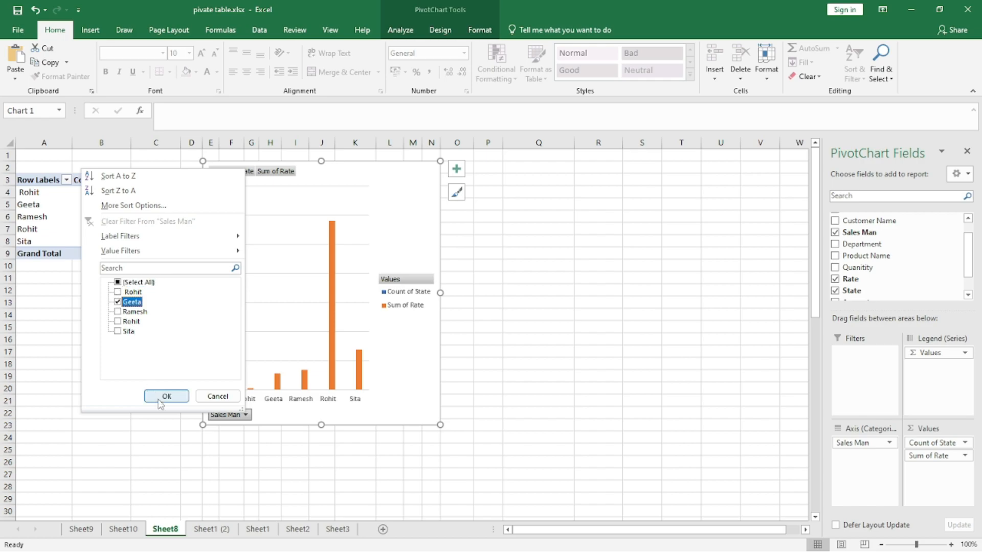
pyautogui.click(166, 396)
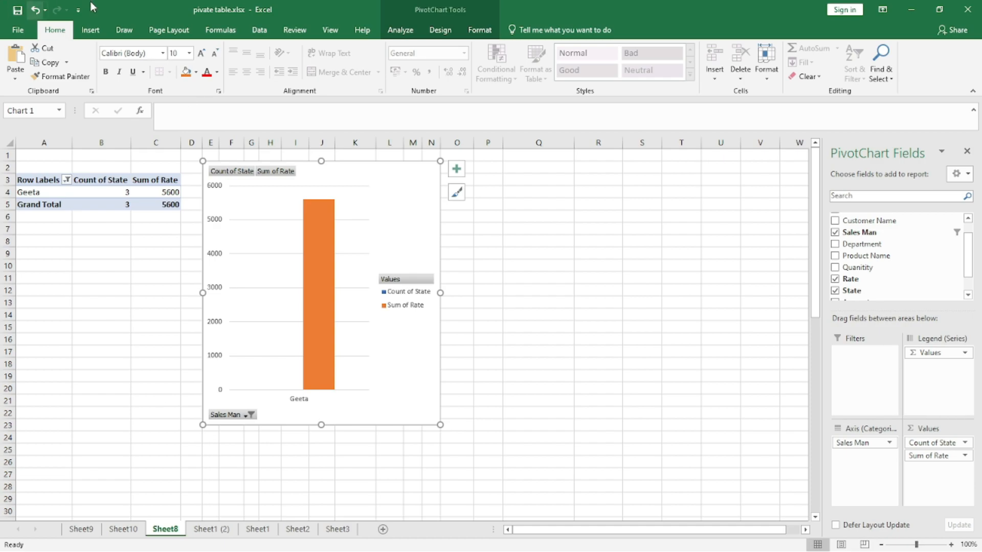
# - Cut the PivotChart off Sheet8, leaving only the filtered pivot table, and select a blank cell
pyautogui.click(575, 240)
pyautogui.click(367, 201)
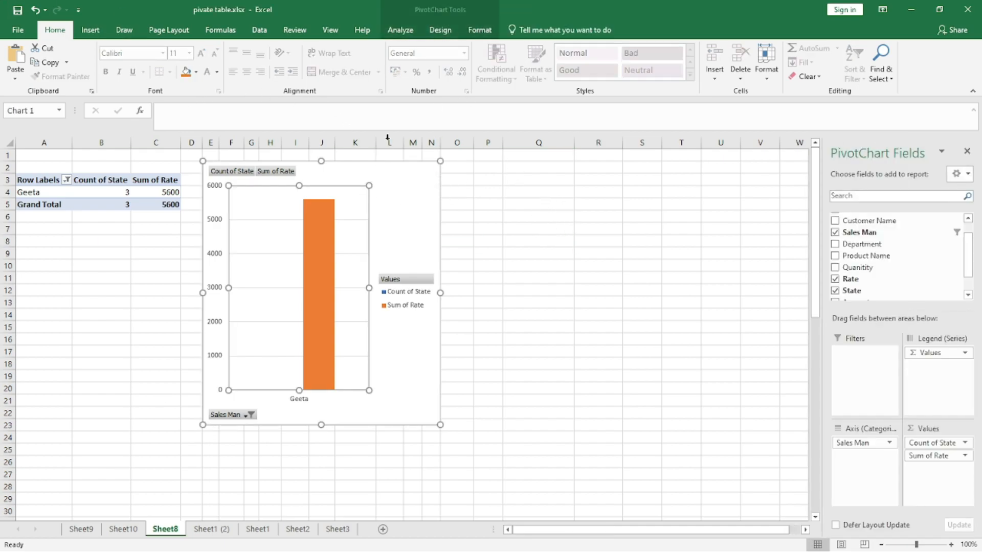
pyautogui.click(397, 31)
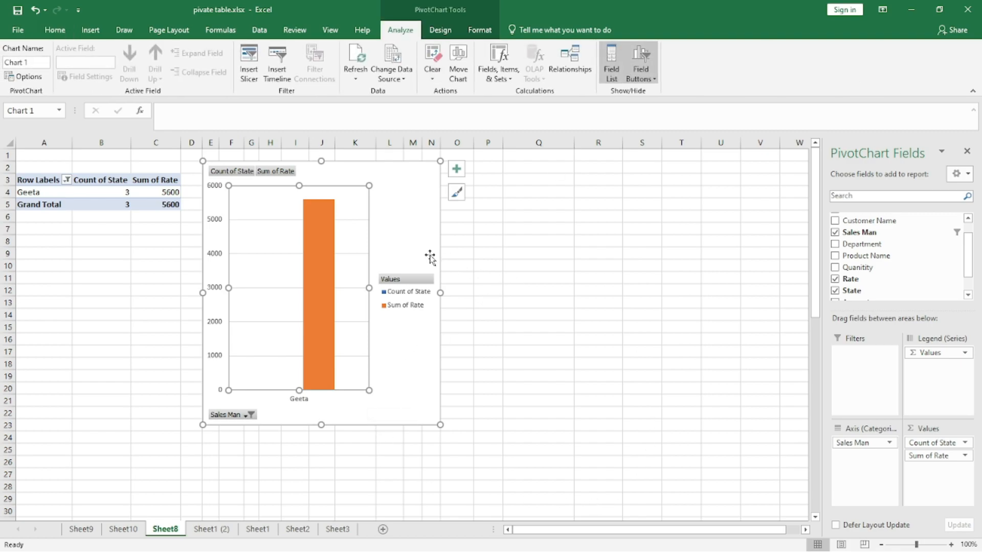
pyautogui.rightClick(407, 176)
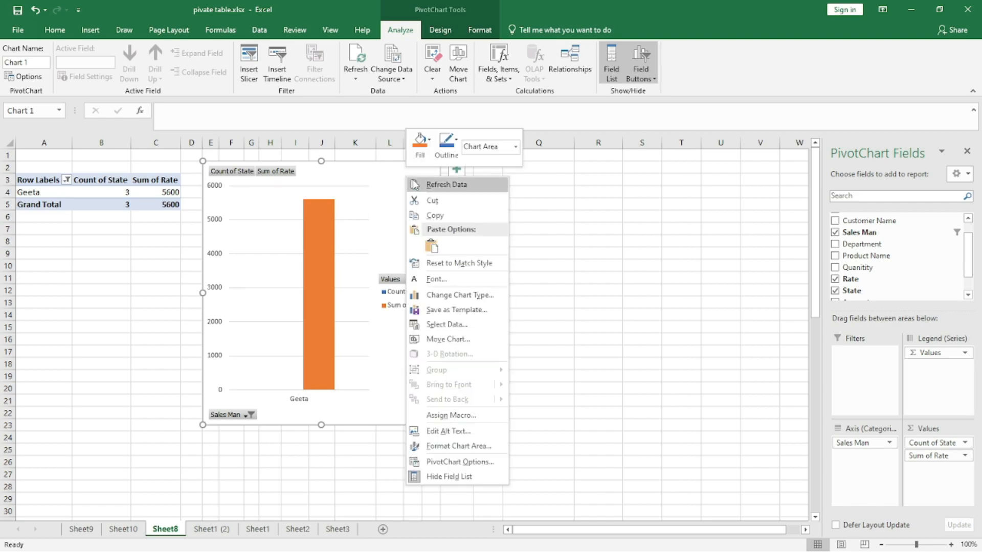
pyautogui.click(432, 201)
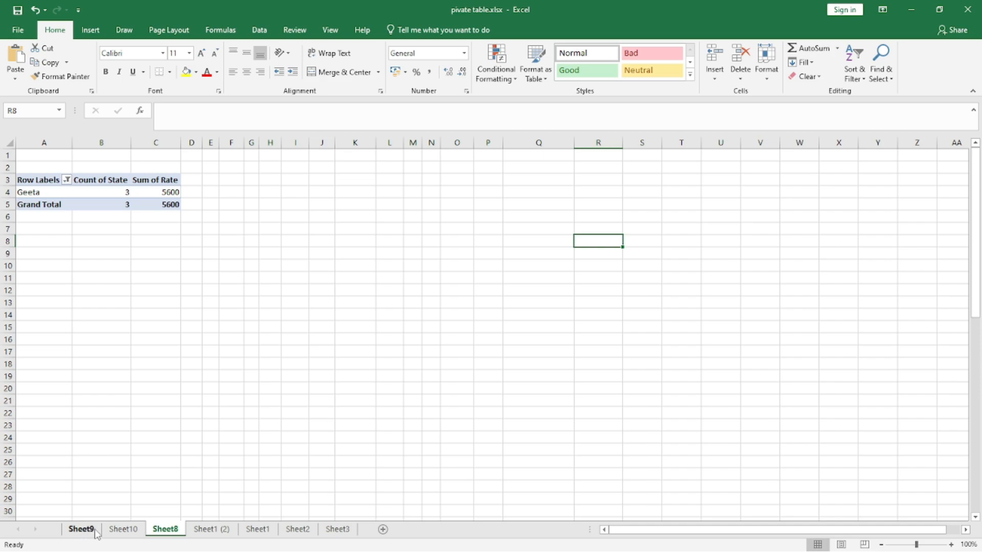
pyautogui.click(341, 229)
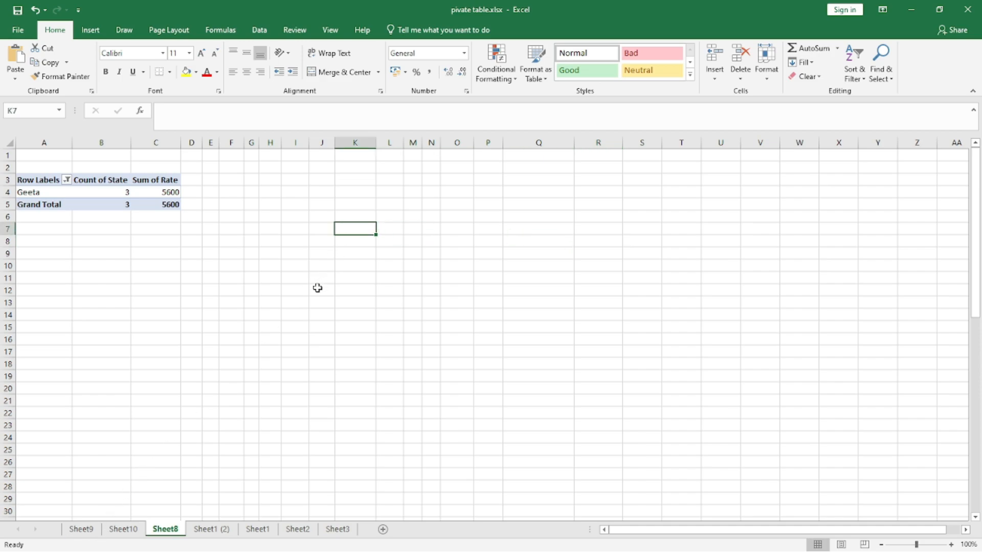
pyautogui.click(90, 29)
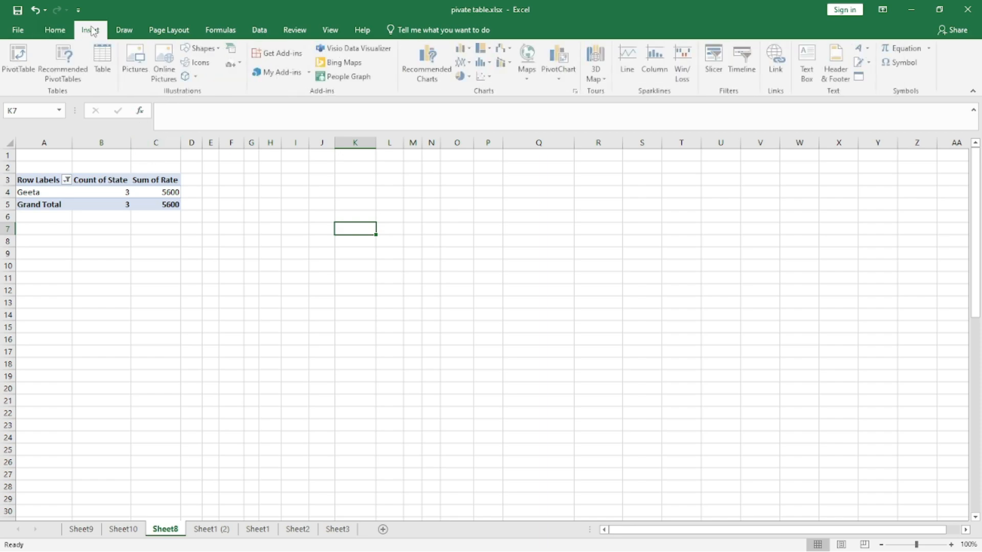